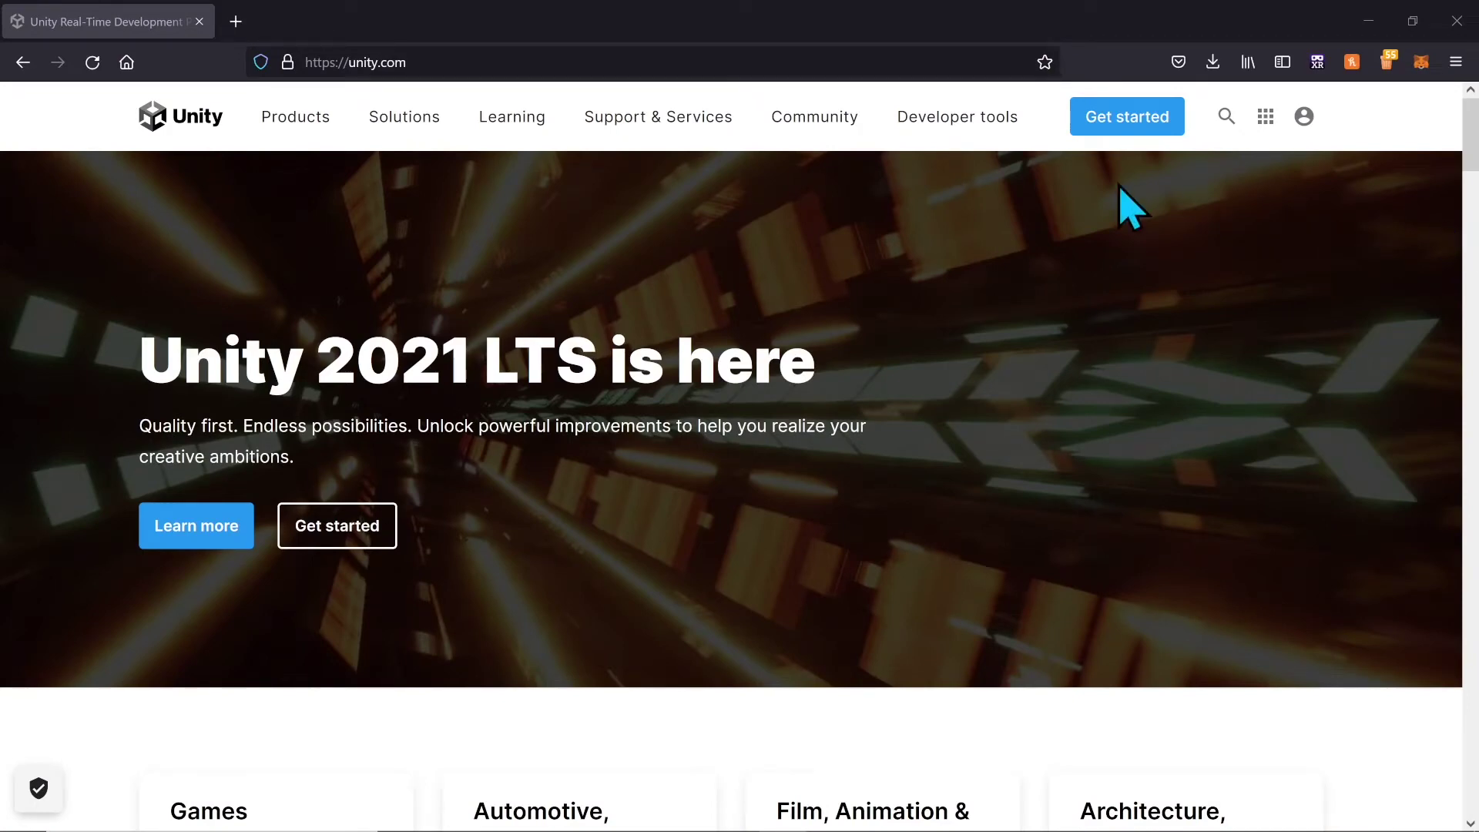
# - Browse the unity.com homepage, then open the Unity Store plans and pricing page via Get started
pyautogui.scroll(-6, 953, 331)
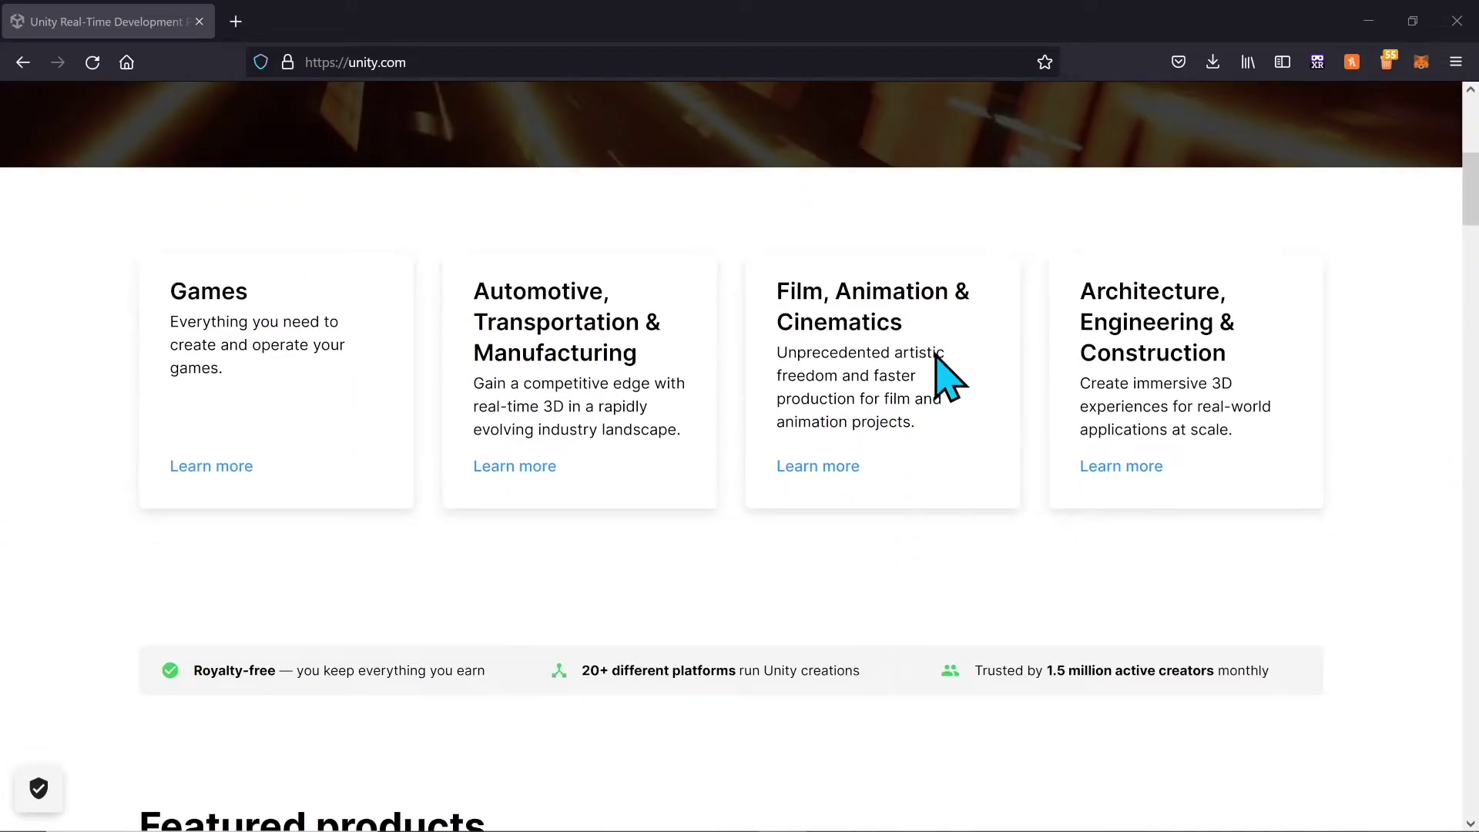
pyautogui.scroll(-10, 934, 355)
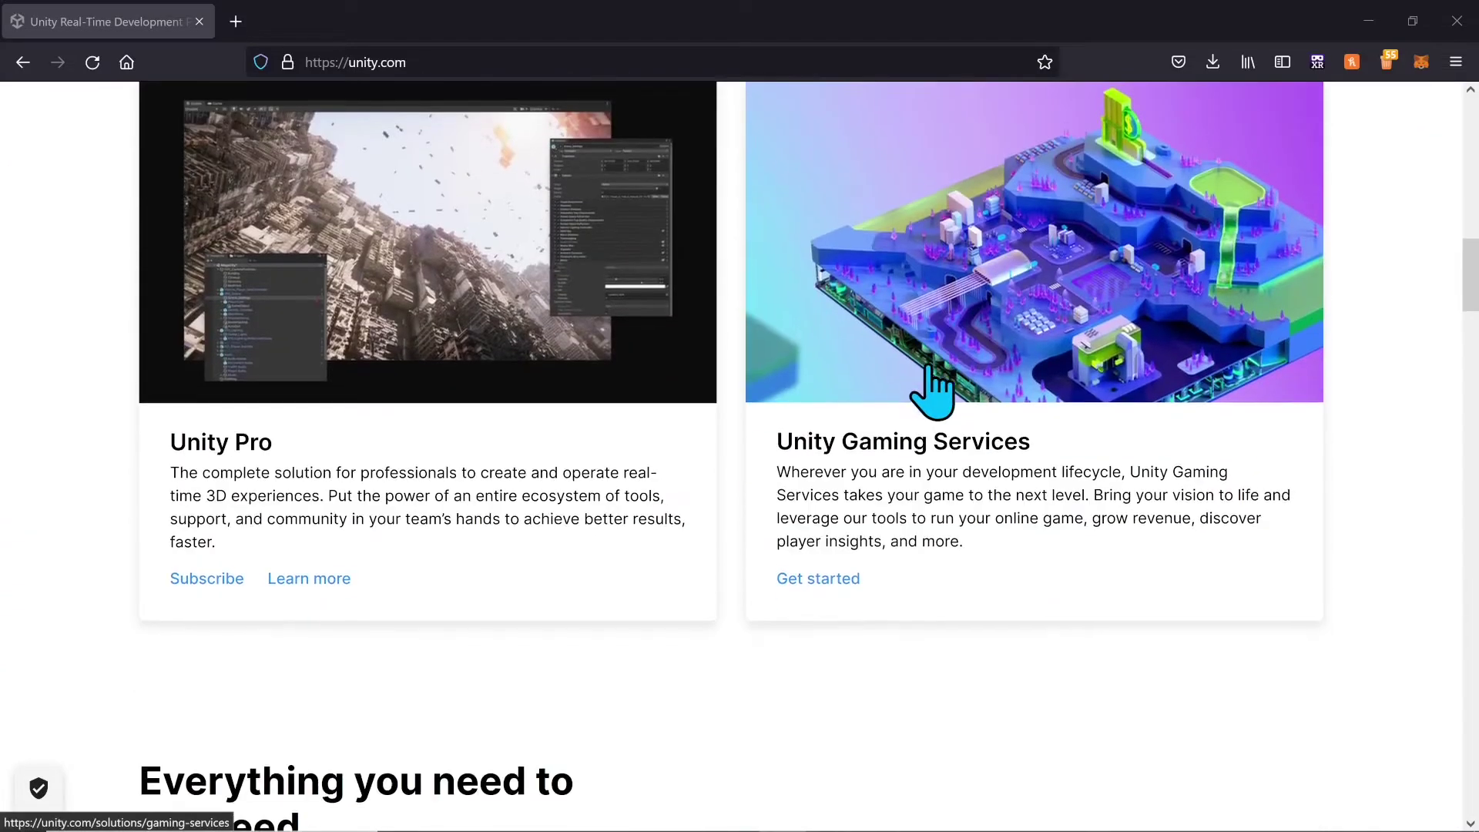
pyautogui.scroll(-5, 935, 392)
pyautogui.scroll(9, 934, 389)
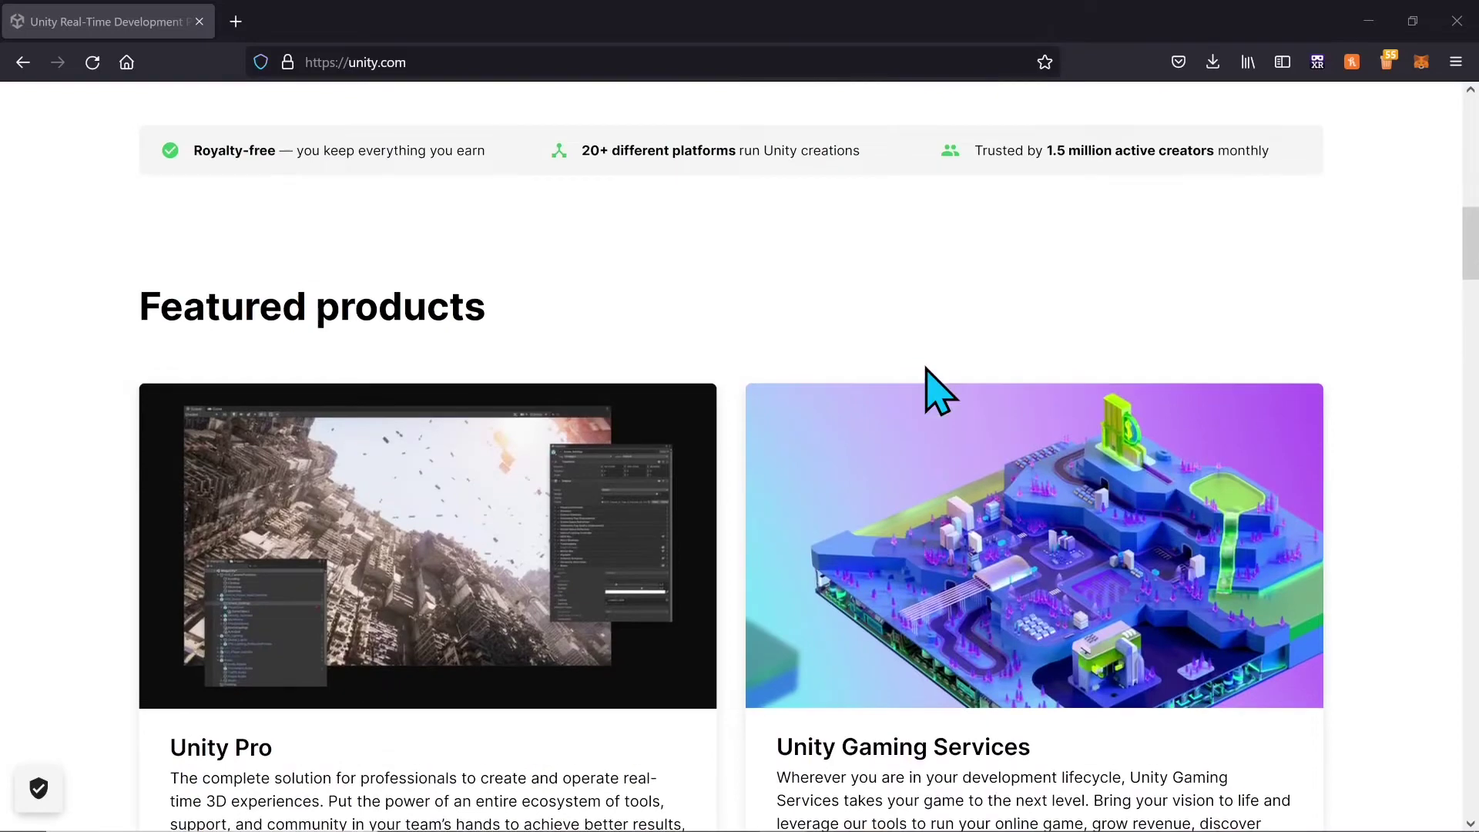
pyautogui.scroll(12, 935, 389)
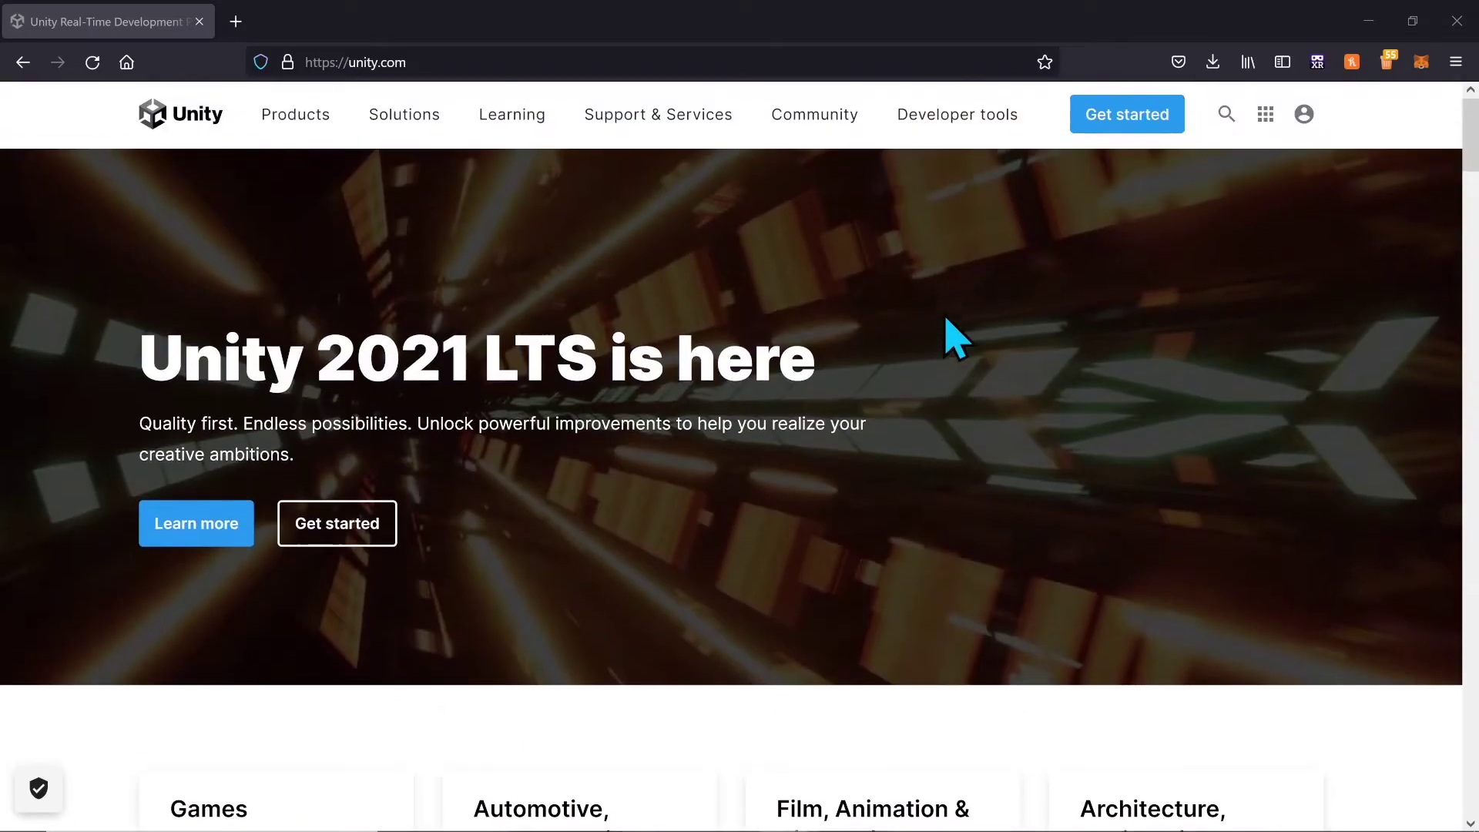
pyautogui.click(1156, 121)
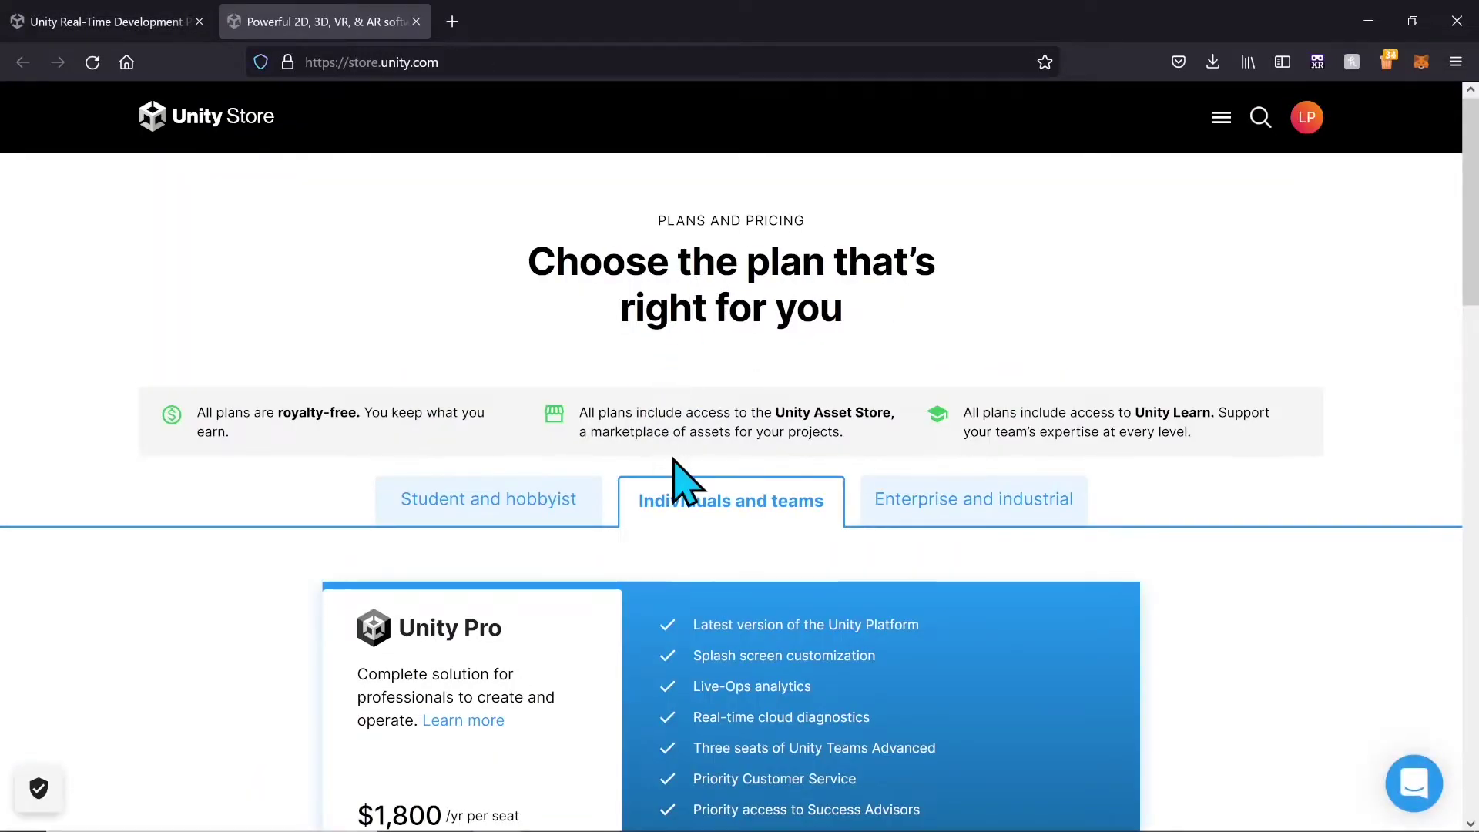
# - Switch the pricing plans to Student and hobbyist and choose Get started on the free Personal plan
pyautogui.scroll(-4, 678, 493)
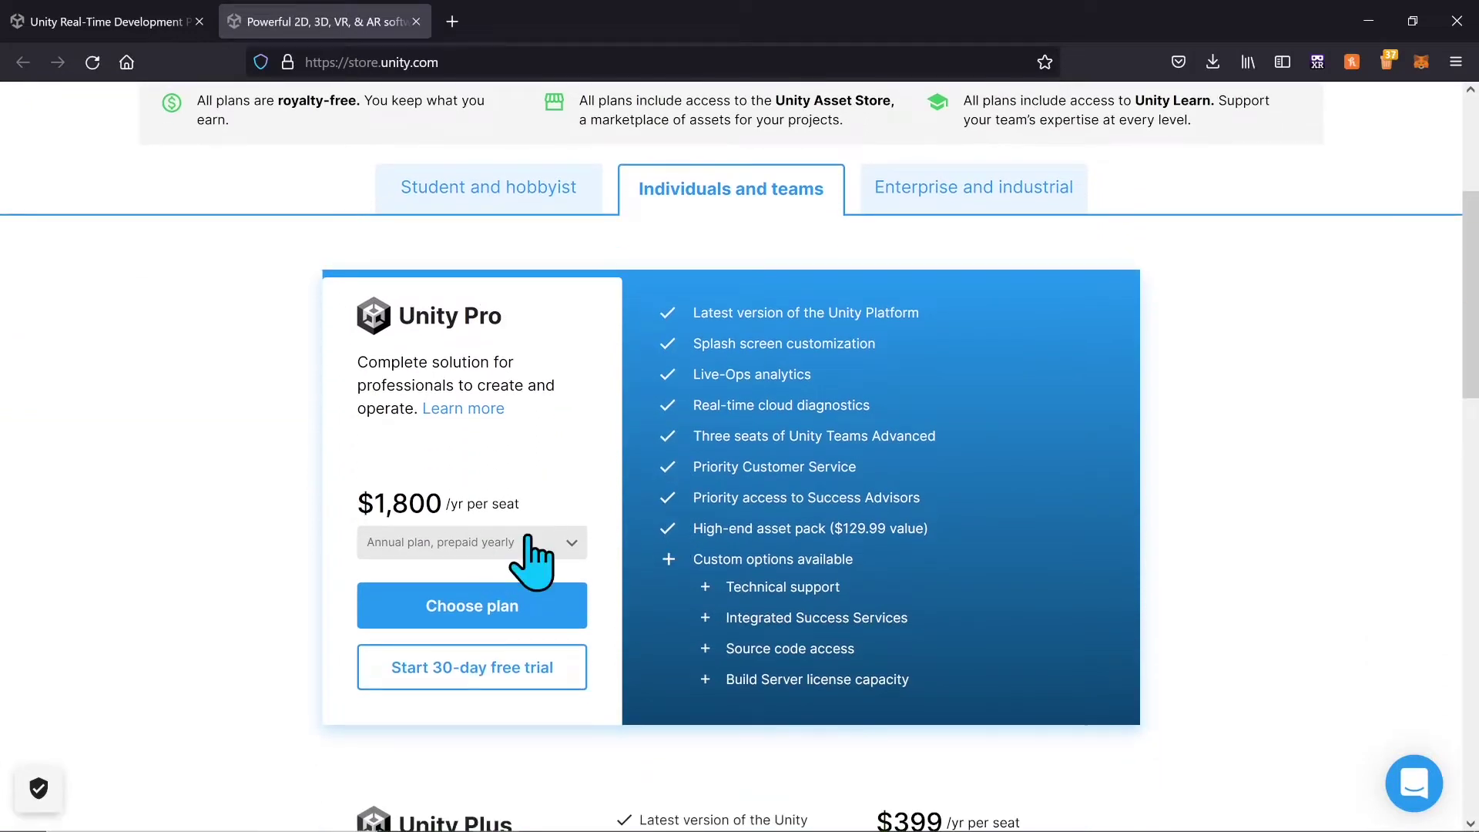
pyautogui.scroll(-3, 531, 554)
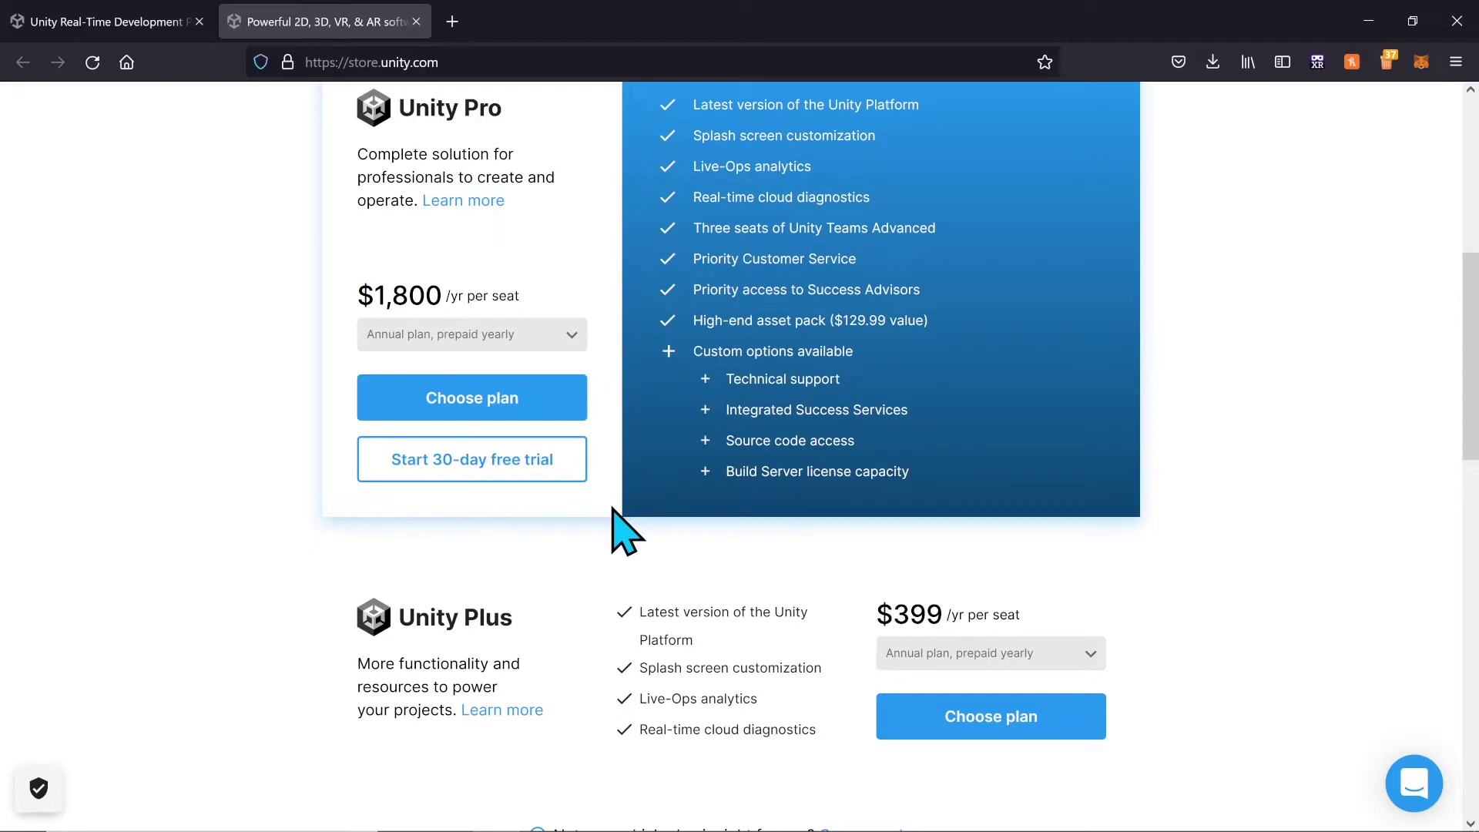
pyautogui.scroll(3, 614, 531)
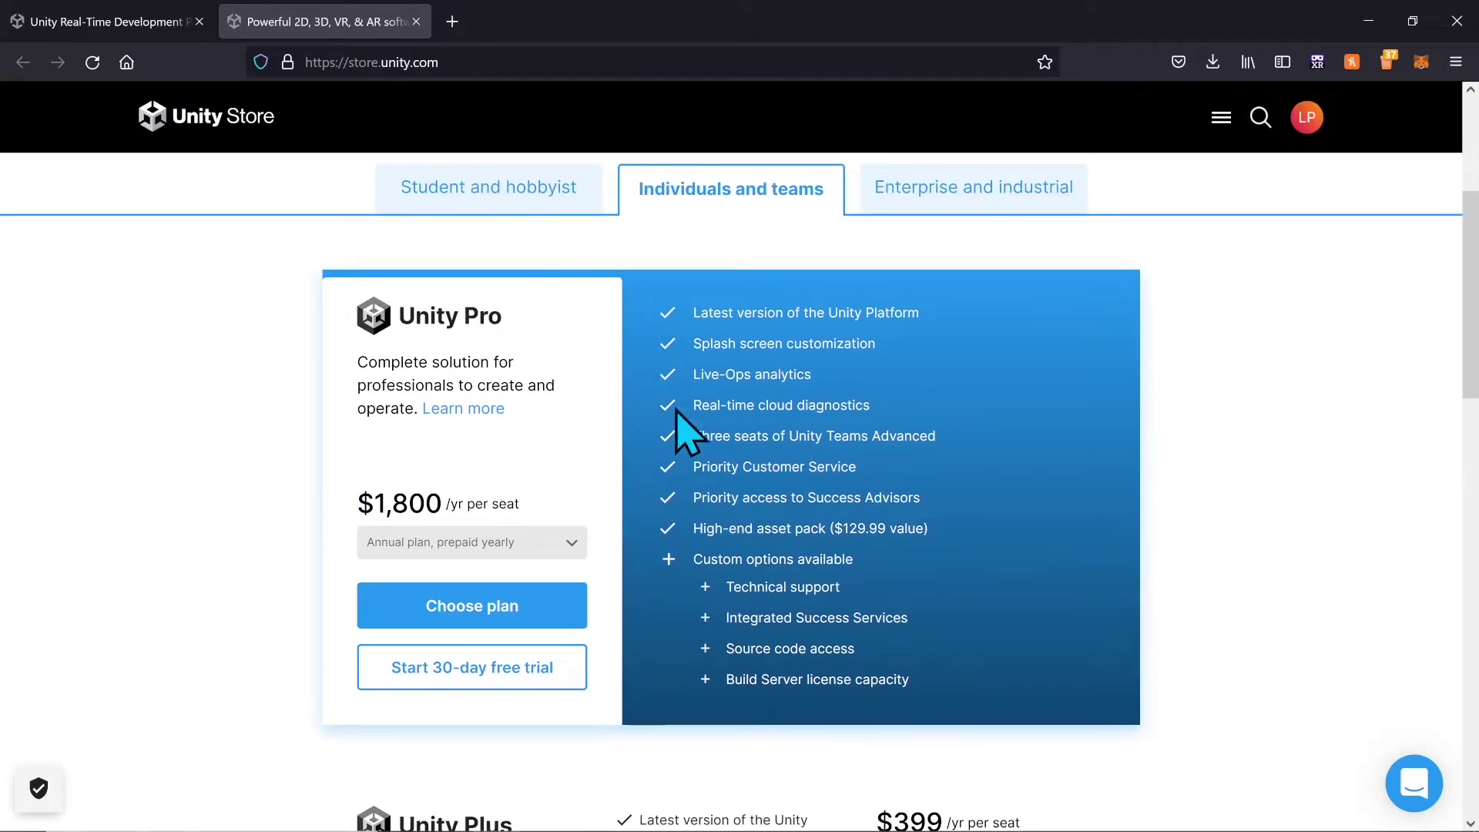
pyautogui.click(531, 199)
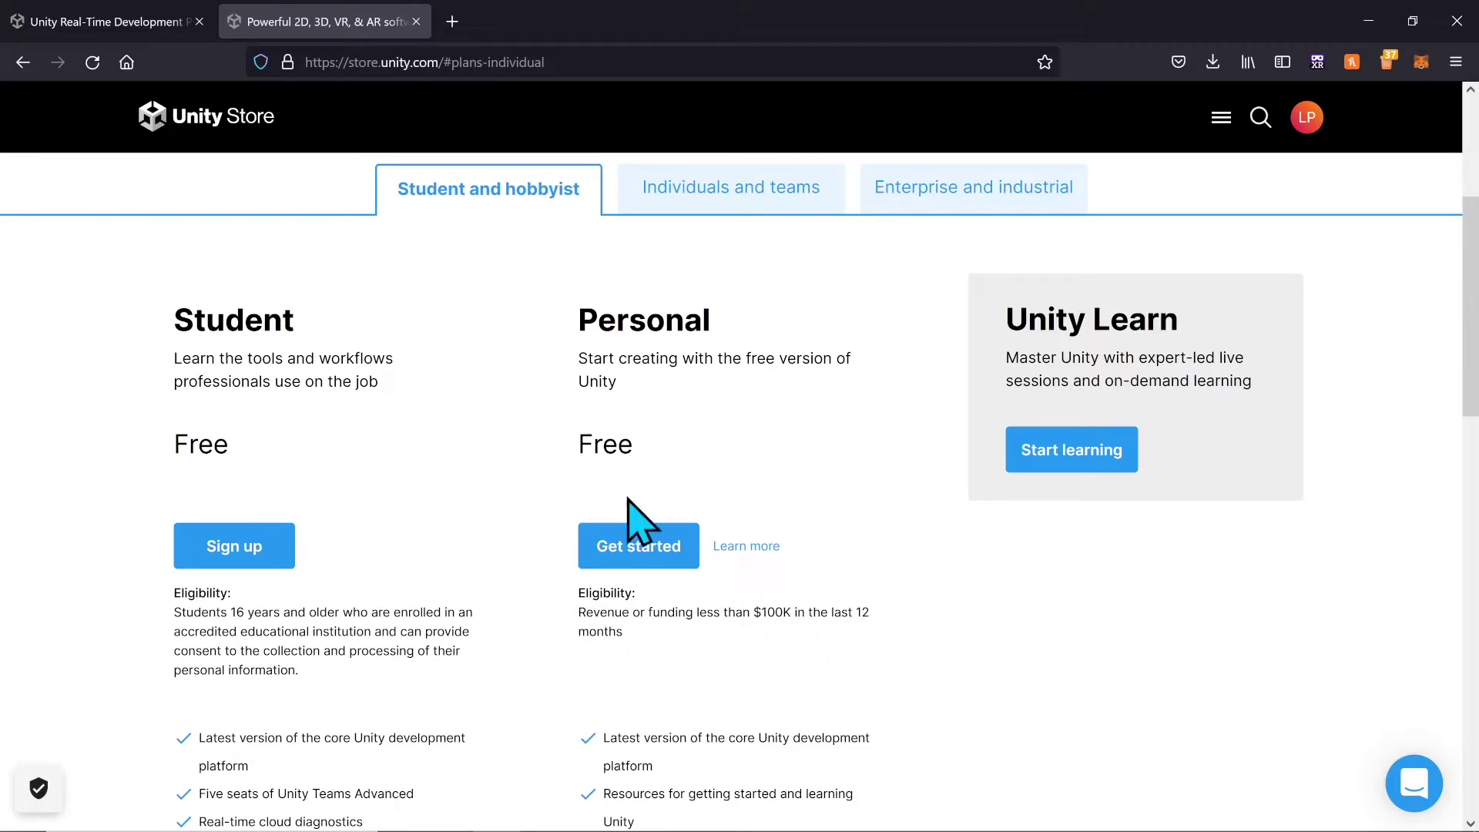
pyautogui.click(658, 544)
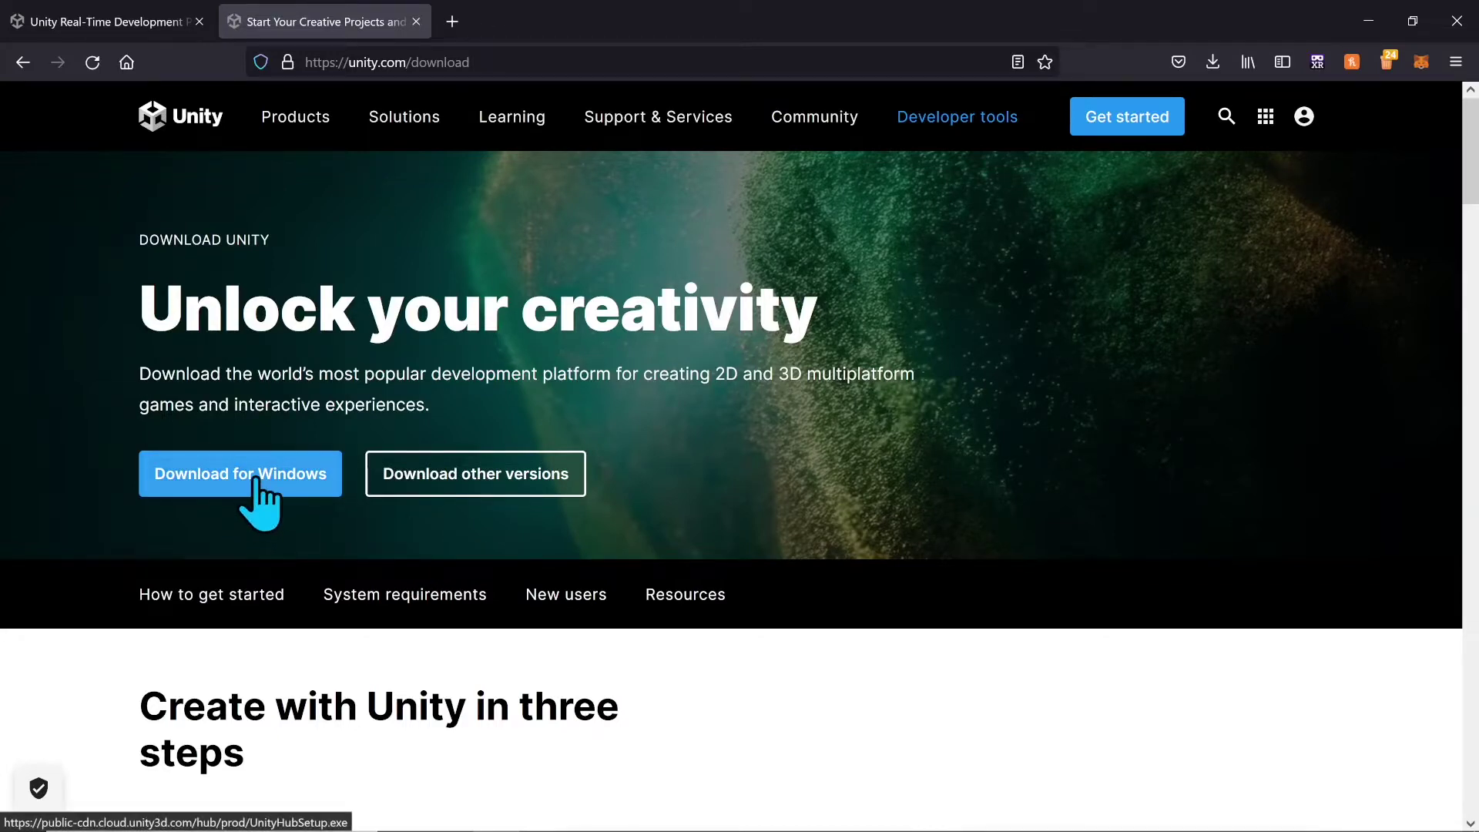
# - Review the 'Create with Unity in three steps' guide, then minimize Firefox to show the desktop
pyautogui.scroll(-3, 255, 478)
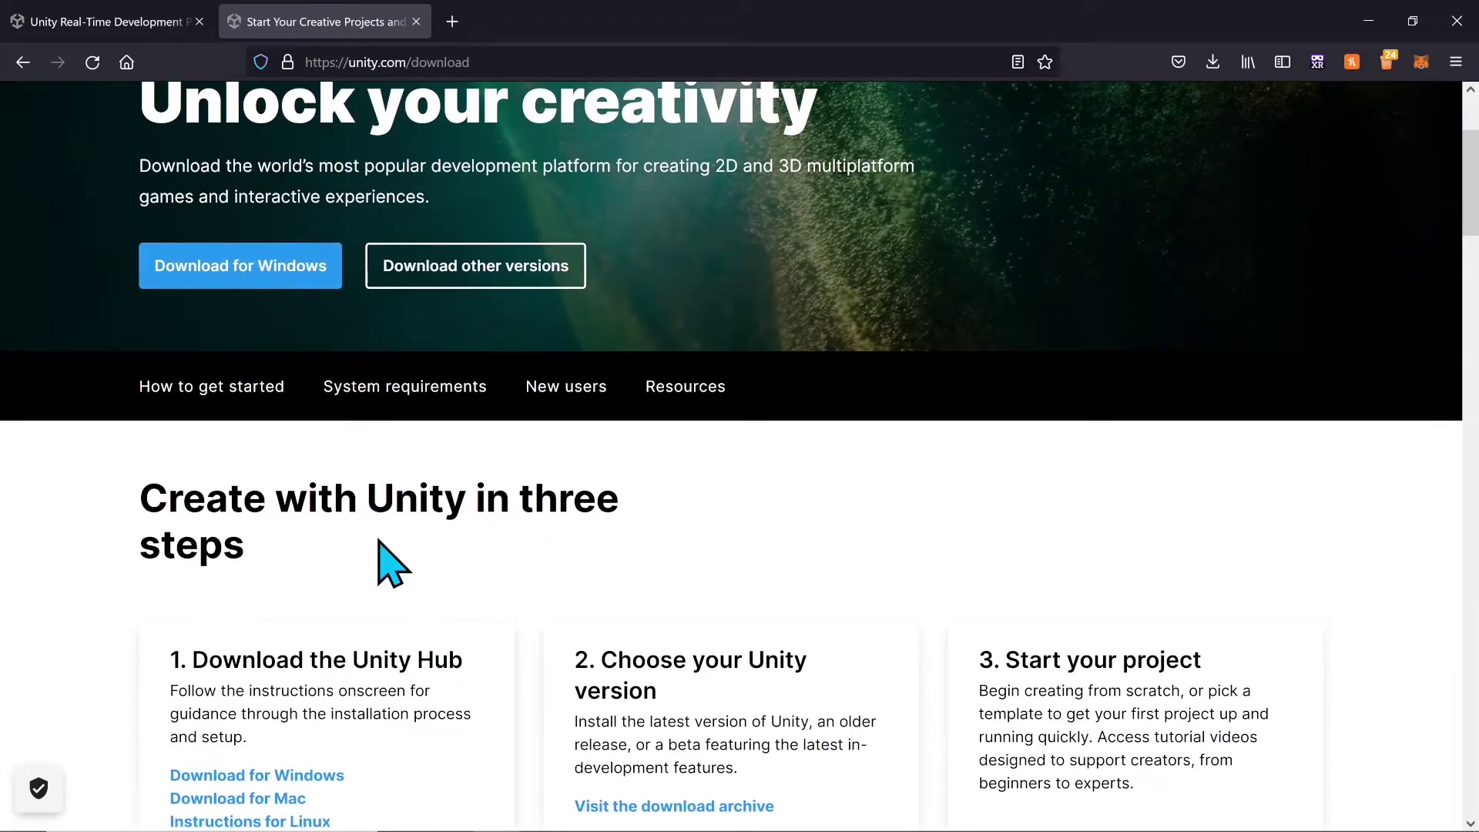
pyautogui.scroll(-1, 401, 556)
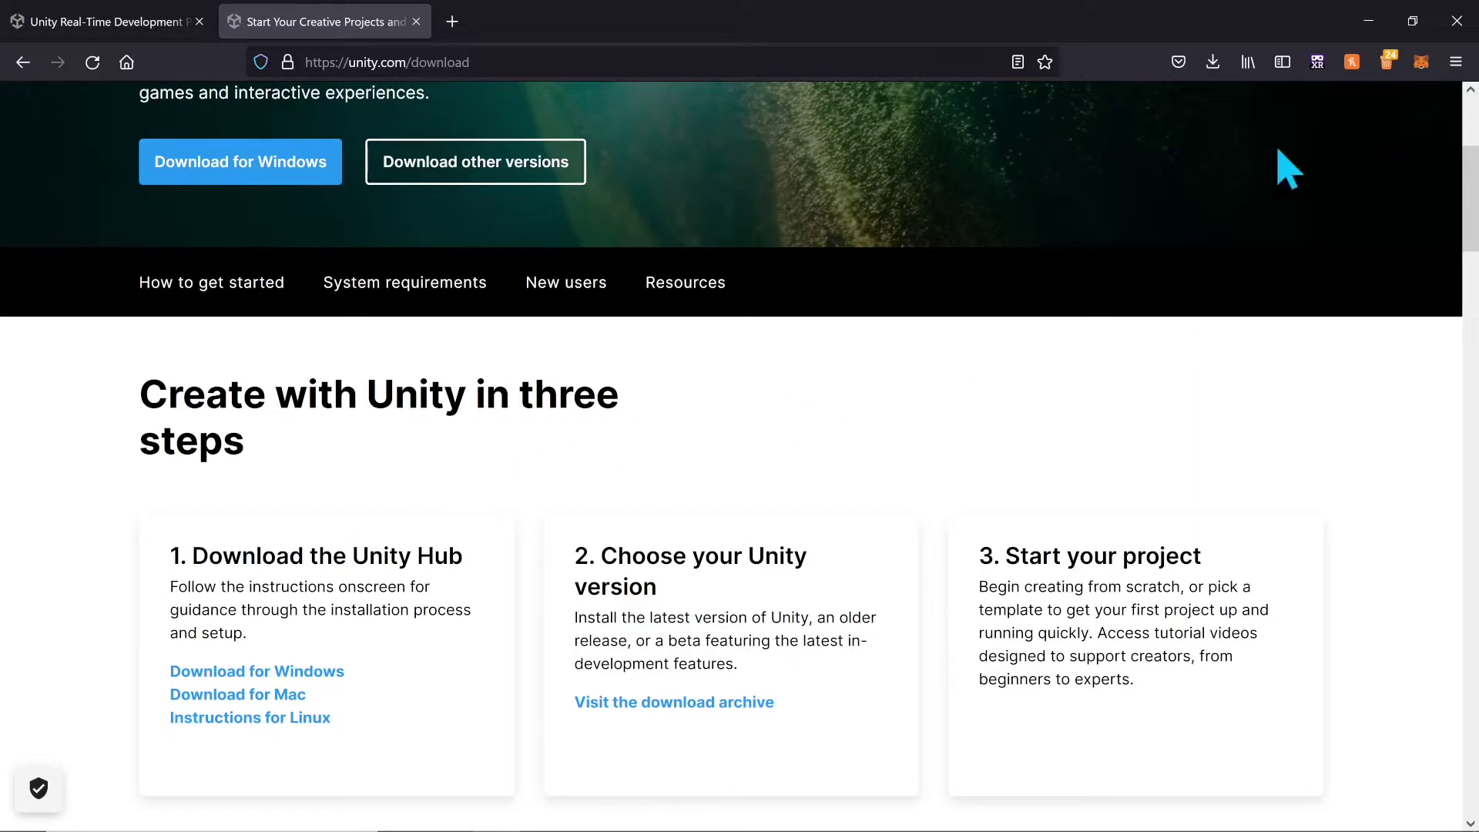
pyautogui.click(1373, 23)
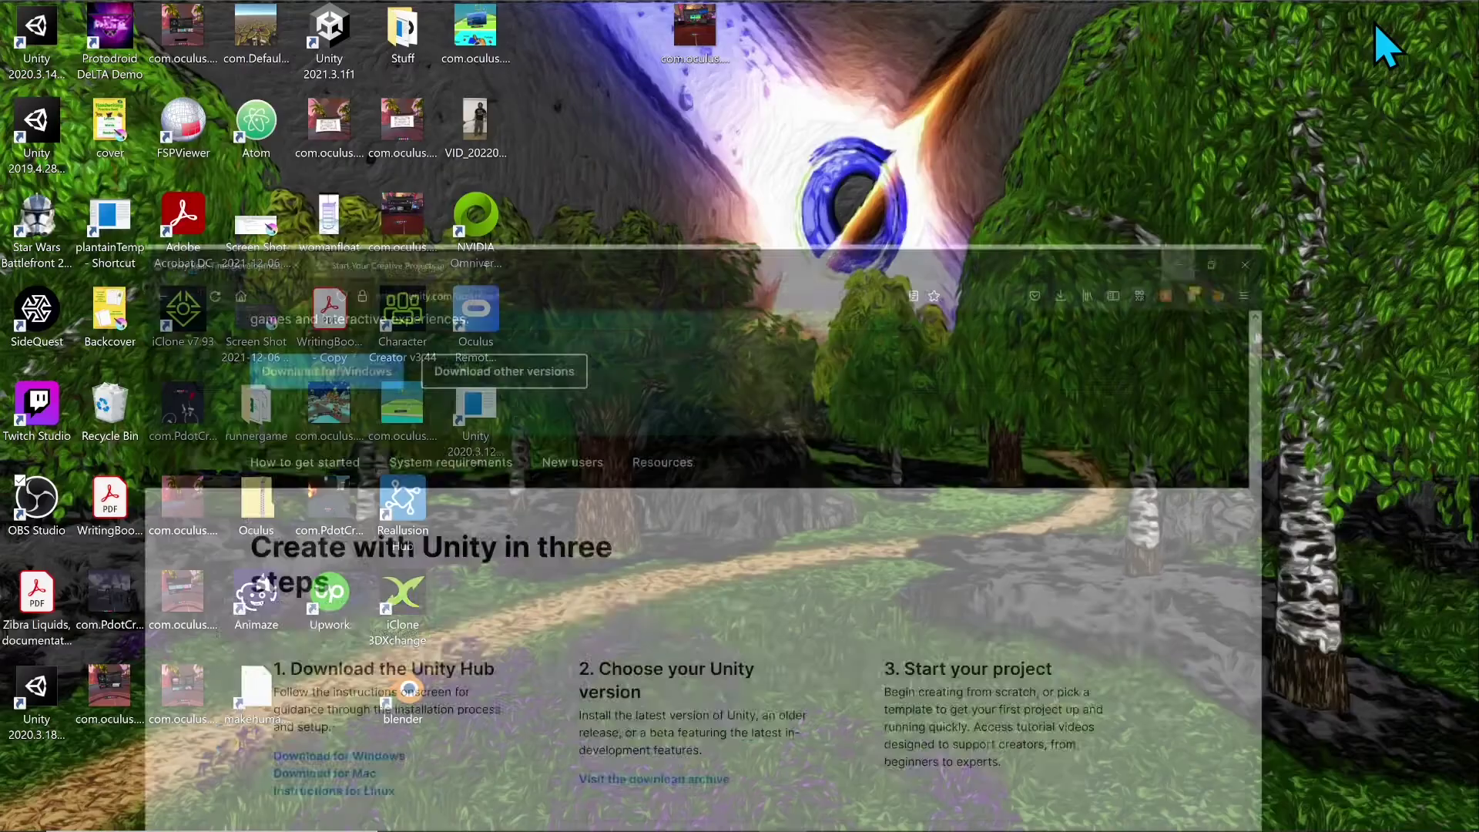
# - Open Unity Hub, dismiss the templates, check the account menu, and open Install Editor from Installs
pyautogui.click(639, 822)
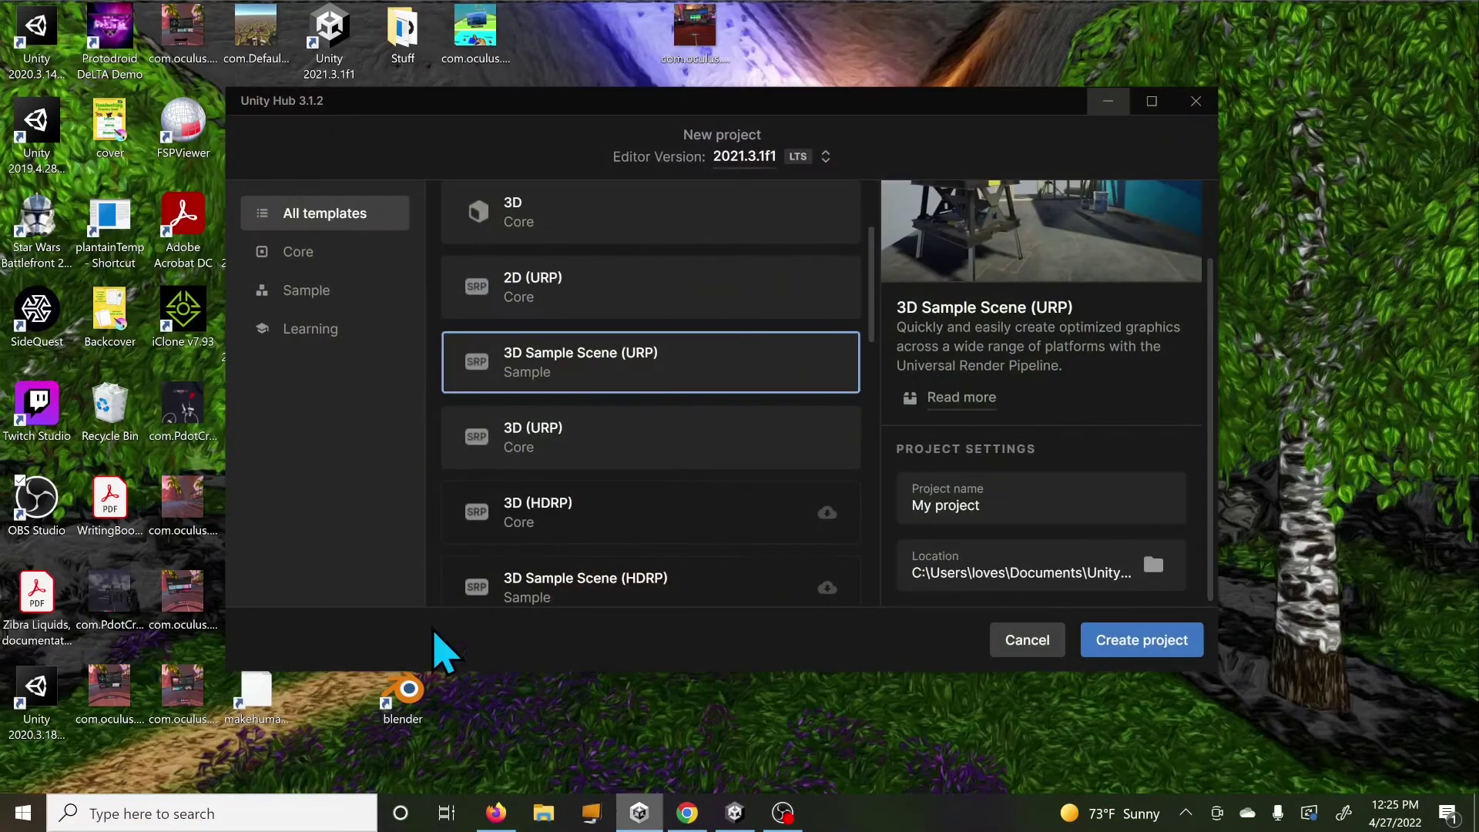
pyautogui.click(1028, 641)
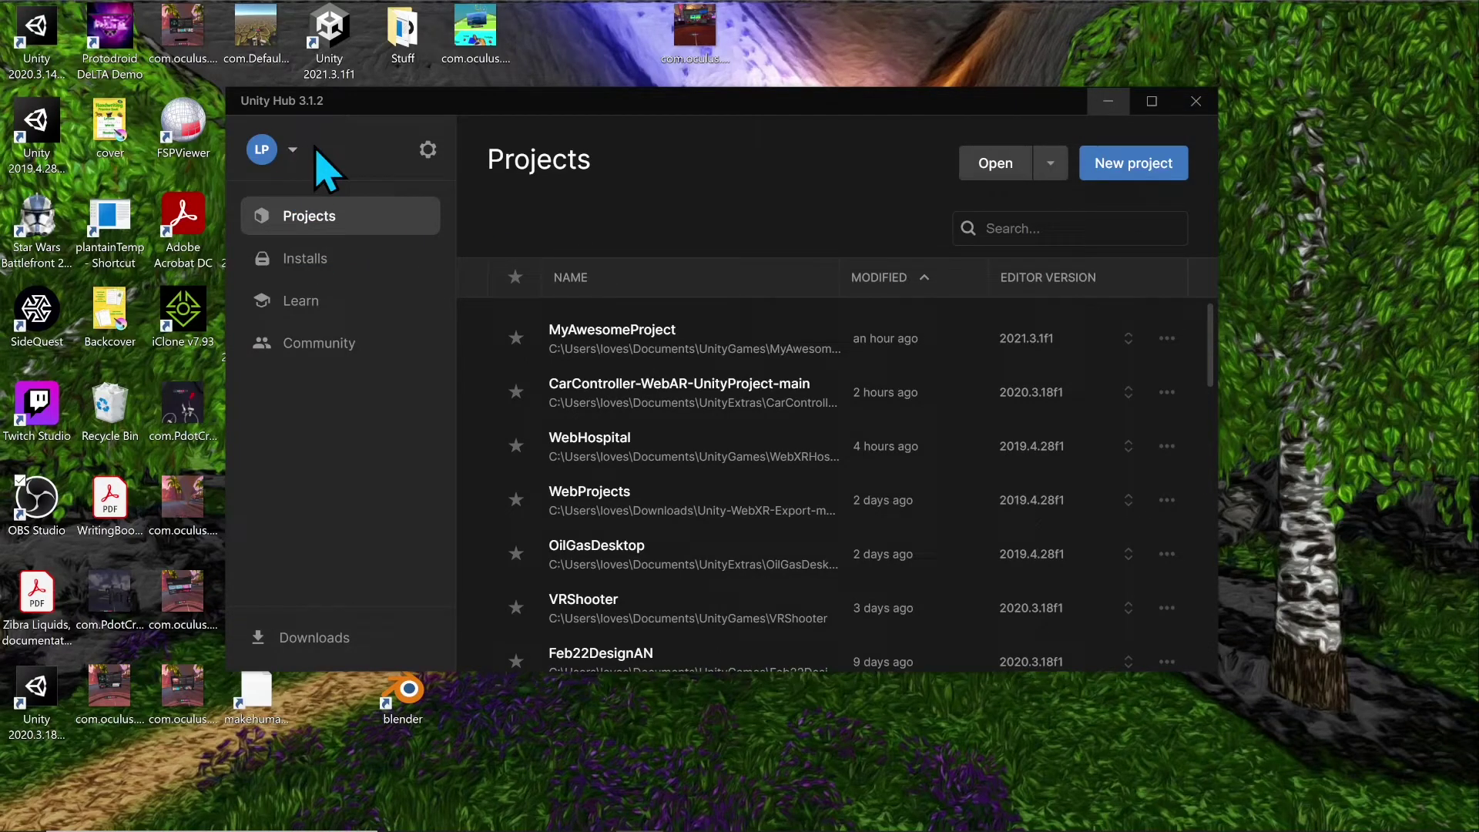
pyautogui.click(291, 151)
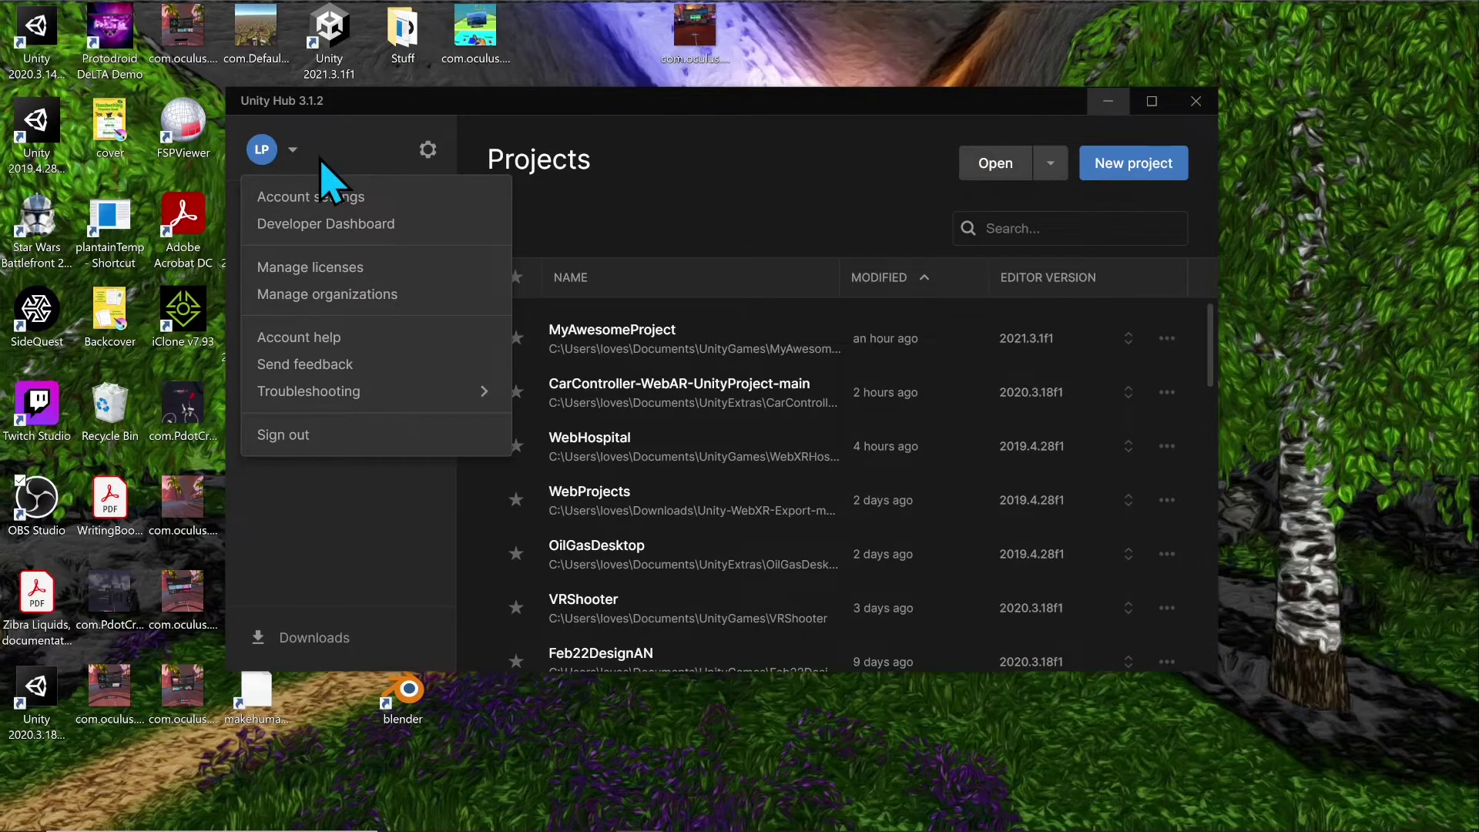
pyautogui.click(612, 168)
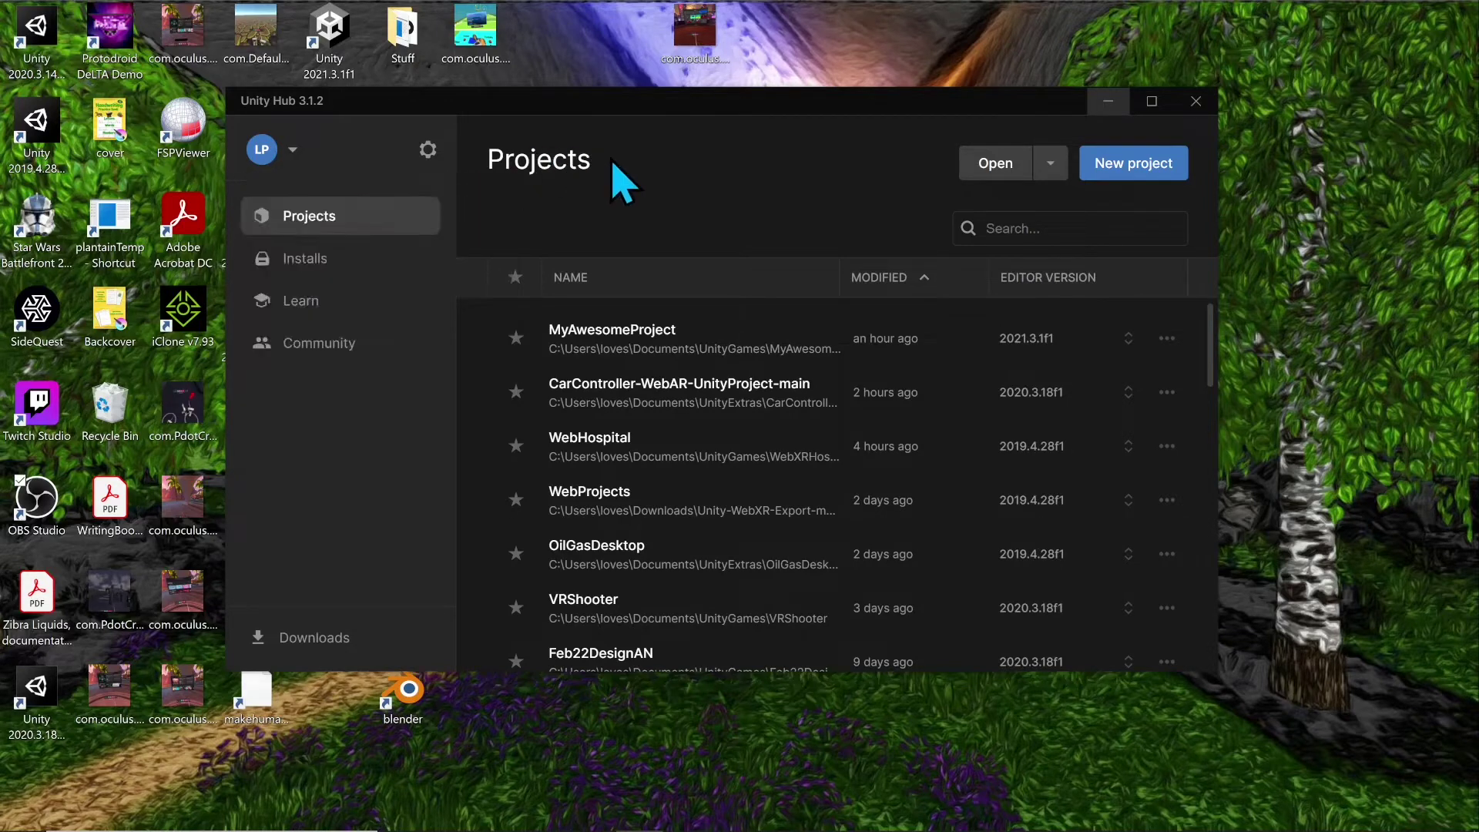
pyautogui.click(323, 266)
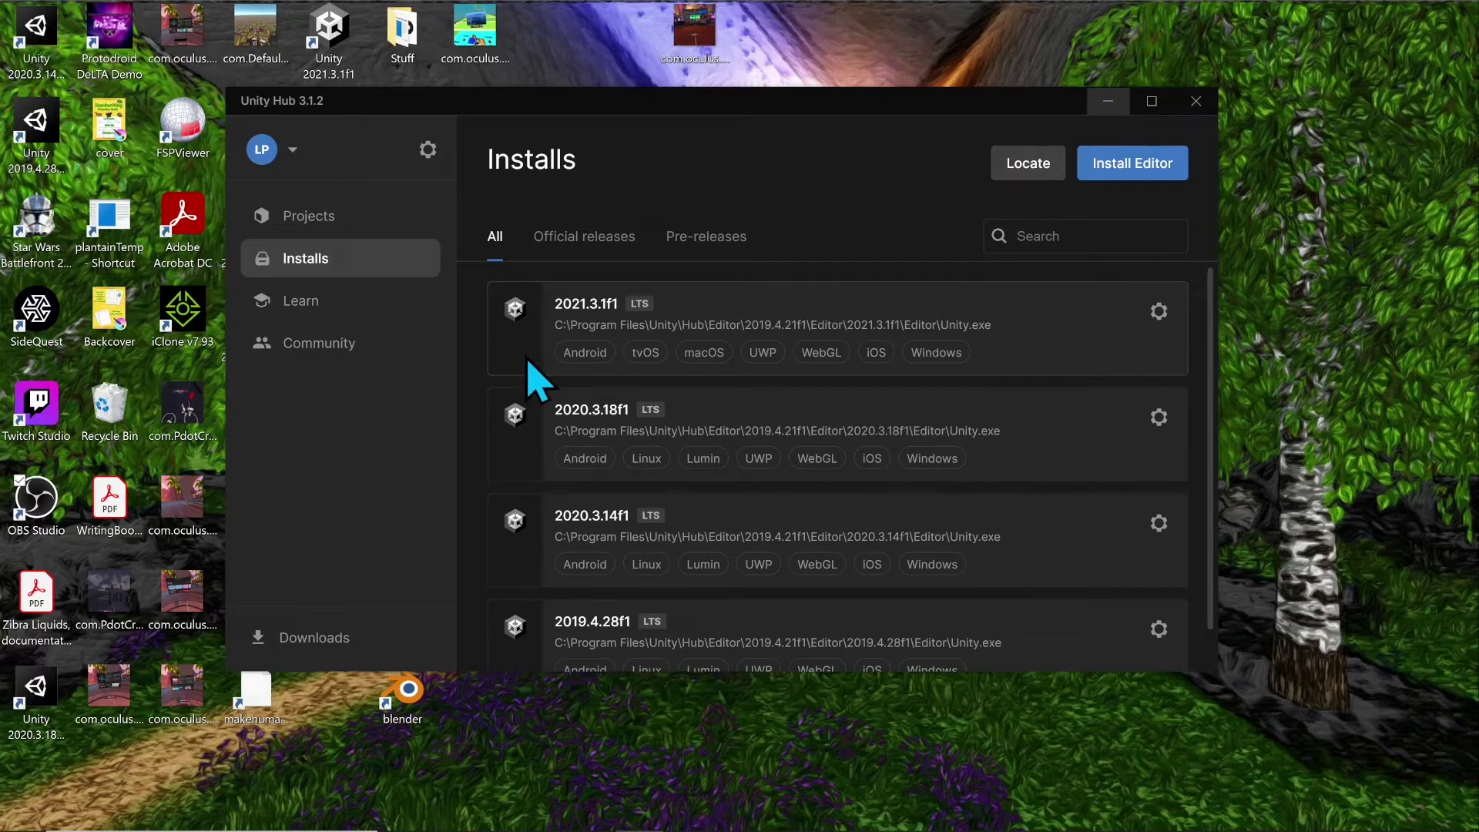
pyautogui.click(1164, 171)
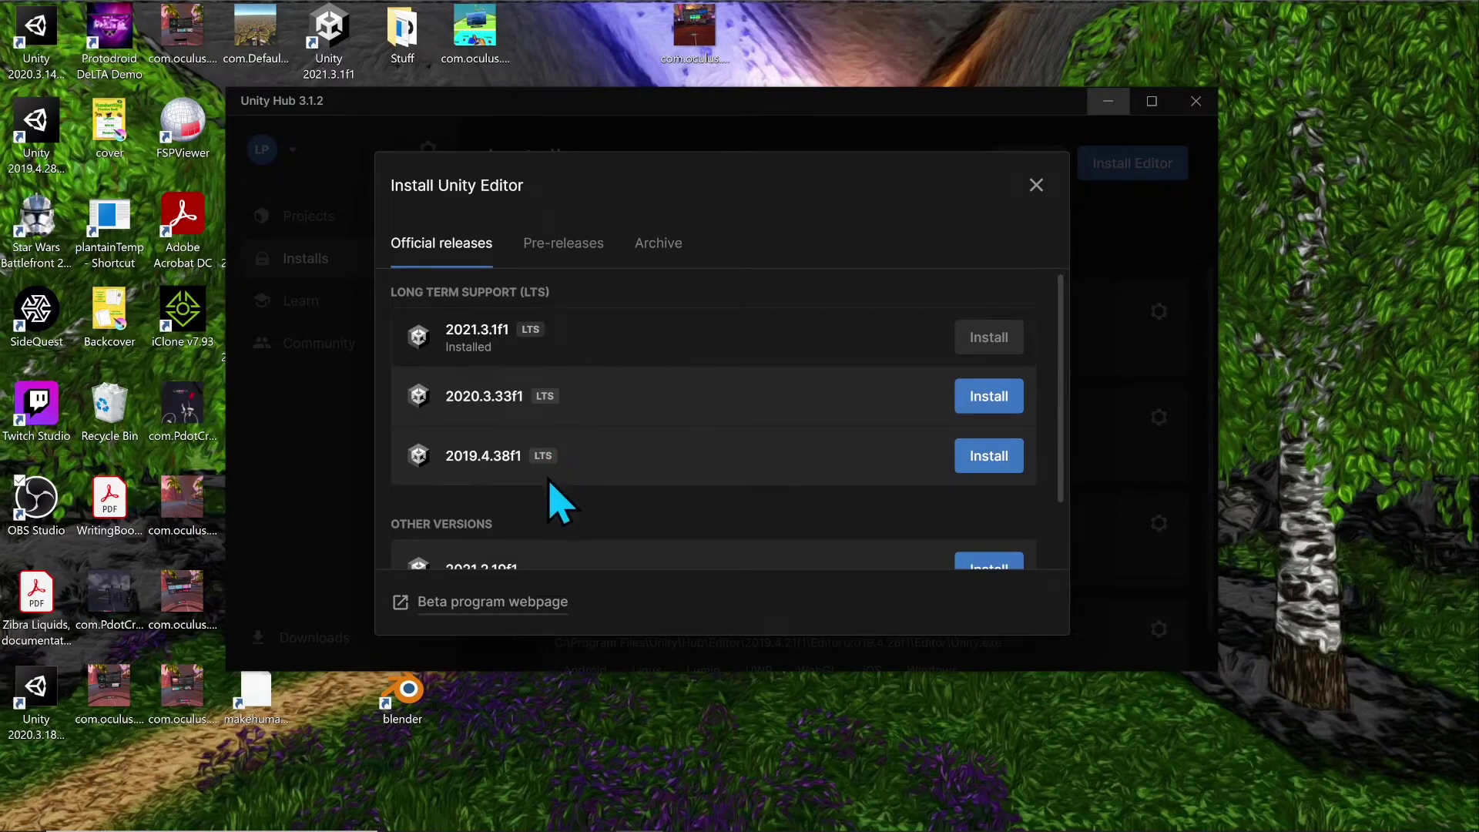
pyautogui.scroll(-1, 550, 479)
pyautogui.scroll(1, 584, 489)
pyautogui.scroll(-1, 624, 339)
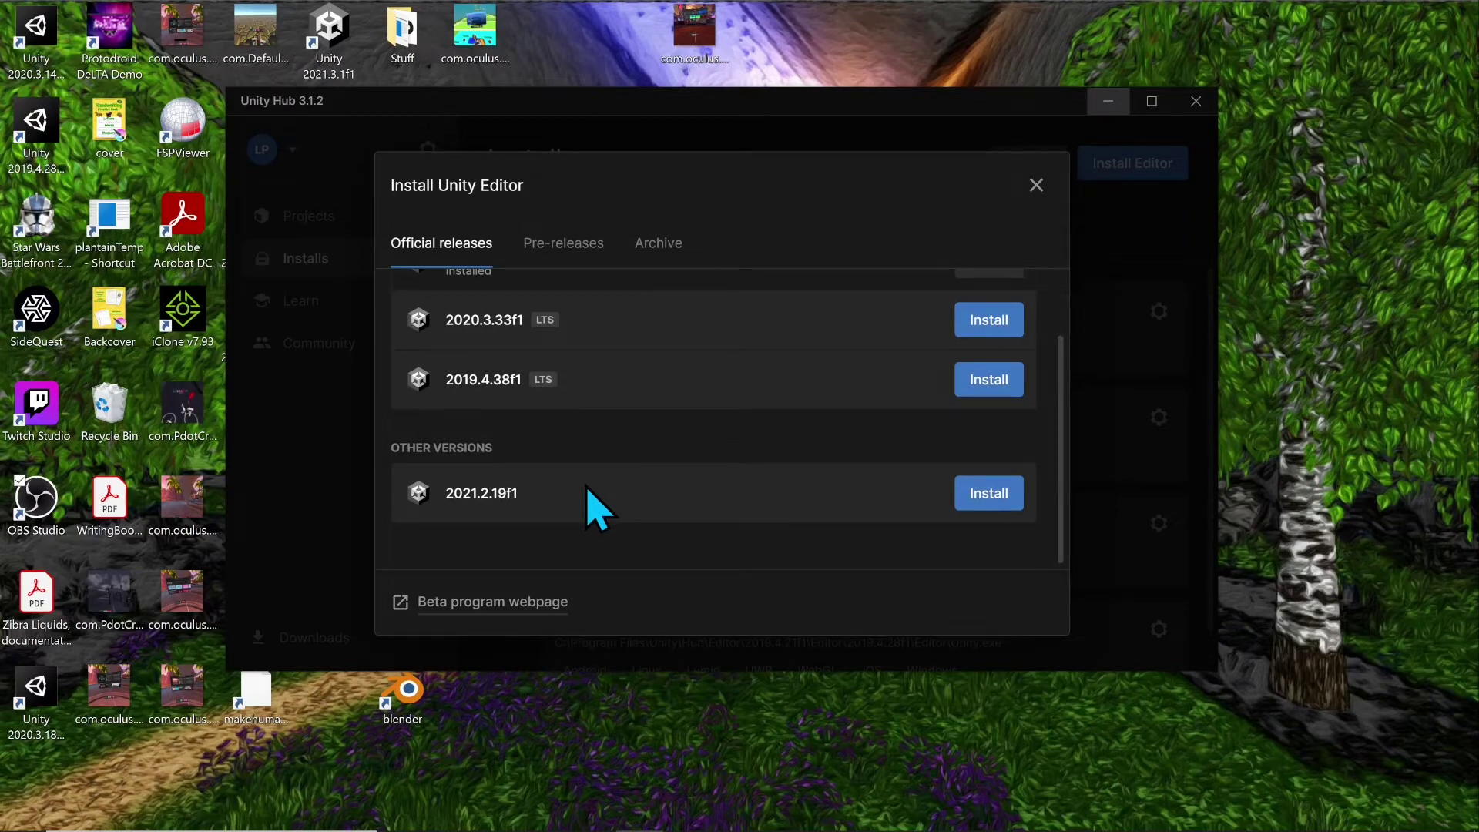
pyautogui.scroll(1, 599, 508)
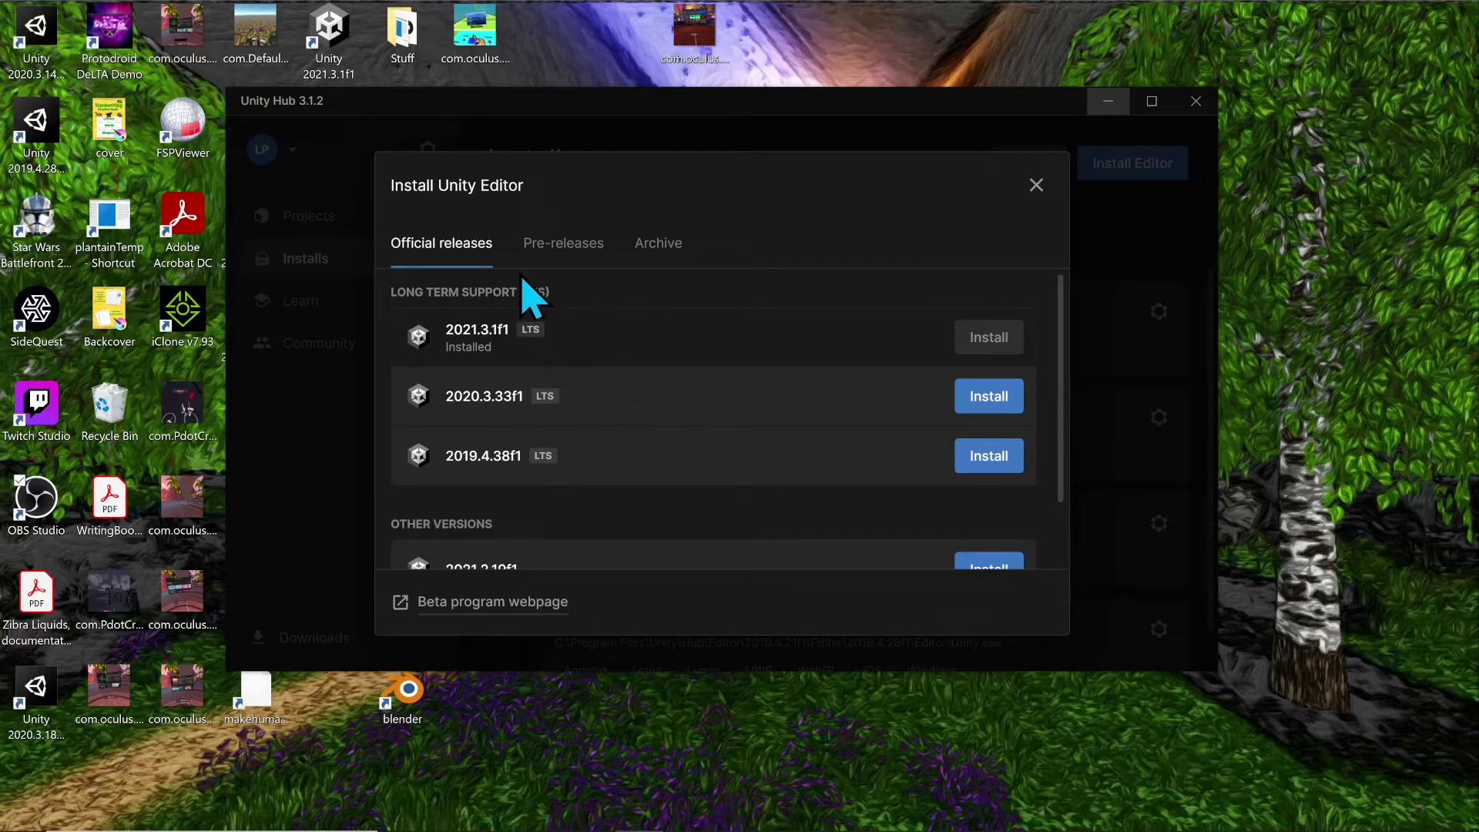
pyautogui.click(562, 266)
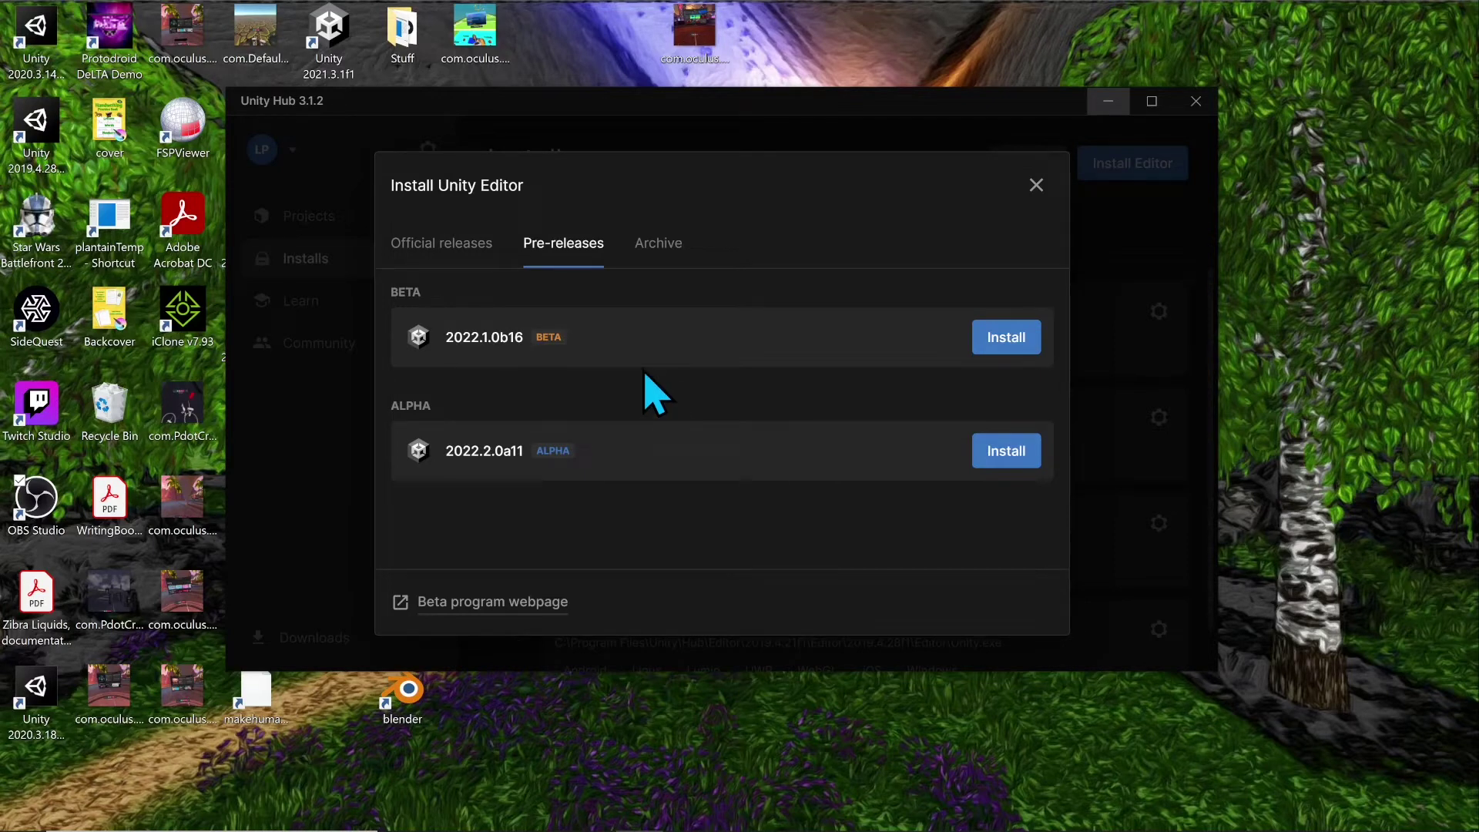
pyautogui.click(668, 264)
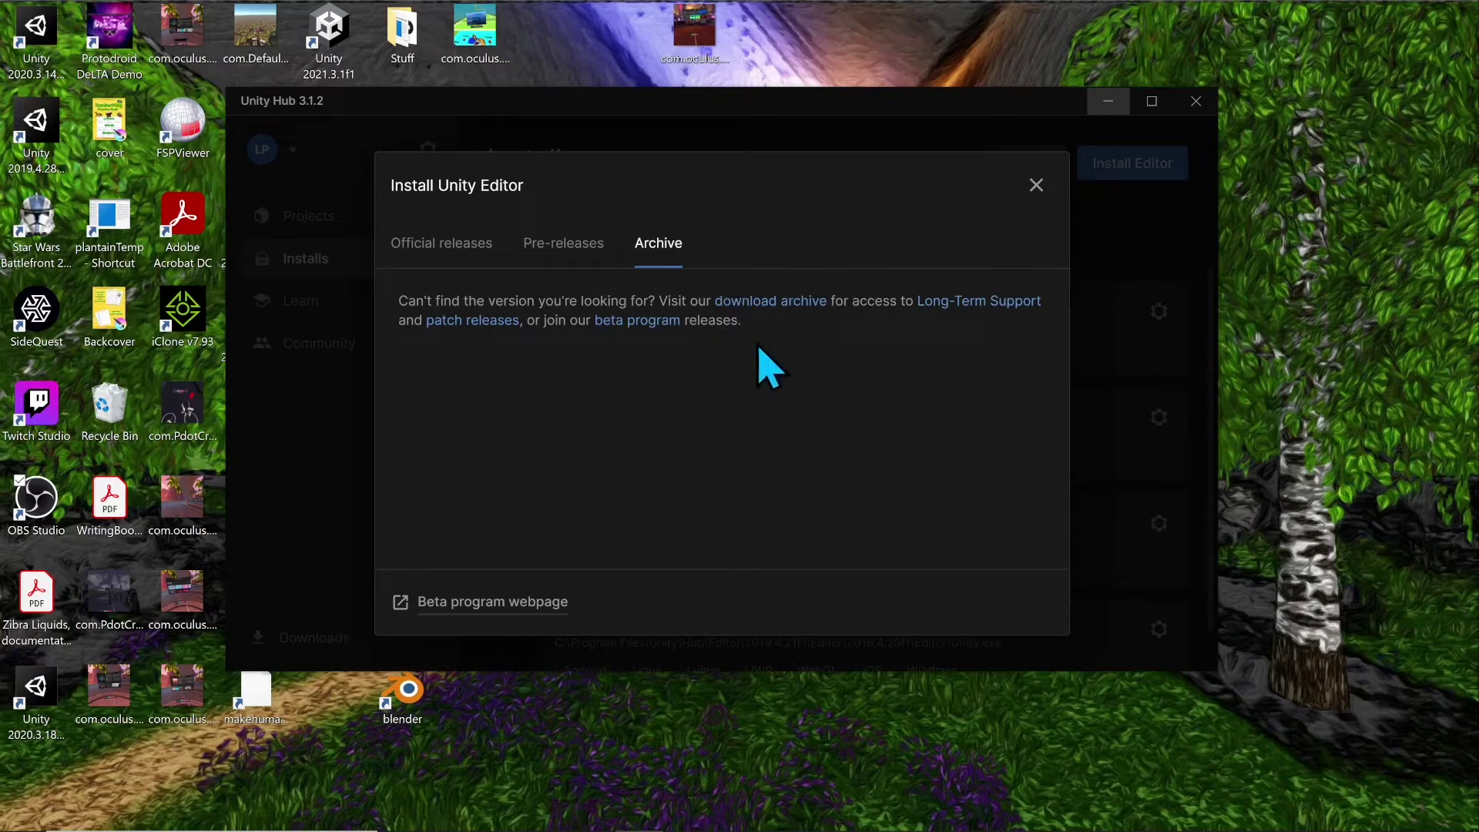
pyautogui.click(460, 273)
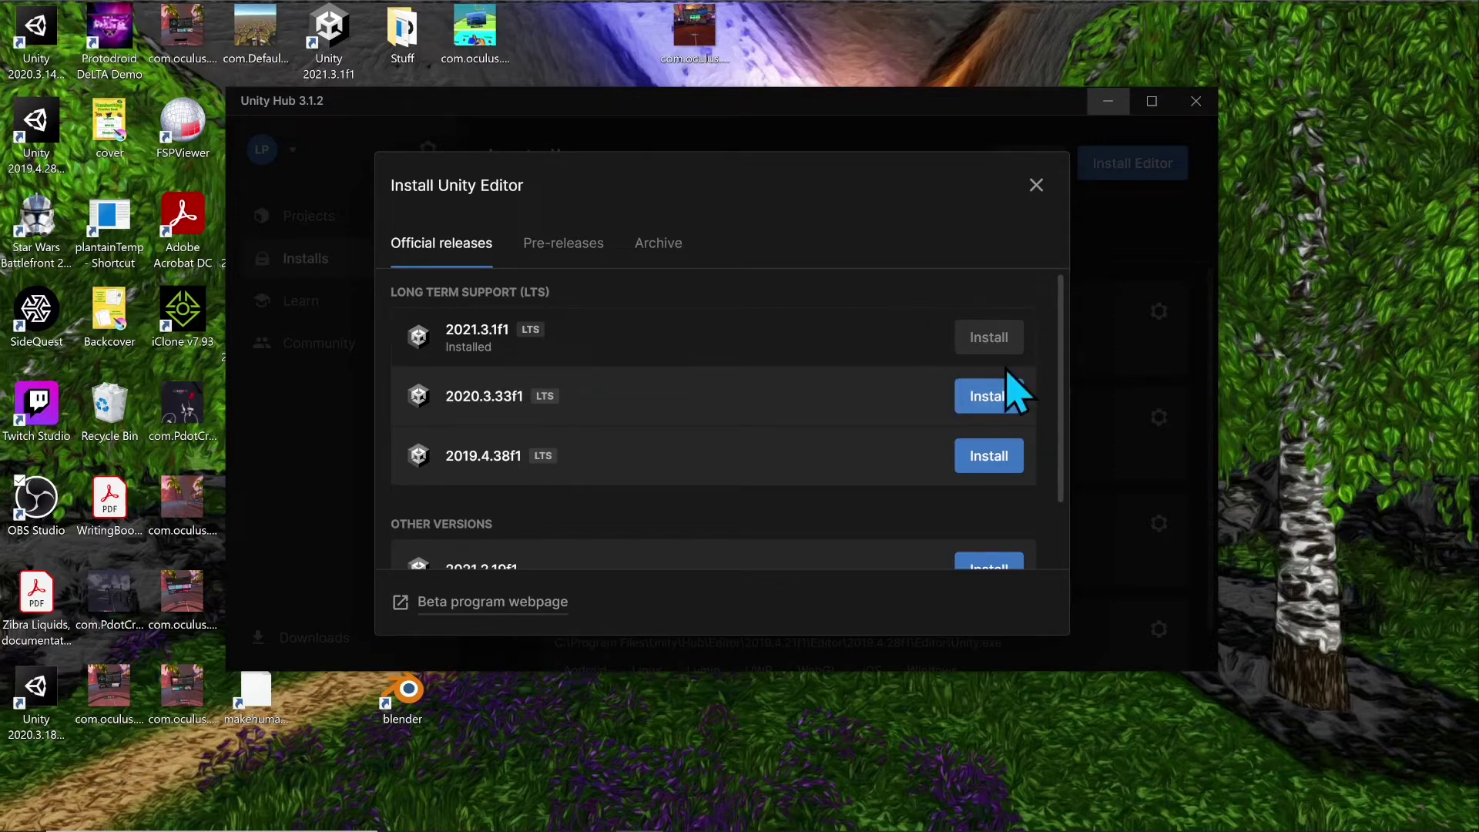
# - Pick 2020.3.33f1 to install, review its Add modules list, then close the dialog without installing
pyautogui.click(992, 395)
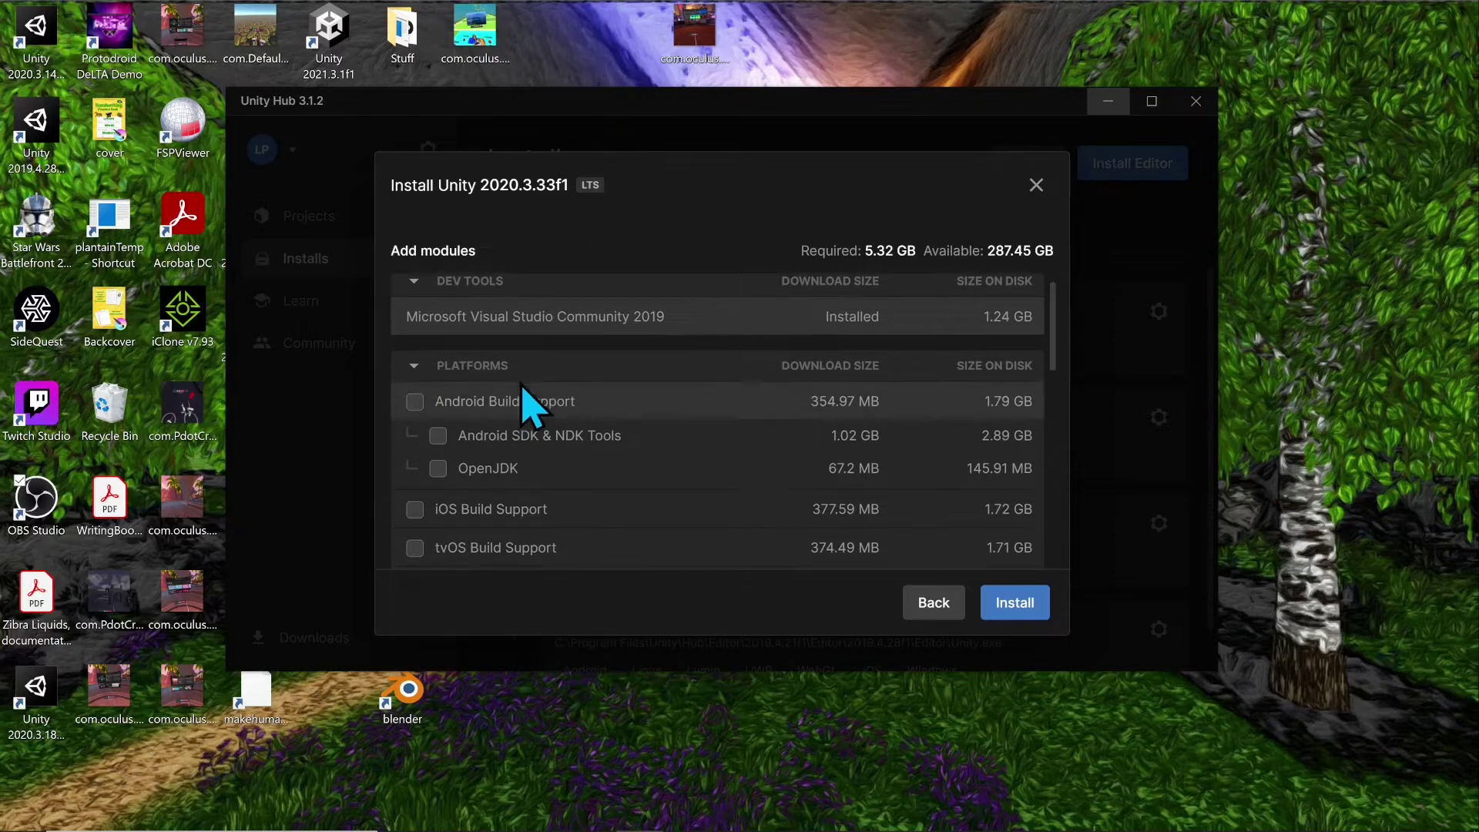
pyautogui.scroll(-1, 573, 462)
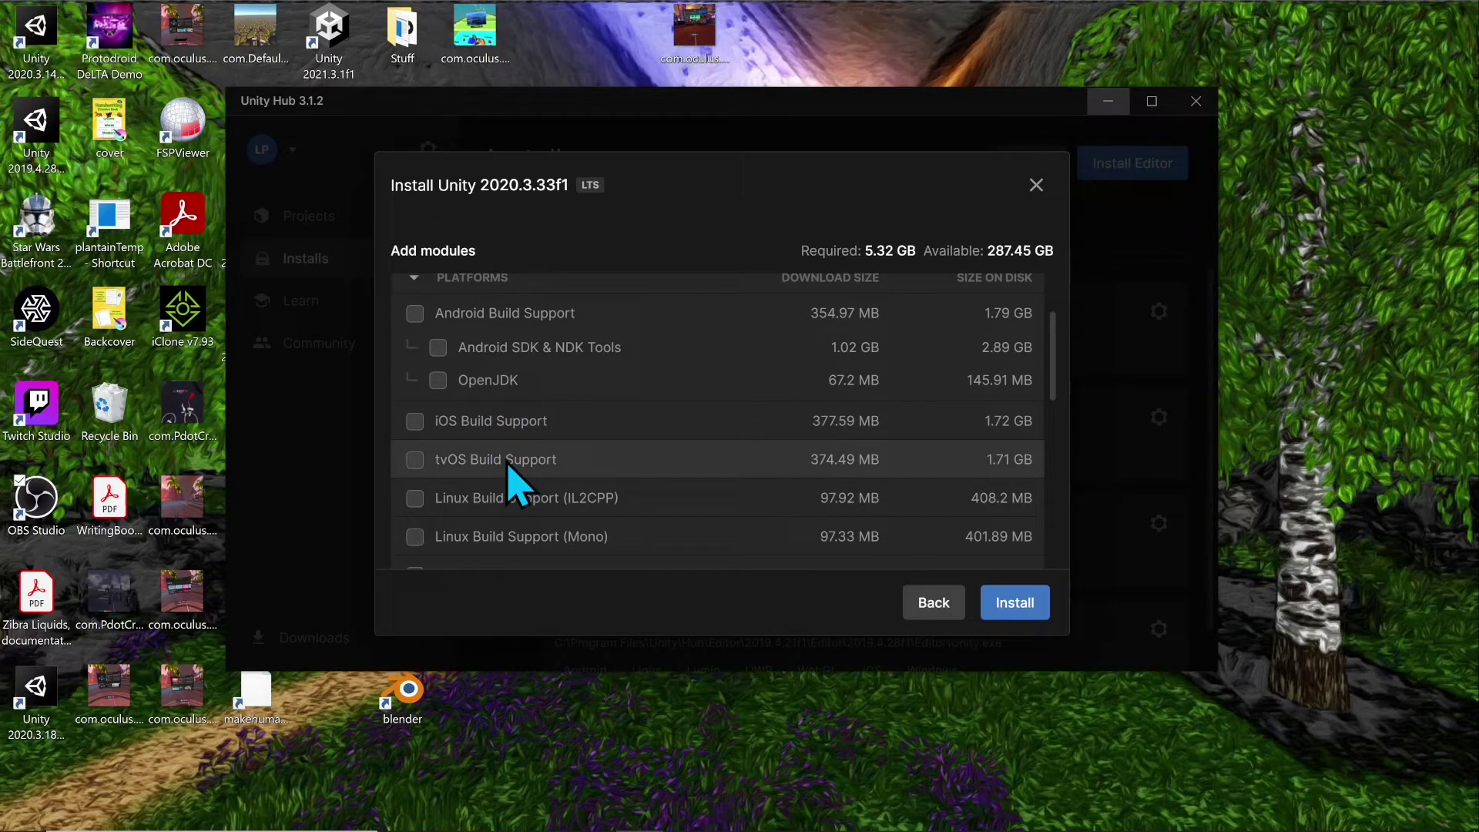
pyautogui.scroll(-1, 511, 474)
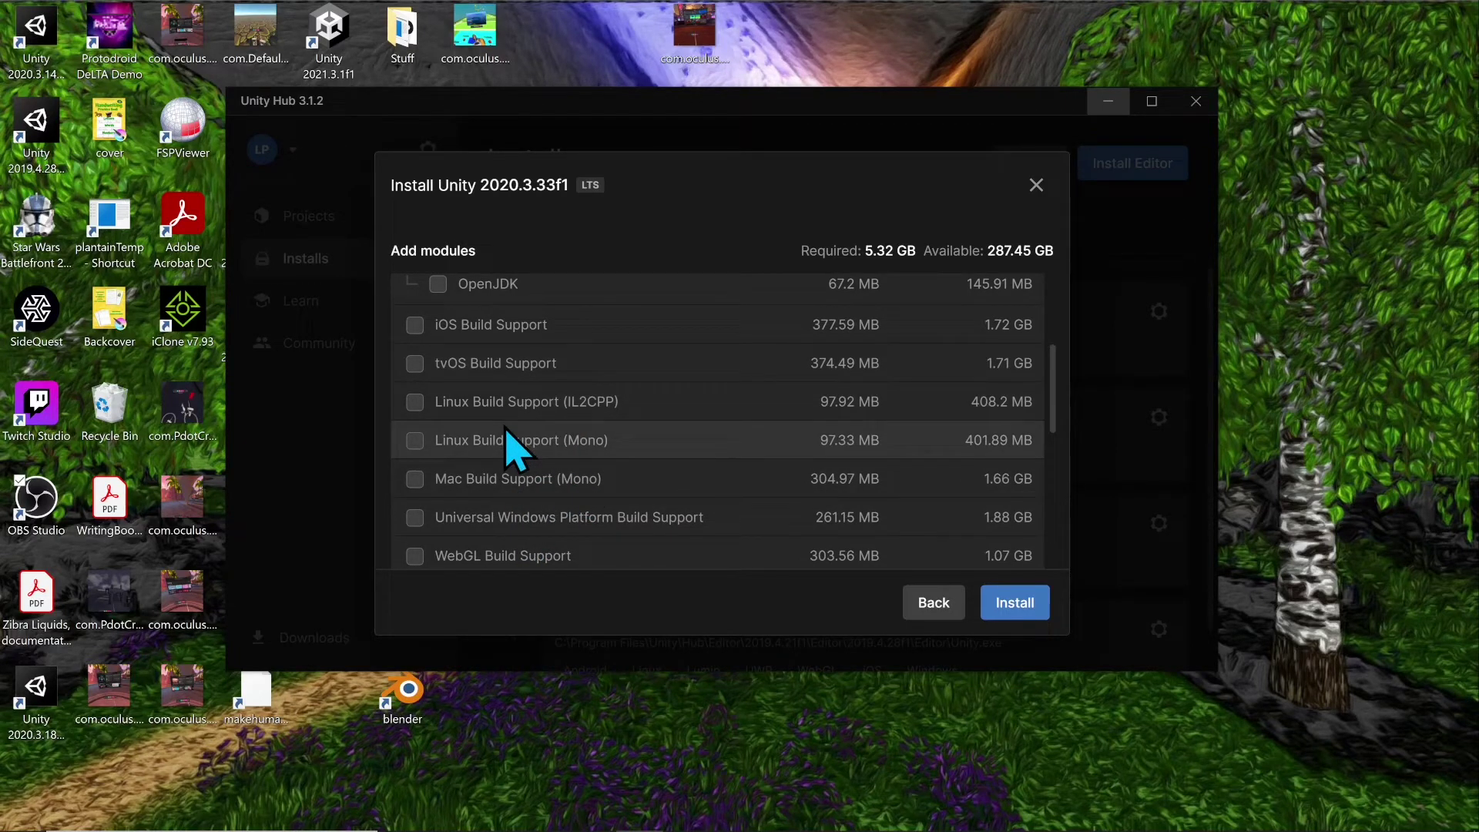
pyautogui.scroll(-1, 493, 482)
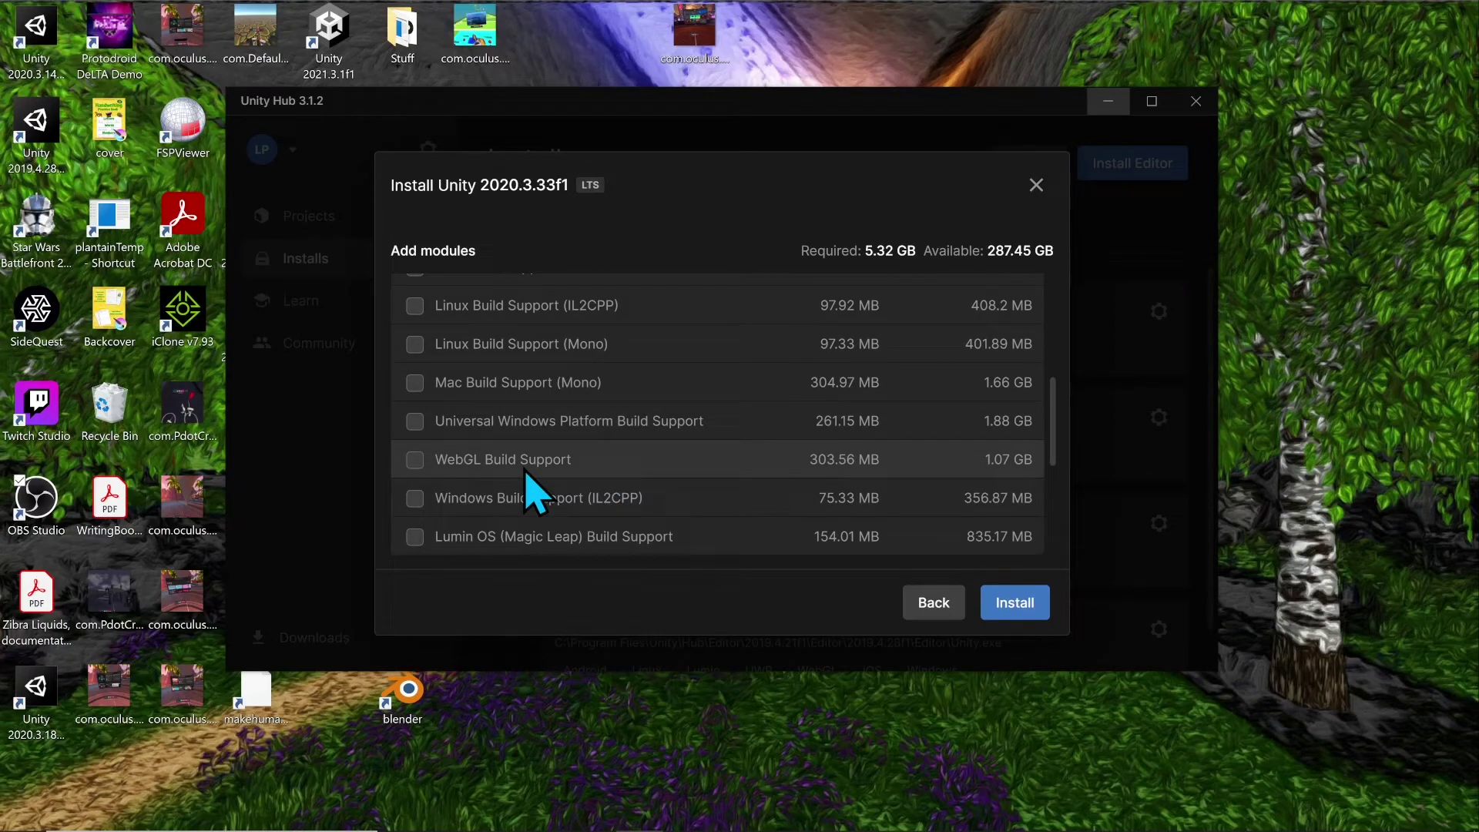
pyautogui.scroll(-2, 539, 486)
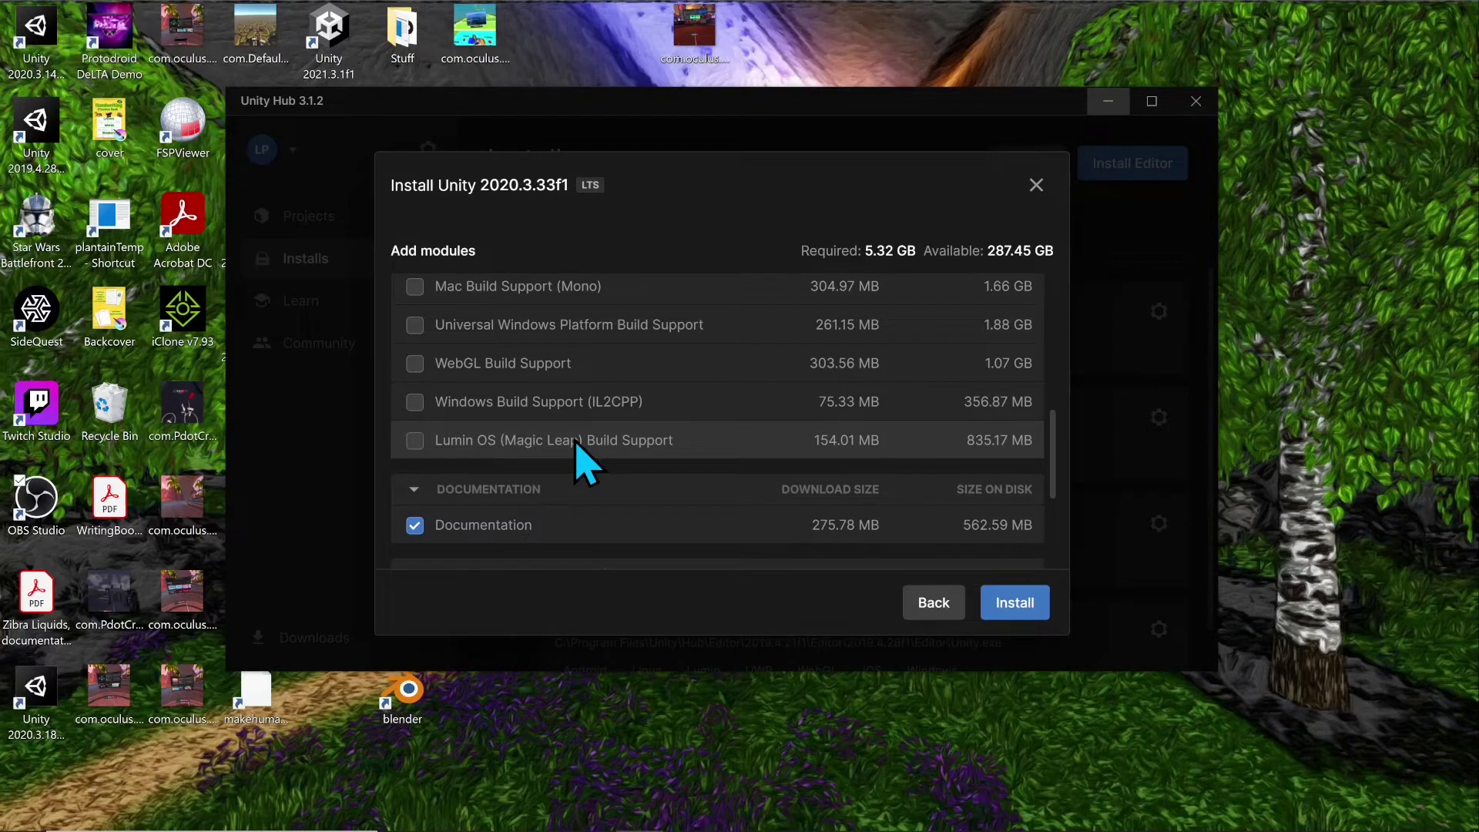
pyautogui.scroll(6, 653, 439)
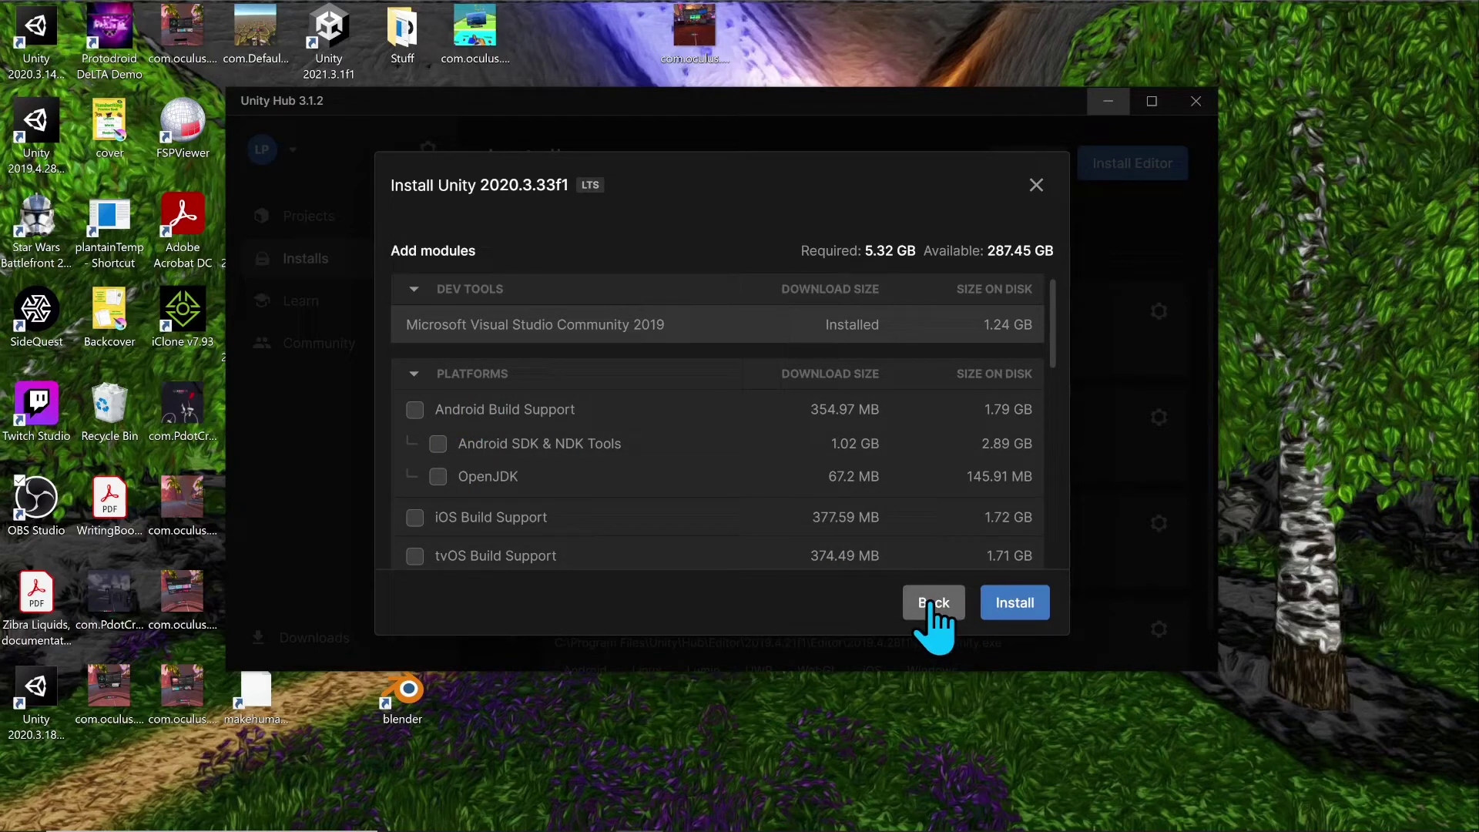
pyautogui.click(1037, 185)
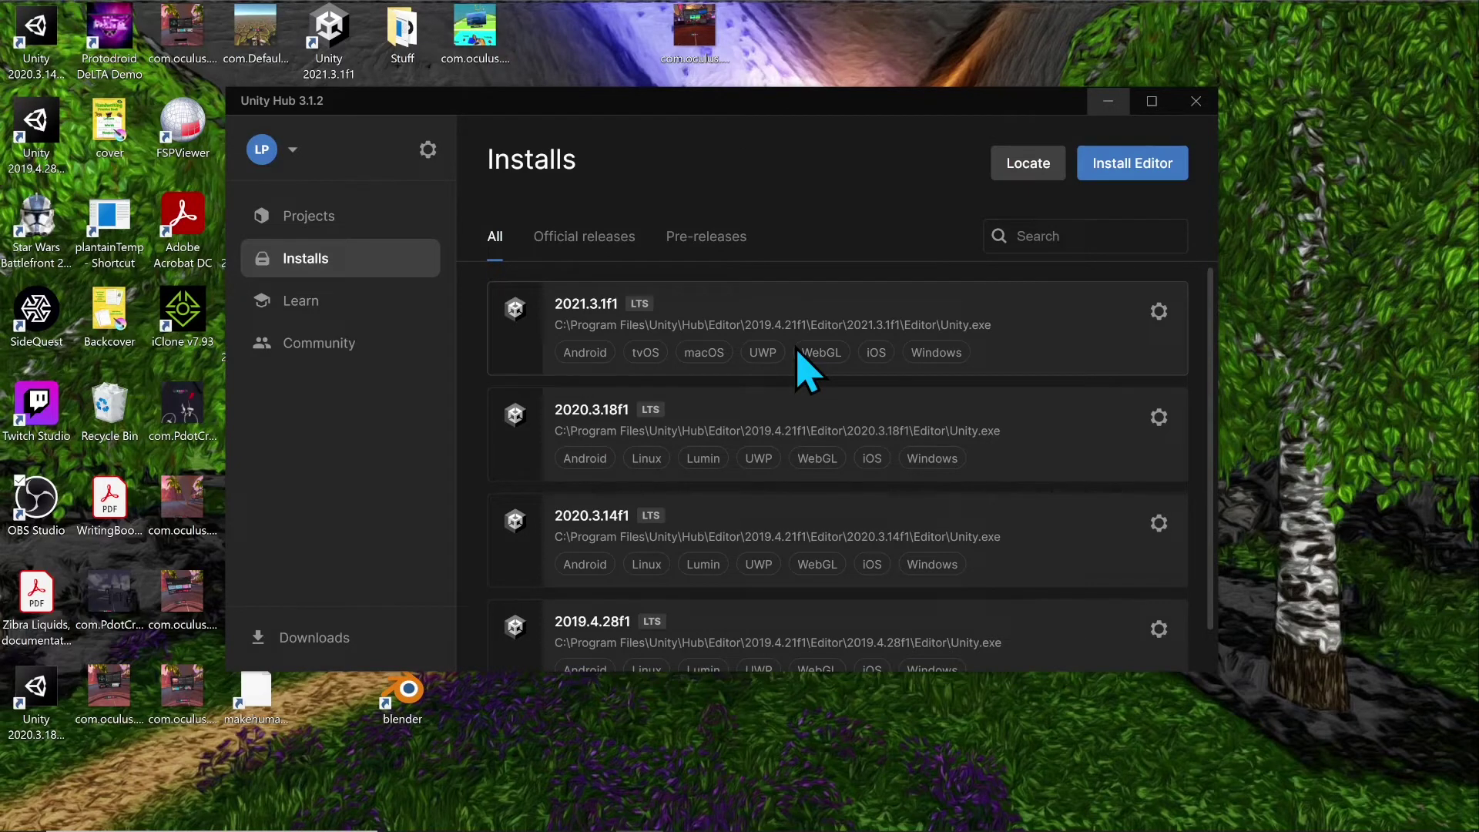
# - Review the installed modules of the 2021.3.1f1 editor via its gear menu
pyautogui.click(1158, 312)
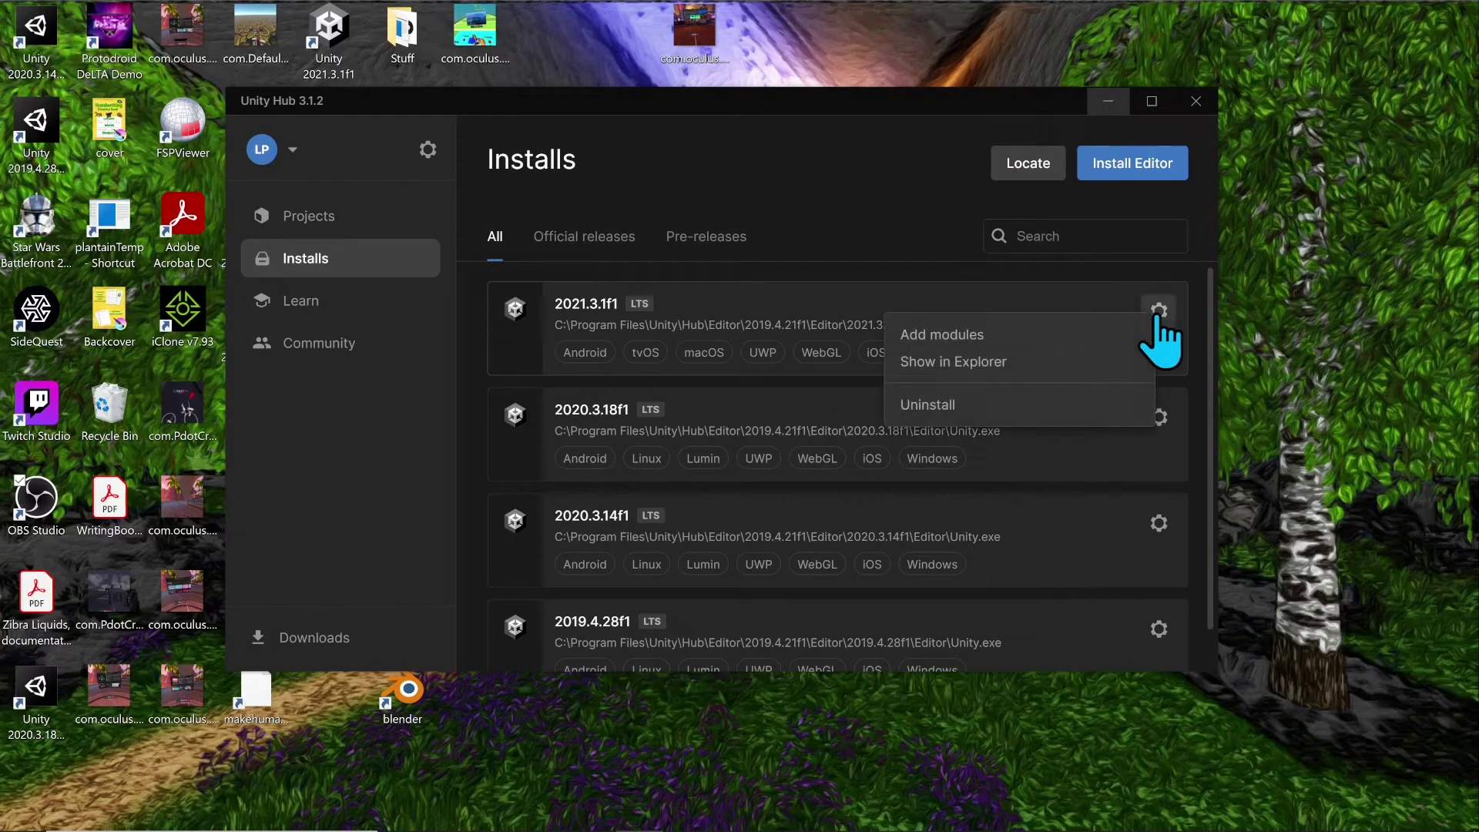
pyautogui.click(982, 336)
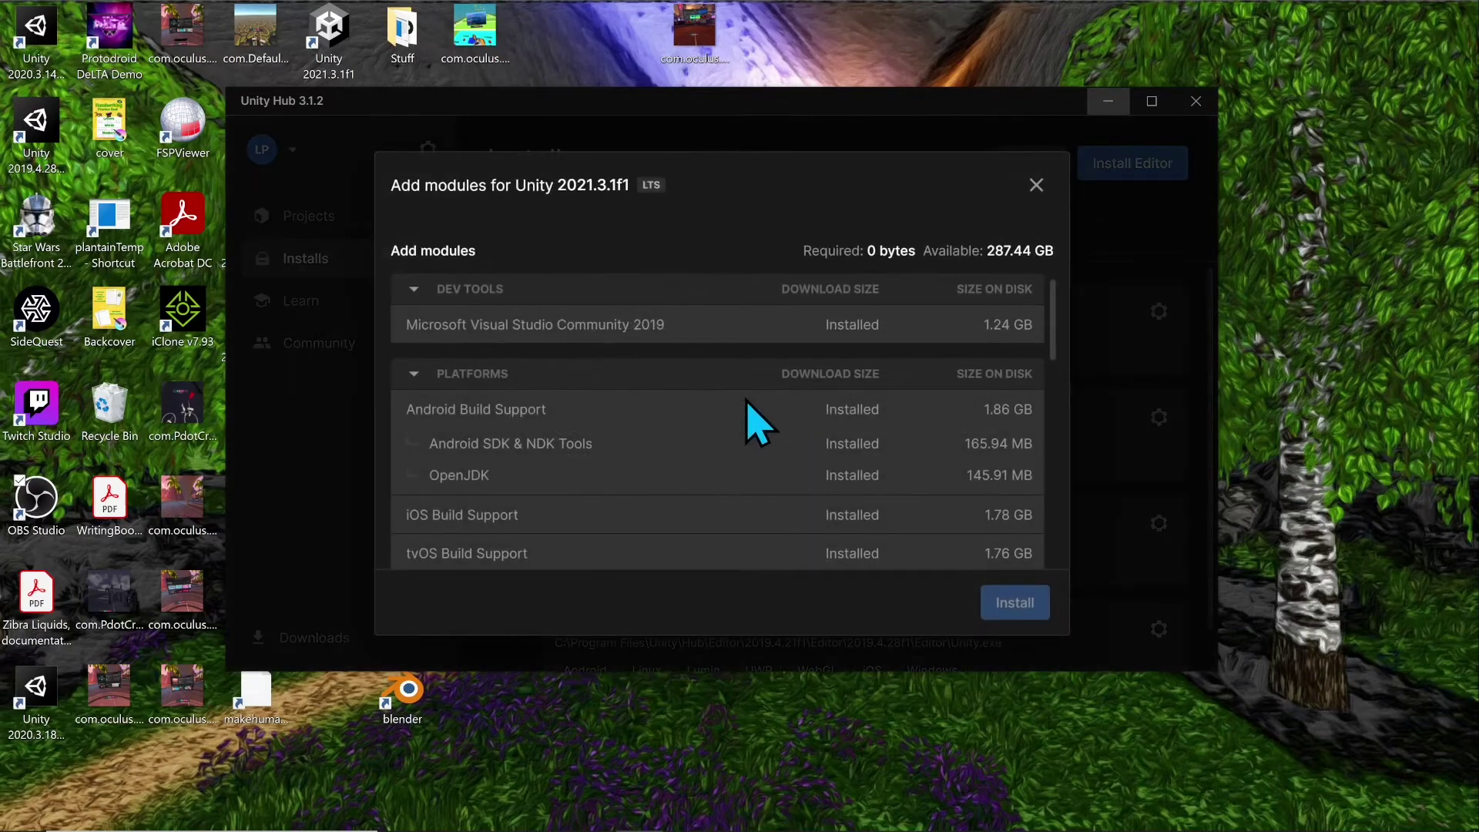
pyautogui.scroll(-3, 701, 366)
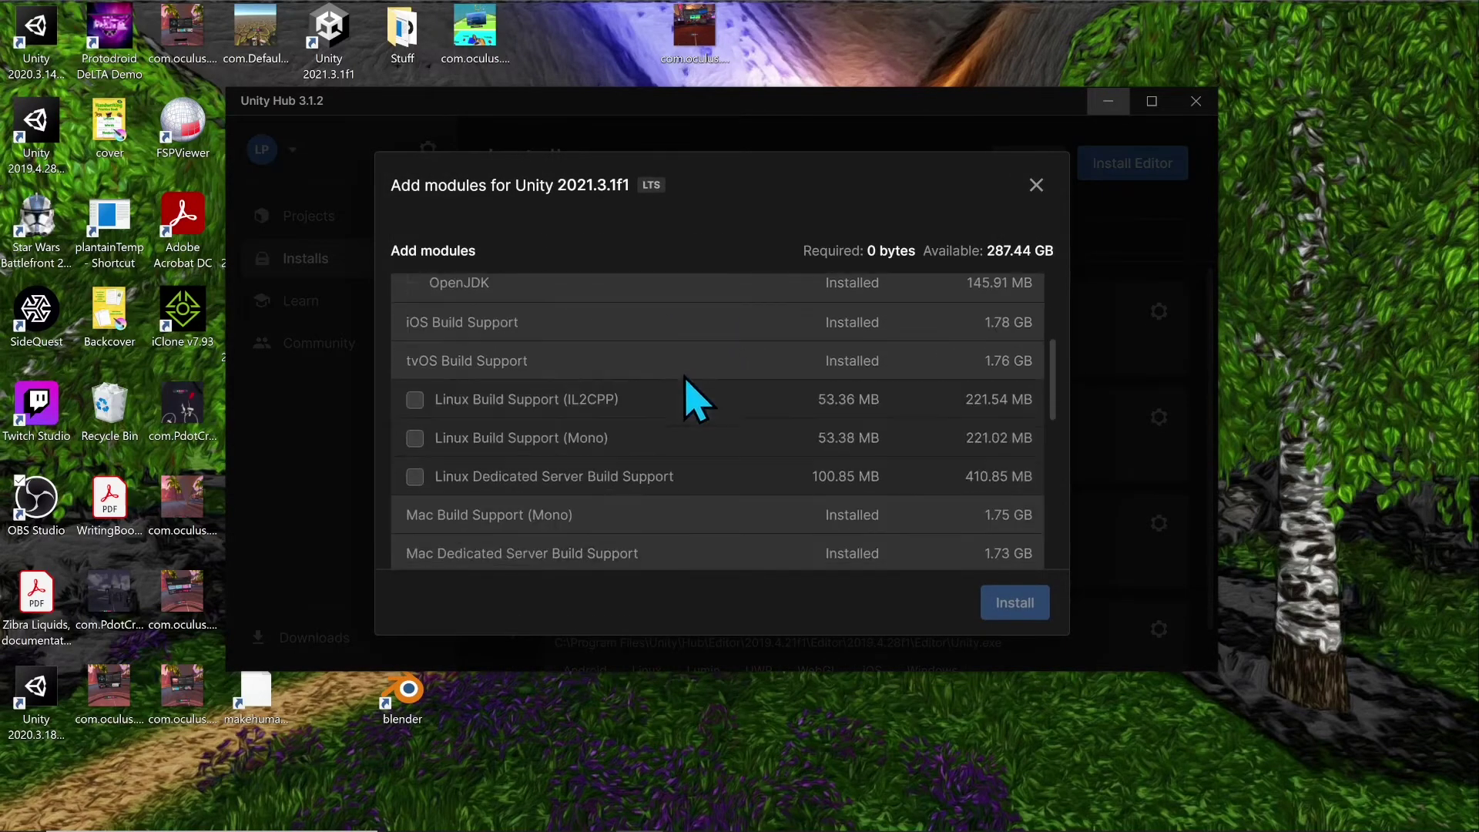
pyautogui.scroll(-3, 544, 466)
pyautogui.scroll(2, 555, 451)
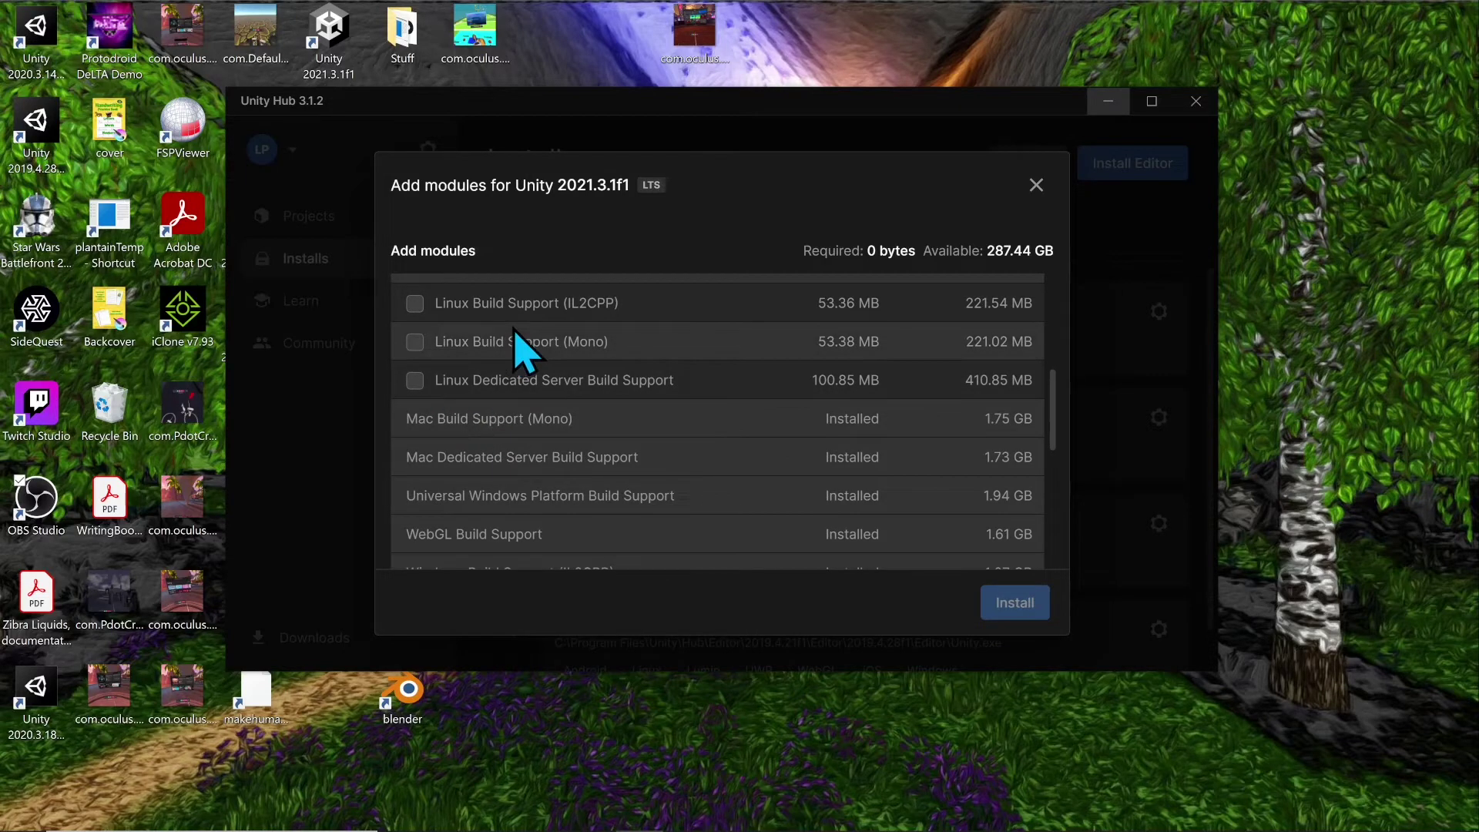
pyautogui.click(1037, 185)
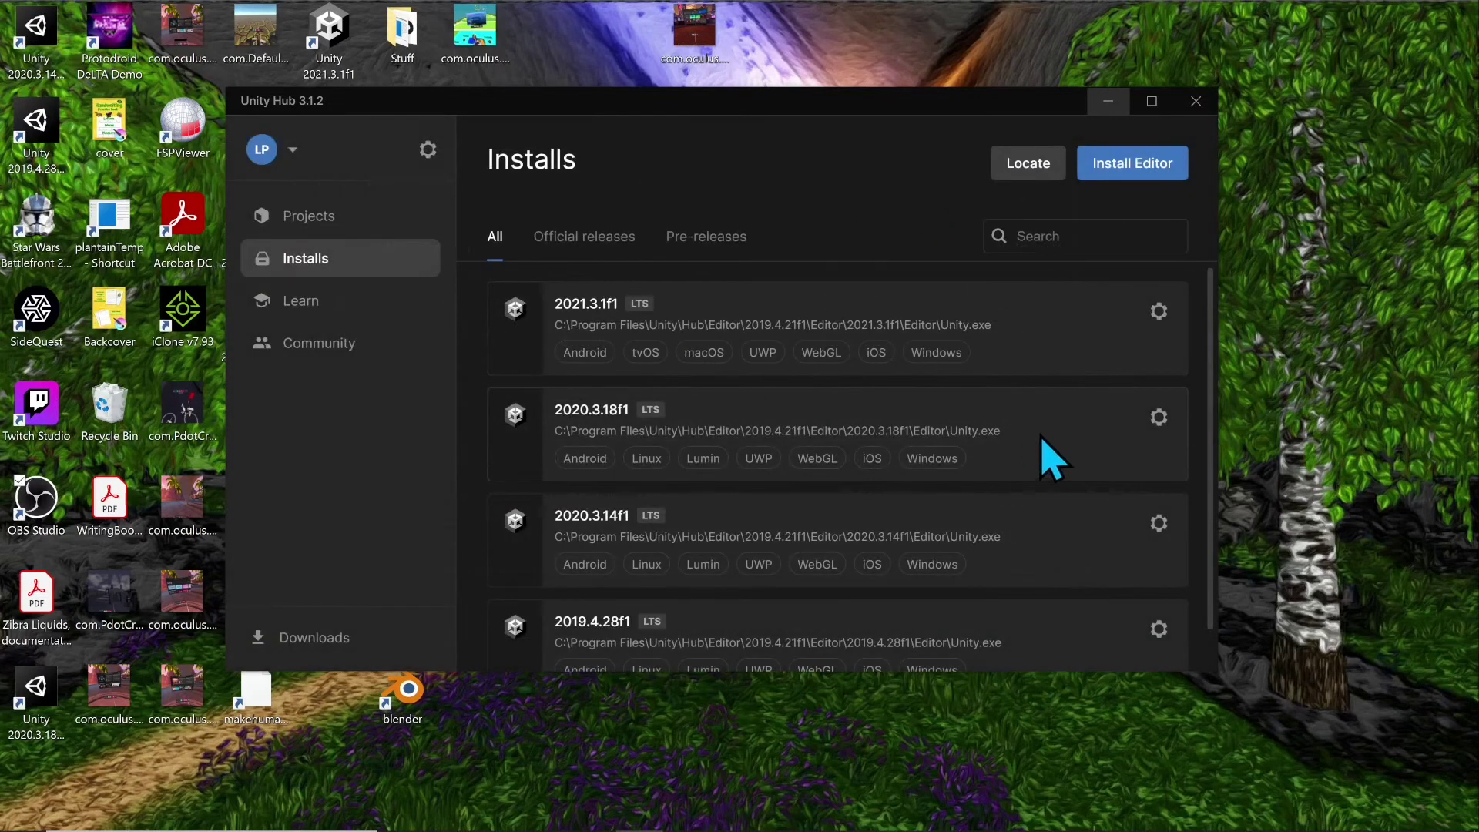
# - Review the 2020.3.18f1 editor's modules, then go to the Community resources page
pyautogui.click(1160, 418)
pyautogui.click(1094, 433)
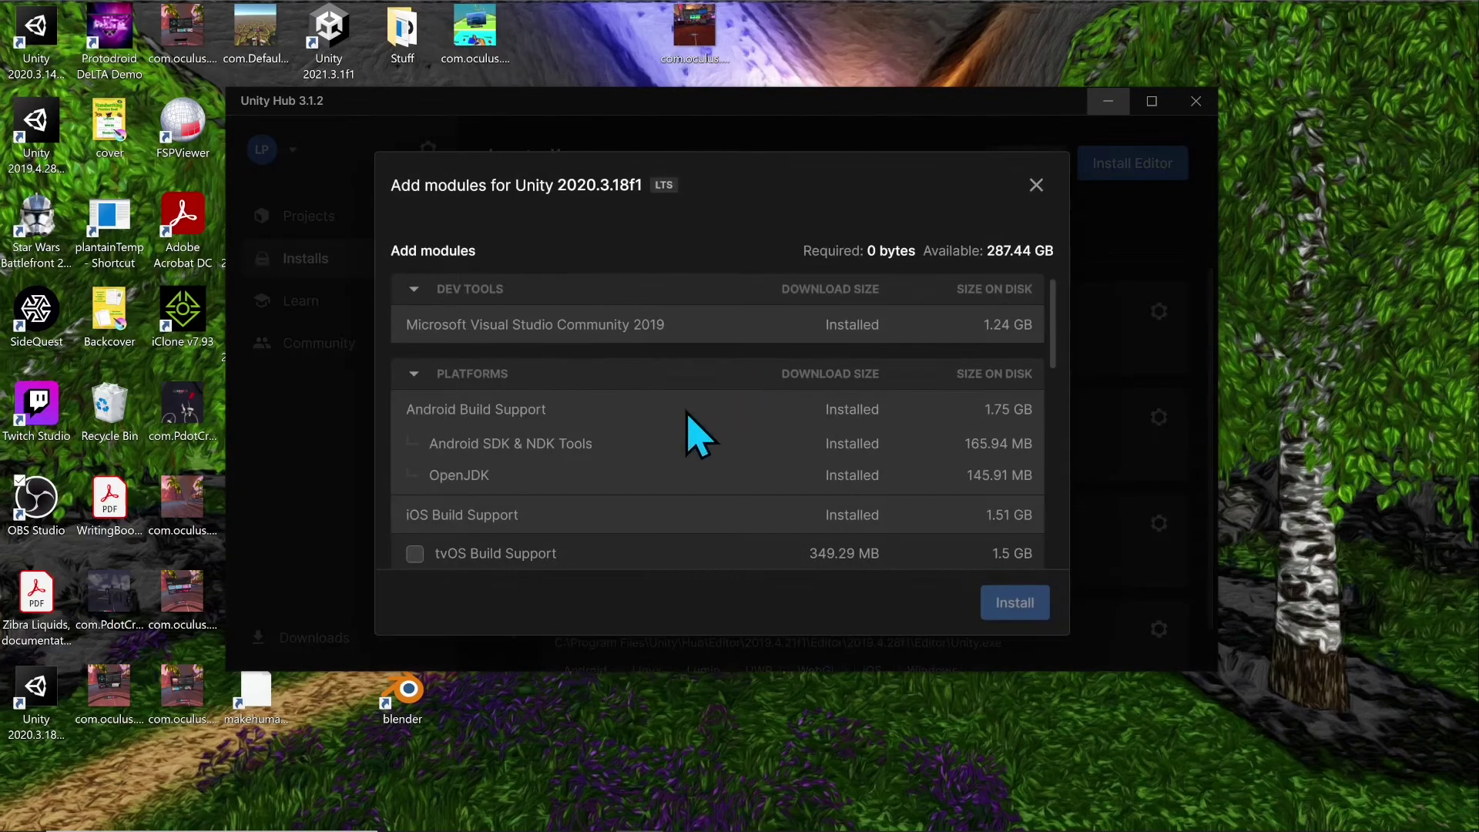
pyautogui.click(1037, 186)
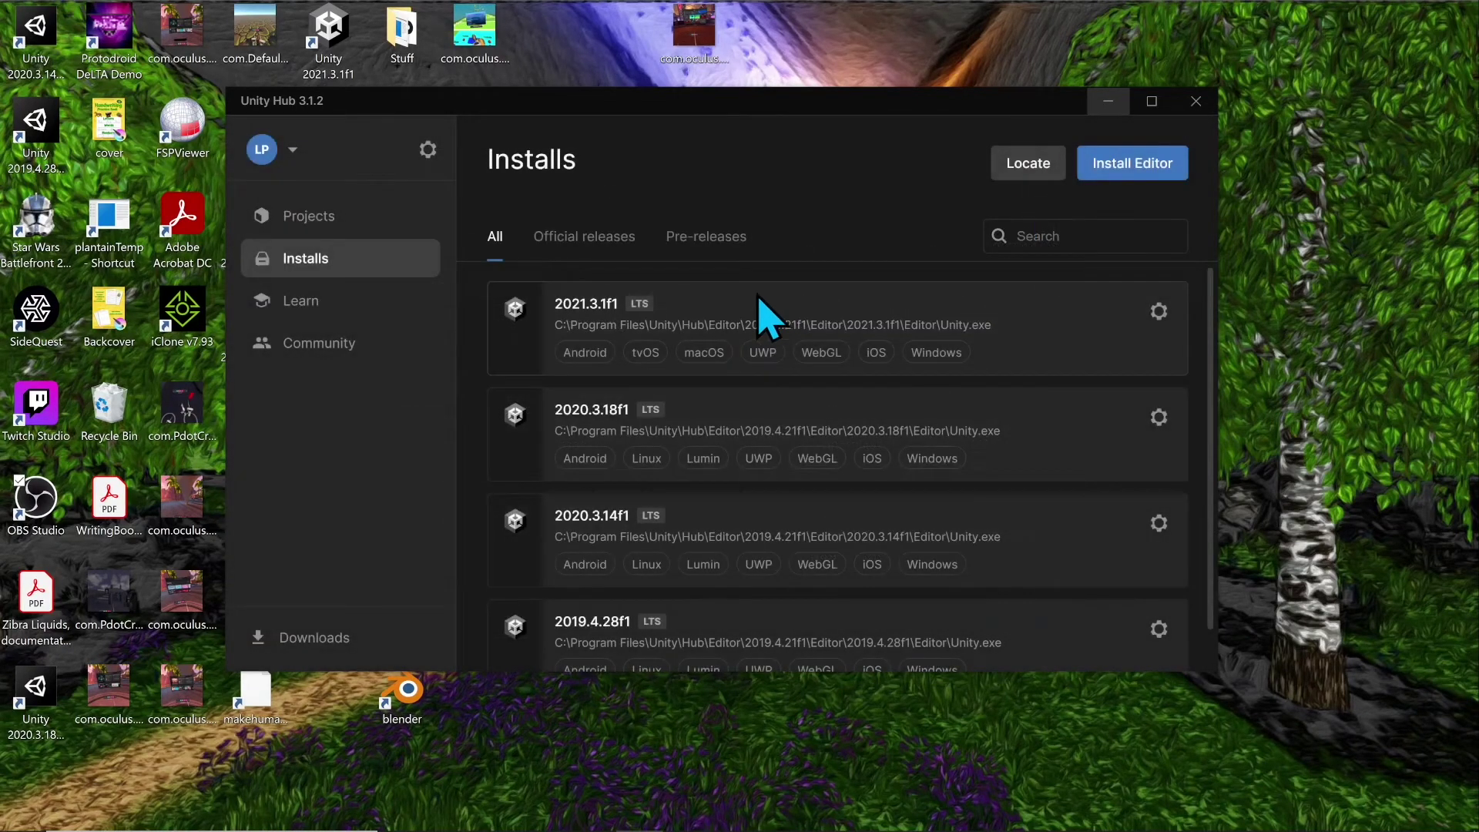
pyautogui.click(362, 362)
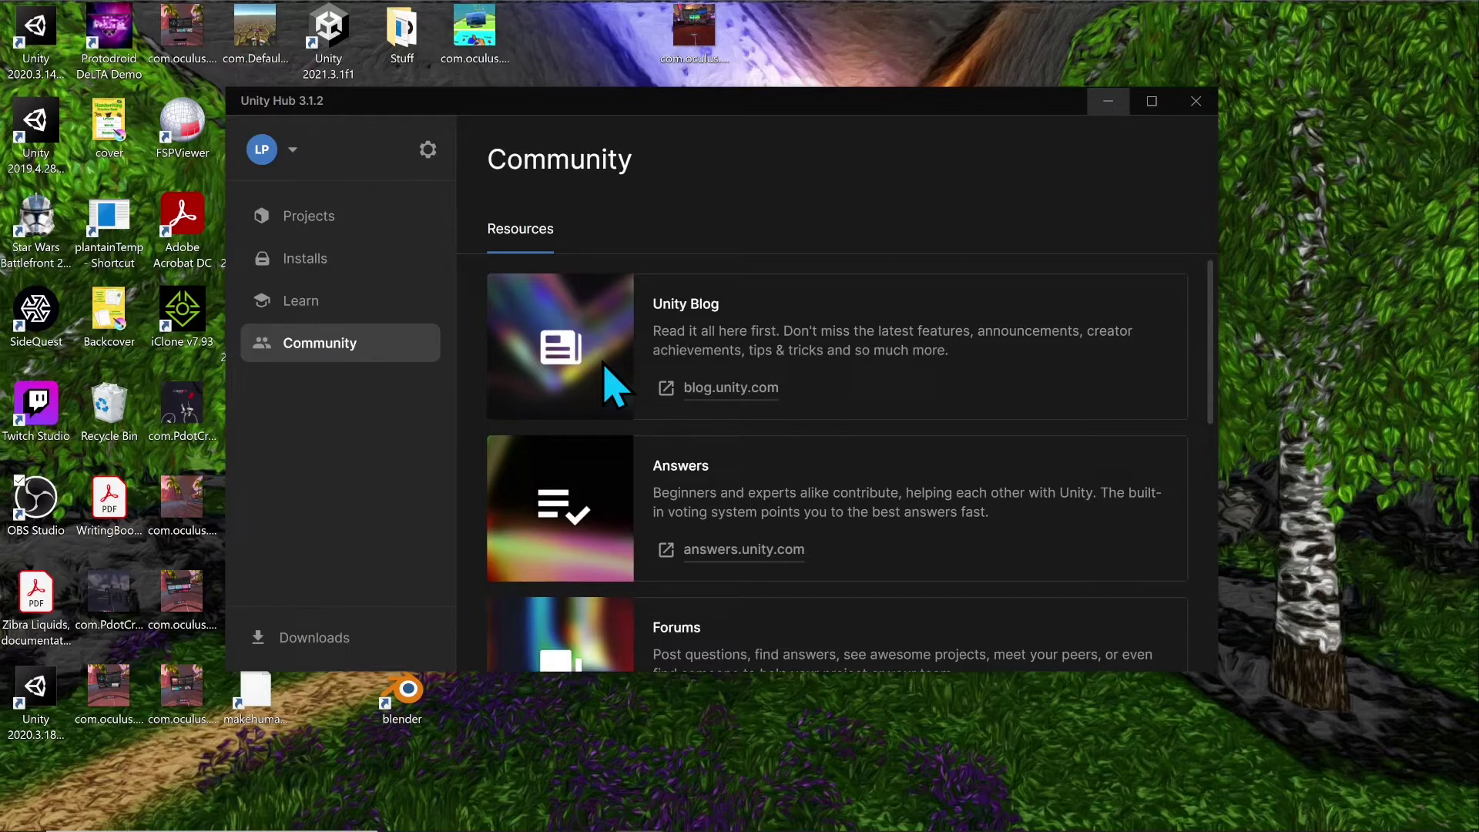
# - Scroll through the Community cards from Unity Blog to Unity Pulse, then open the Projects page
pyautogui.scroll(-1, 604, 364)
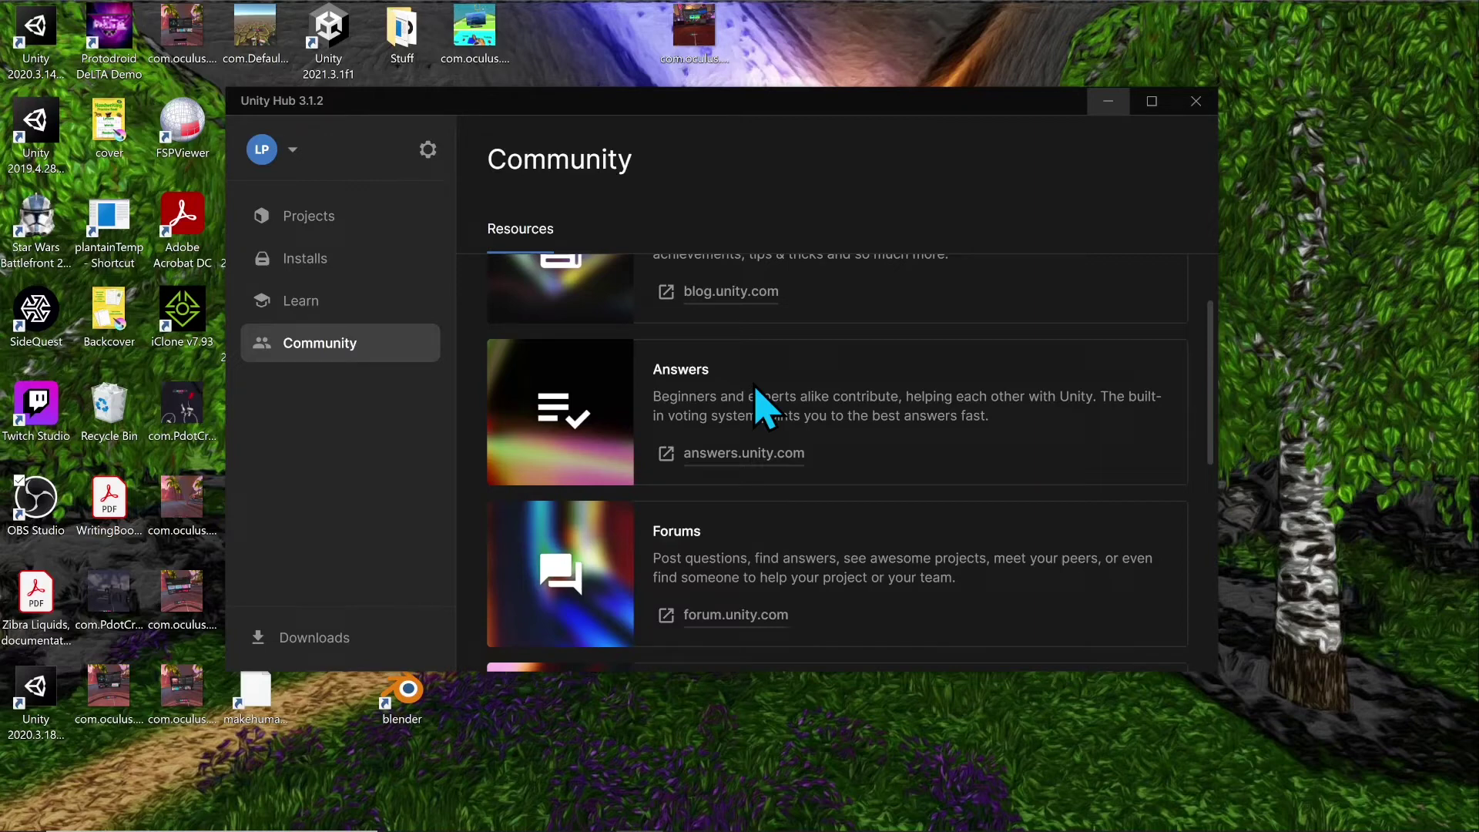
pyautogui.scroll(-5, 755, 390)
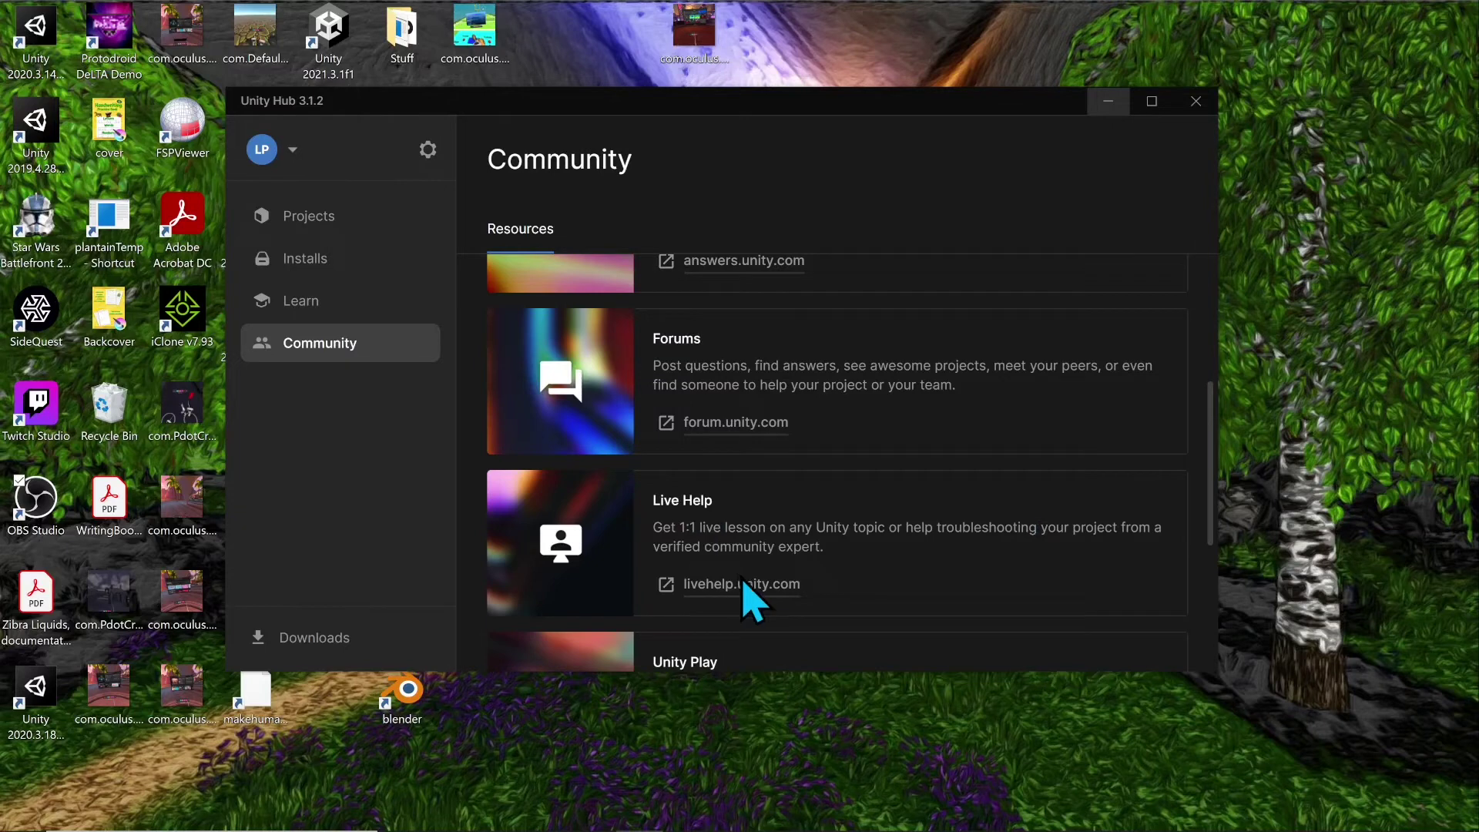
pyautogui.scroll(-2, 826, 502)
pyautogui.scroll(-2, 799, 539)
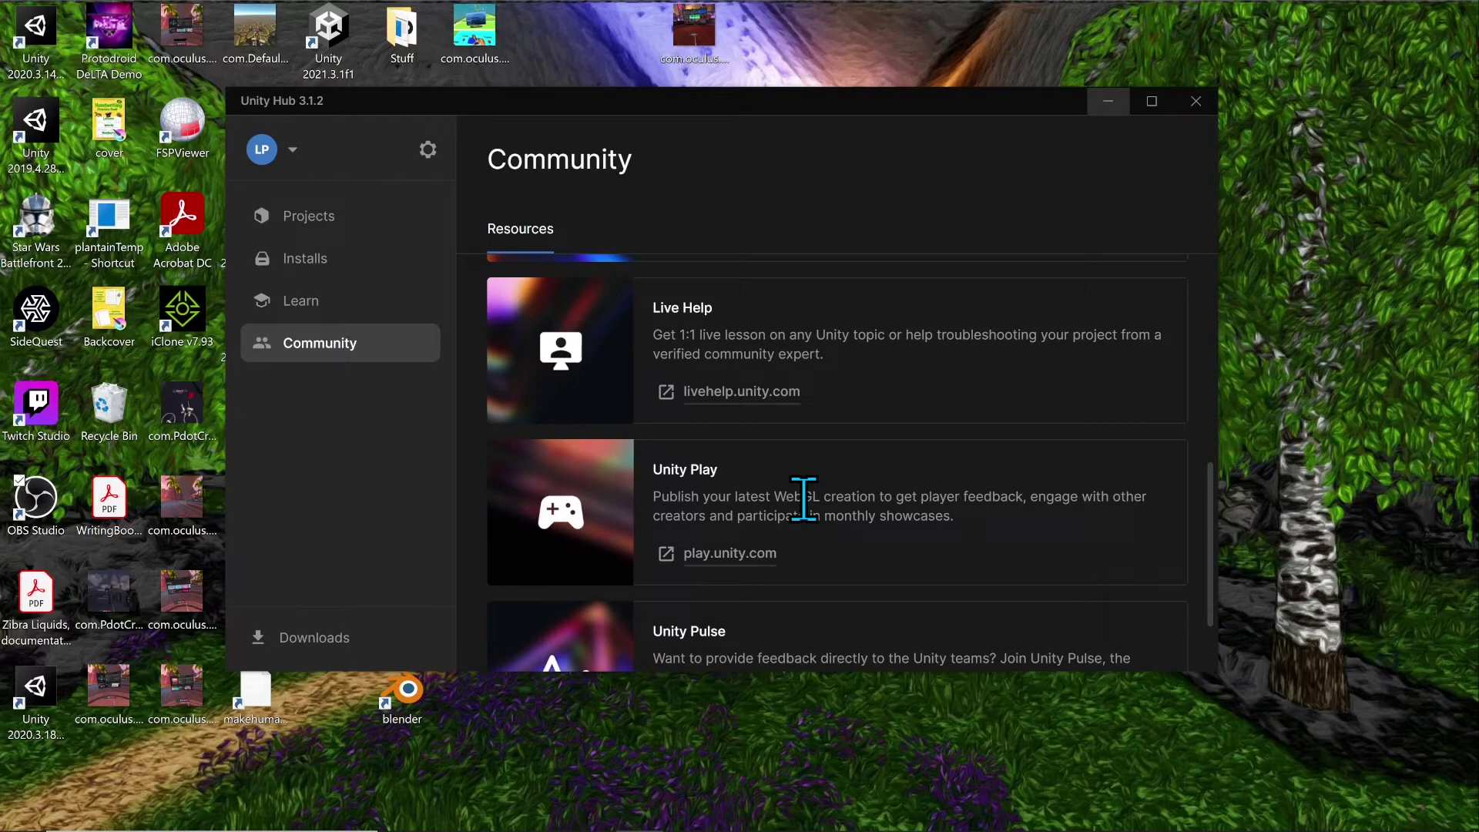
pyautogui.scroll(-2, 806, 550)
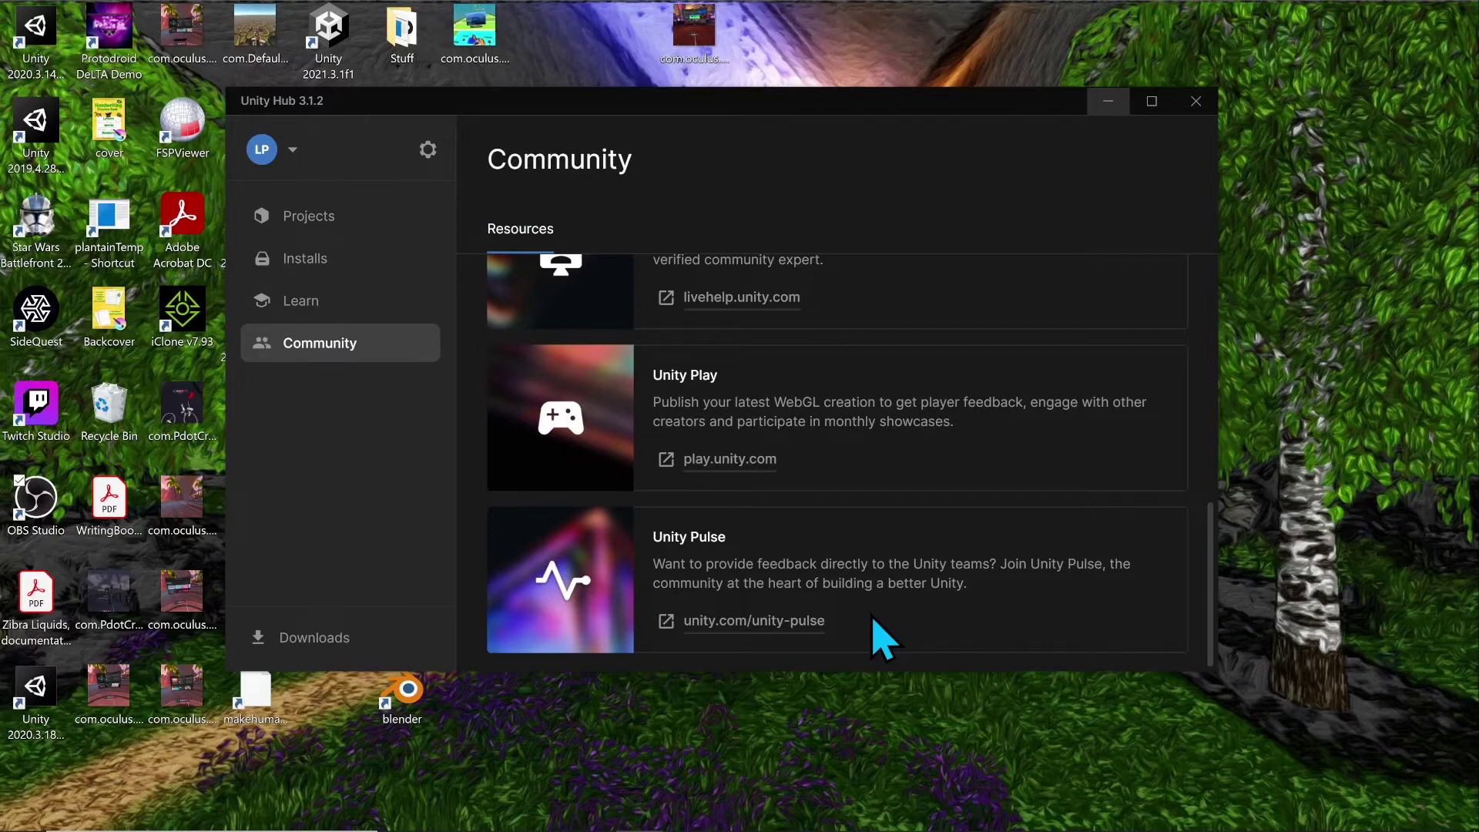
pyautogui.click(325, 219)
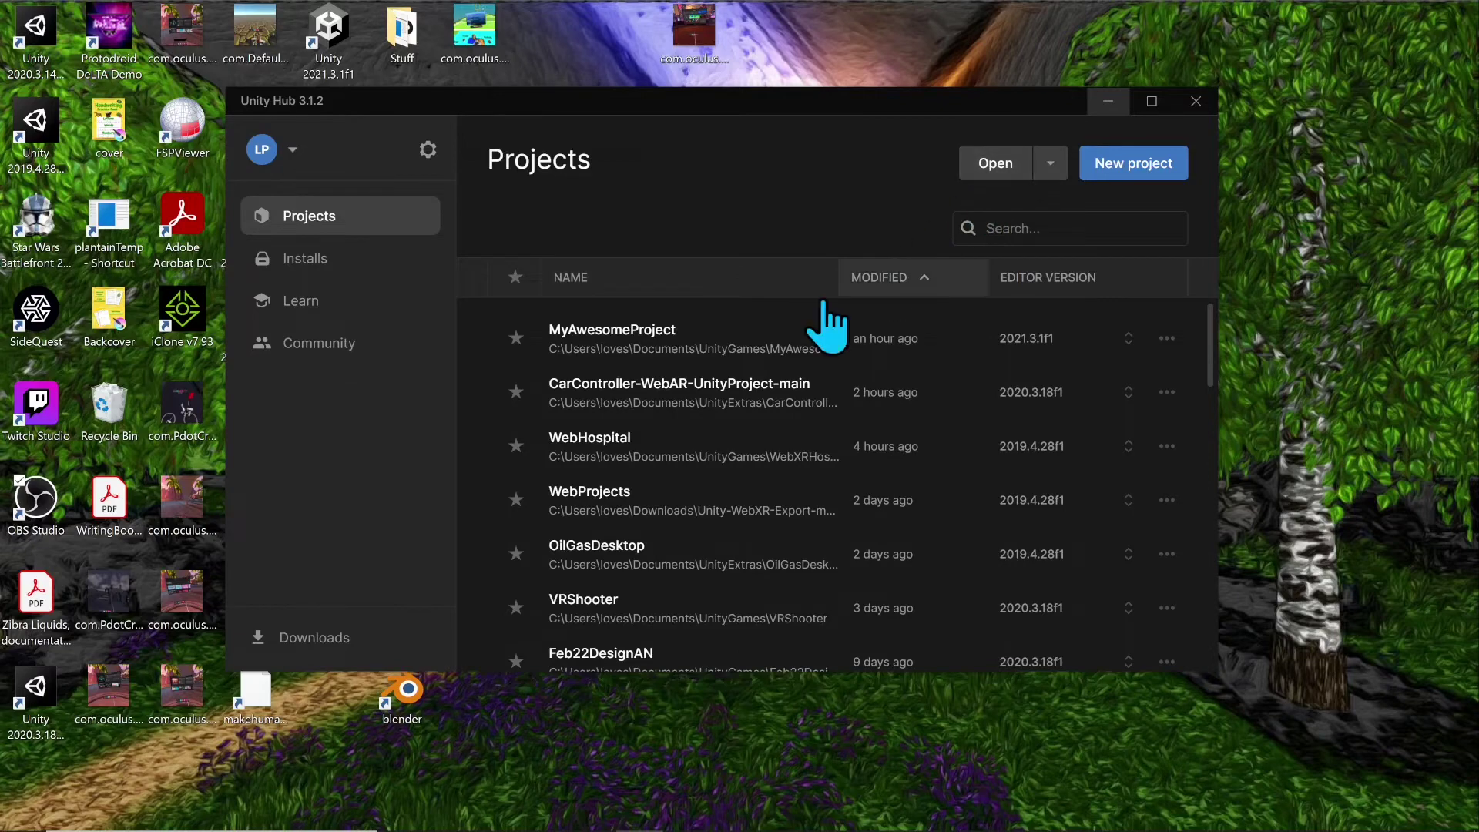
# - Check the Open folder browser and Open dropdown options, then start a New project with 2021.3.1f1 LTS
pyautogui.click(1005, 163)
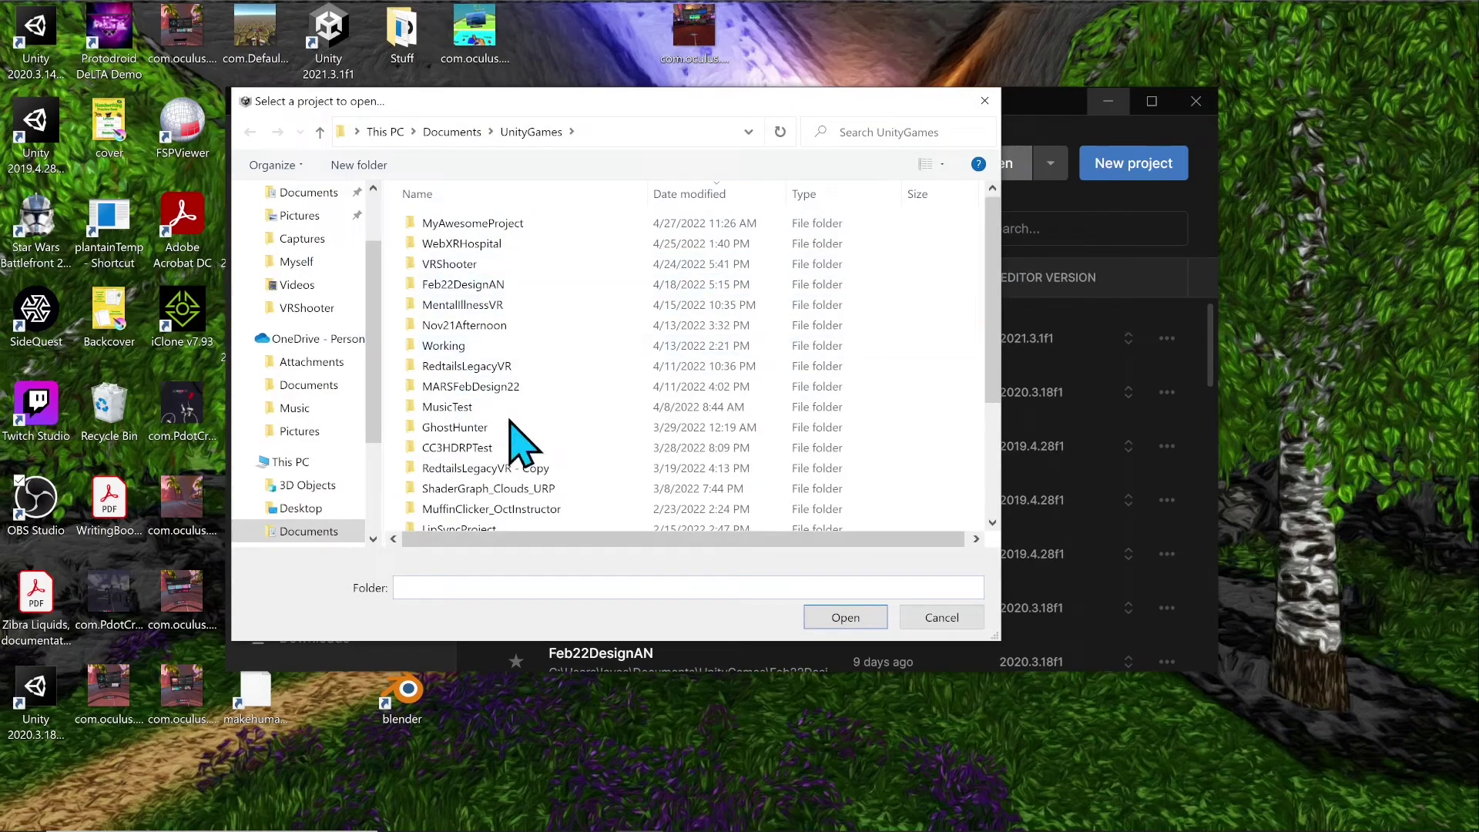
pyautogui.click(941, 621)
pyautogui.click(1062, 166)
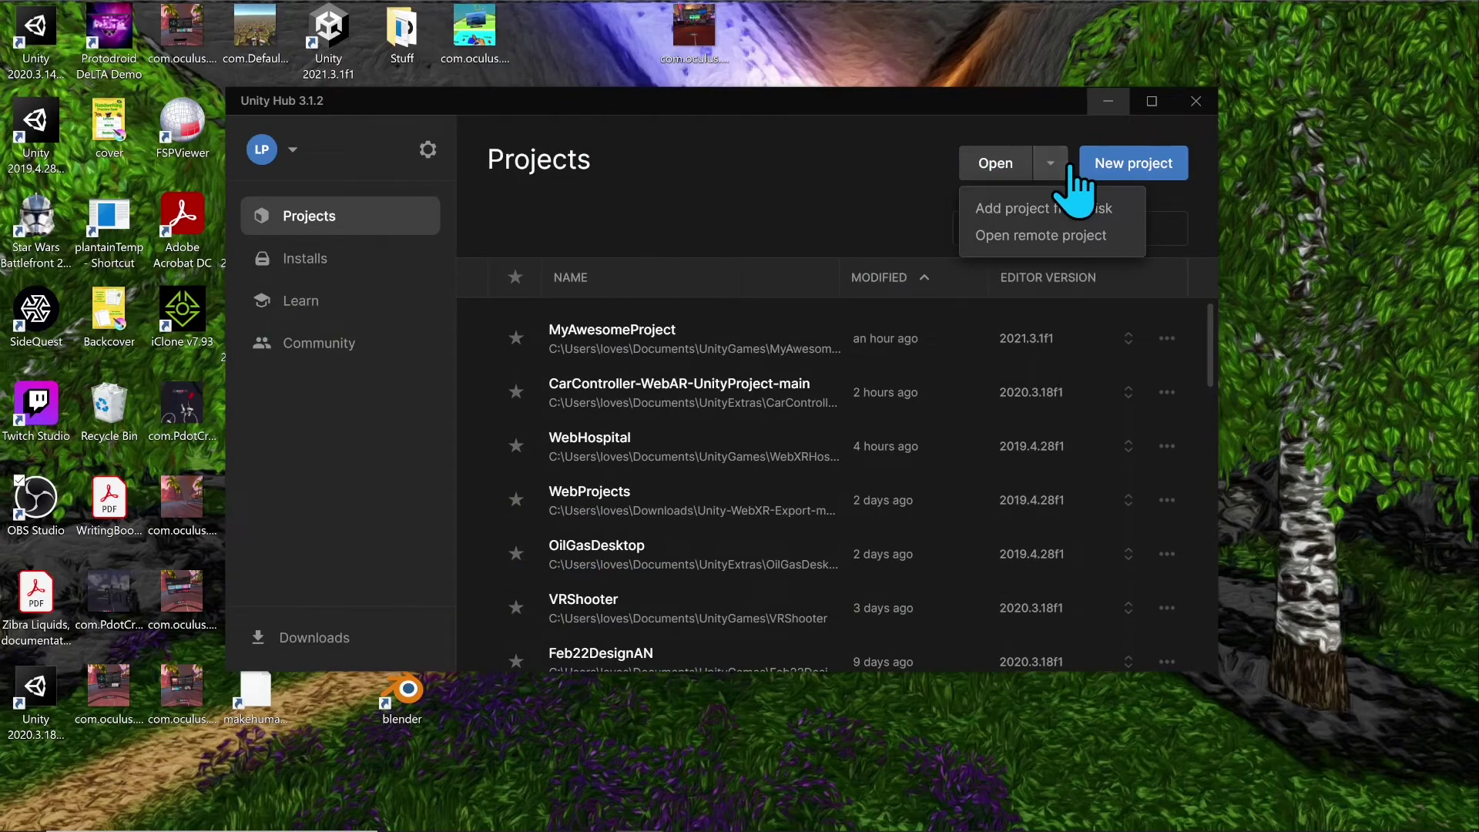
pyautogui.click(1063, 167)
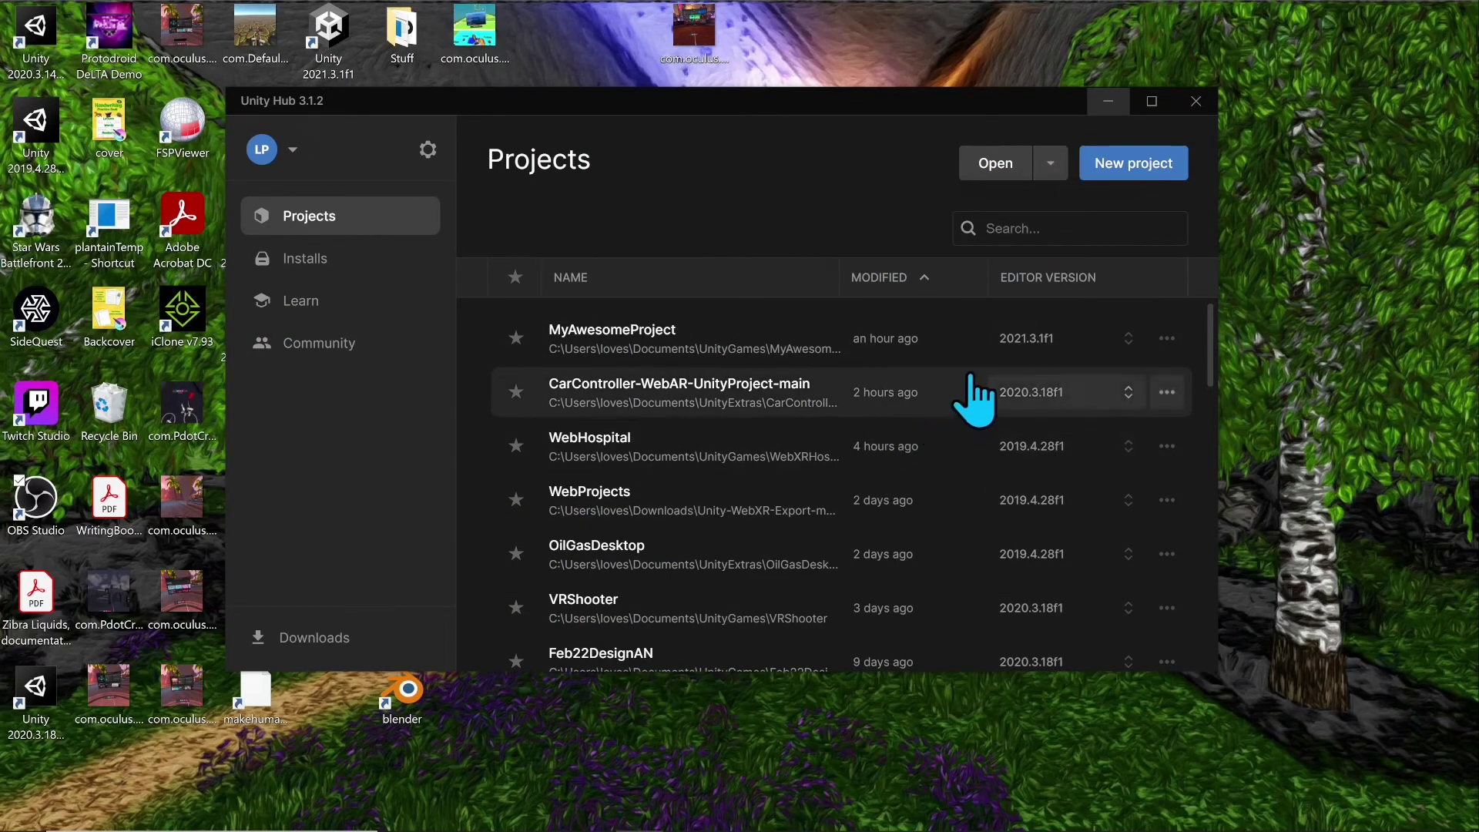
pyautogui.click(1121, 174)
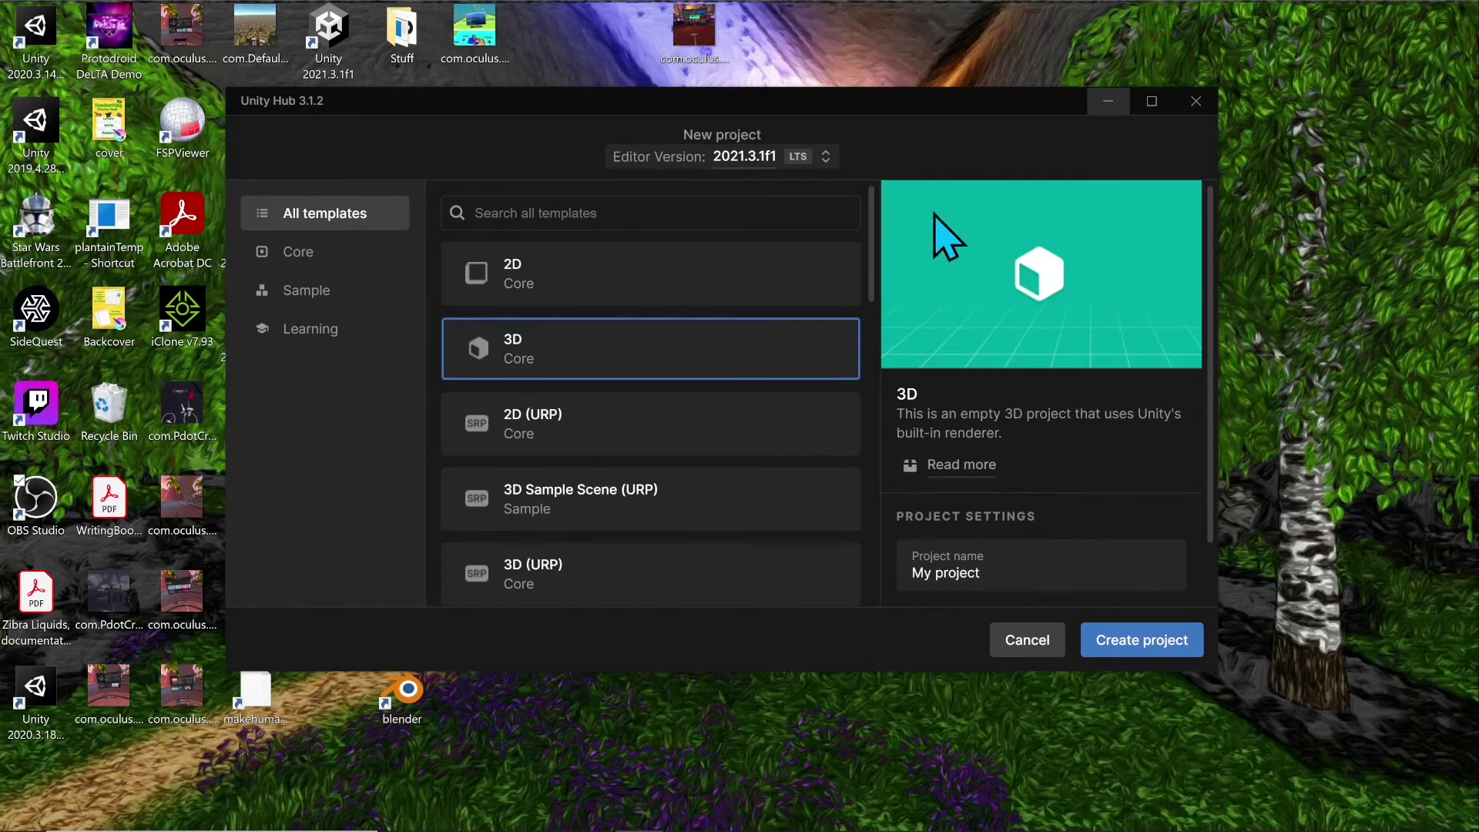
pyautogui.click(826, 156)
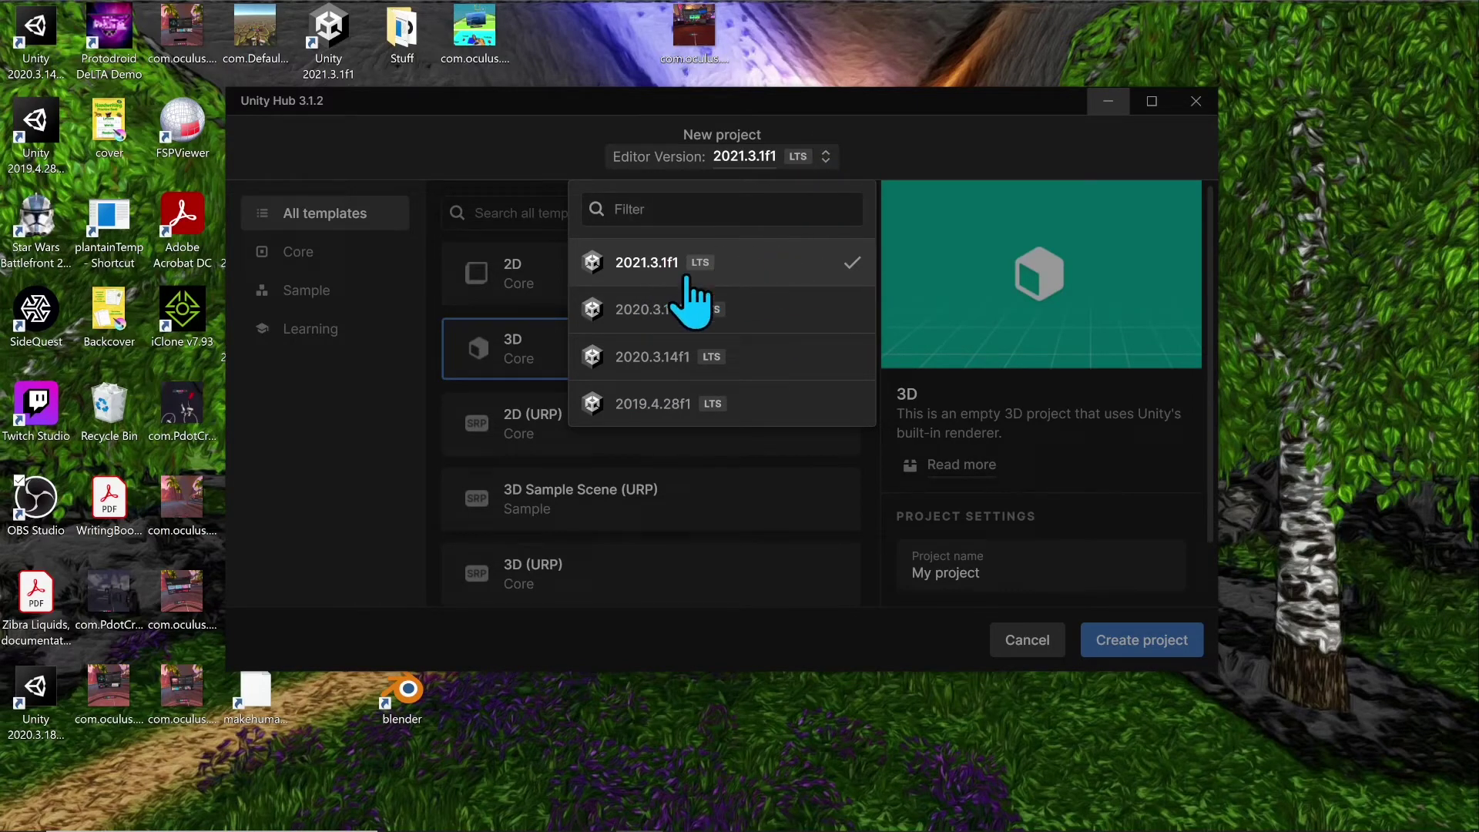
pyautogui.click(779, 266)
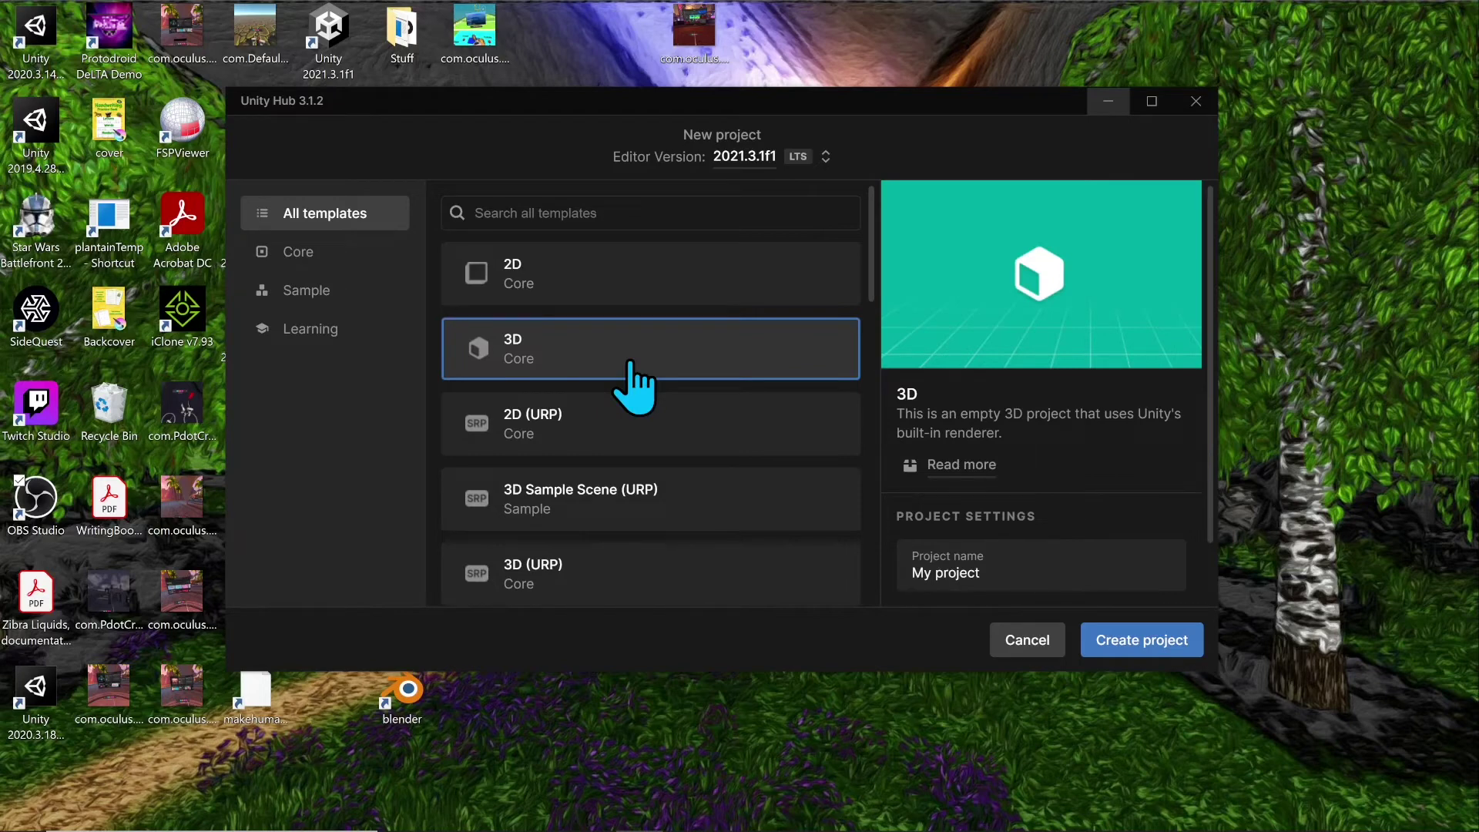
# - Select the 3D Sample Scene (URP) template in the New project template list
pyautogui.scroll(-3, 611, 463)
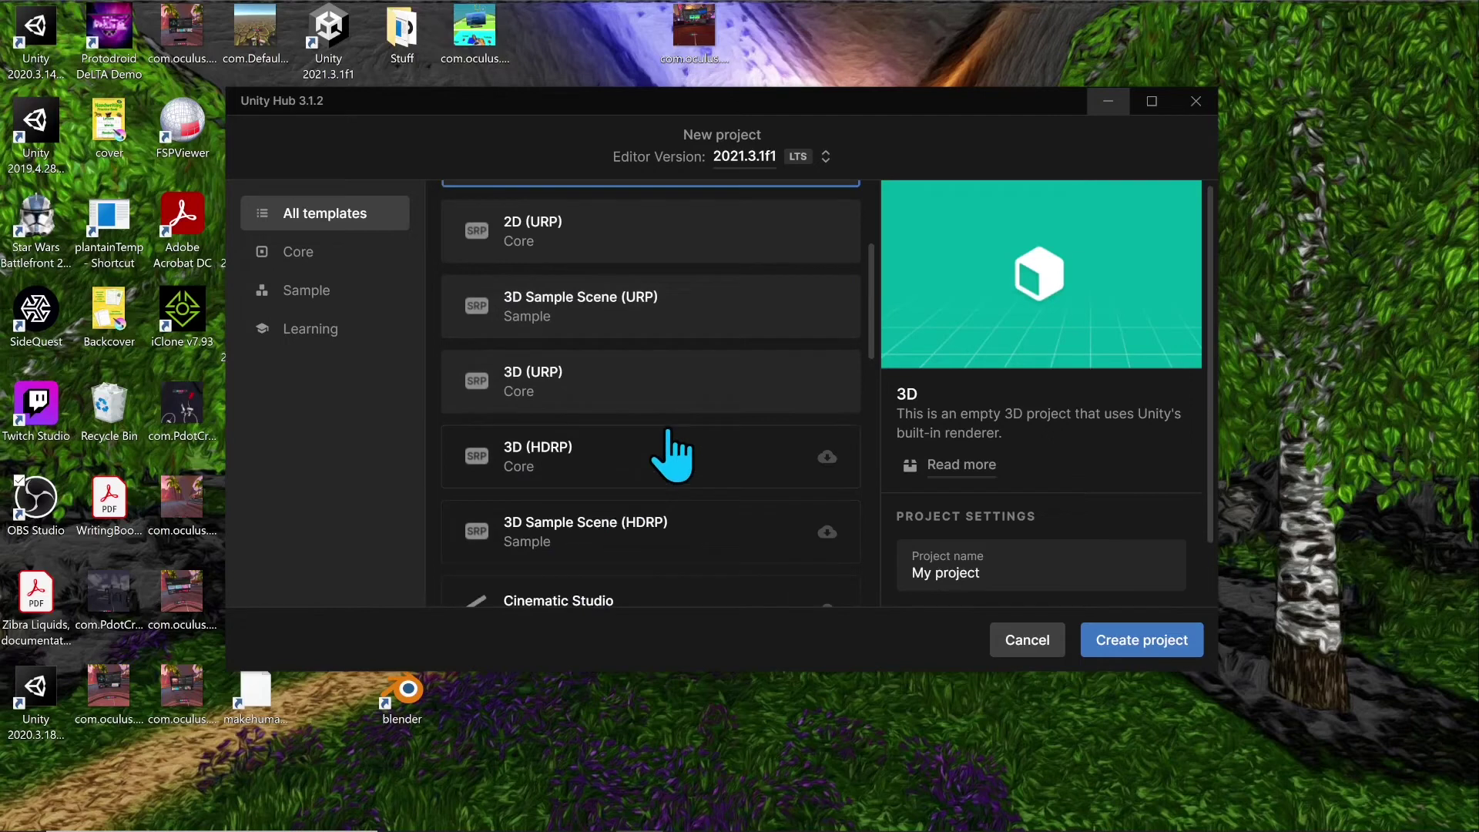
pyautogui.scroll(1, 625, 493)
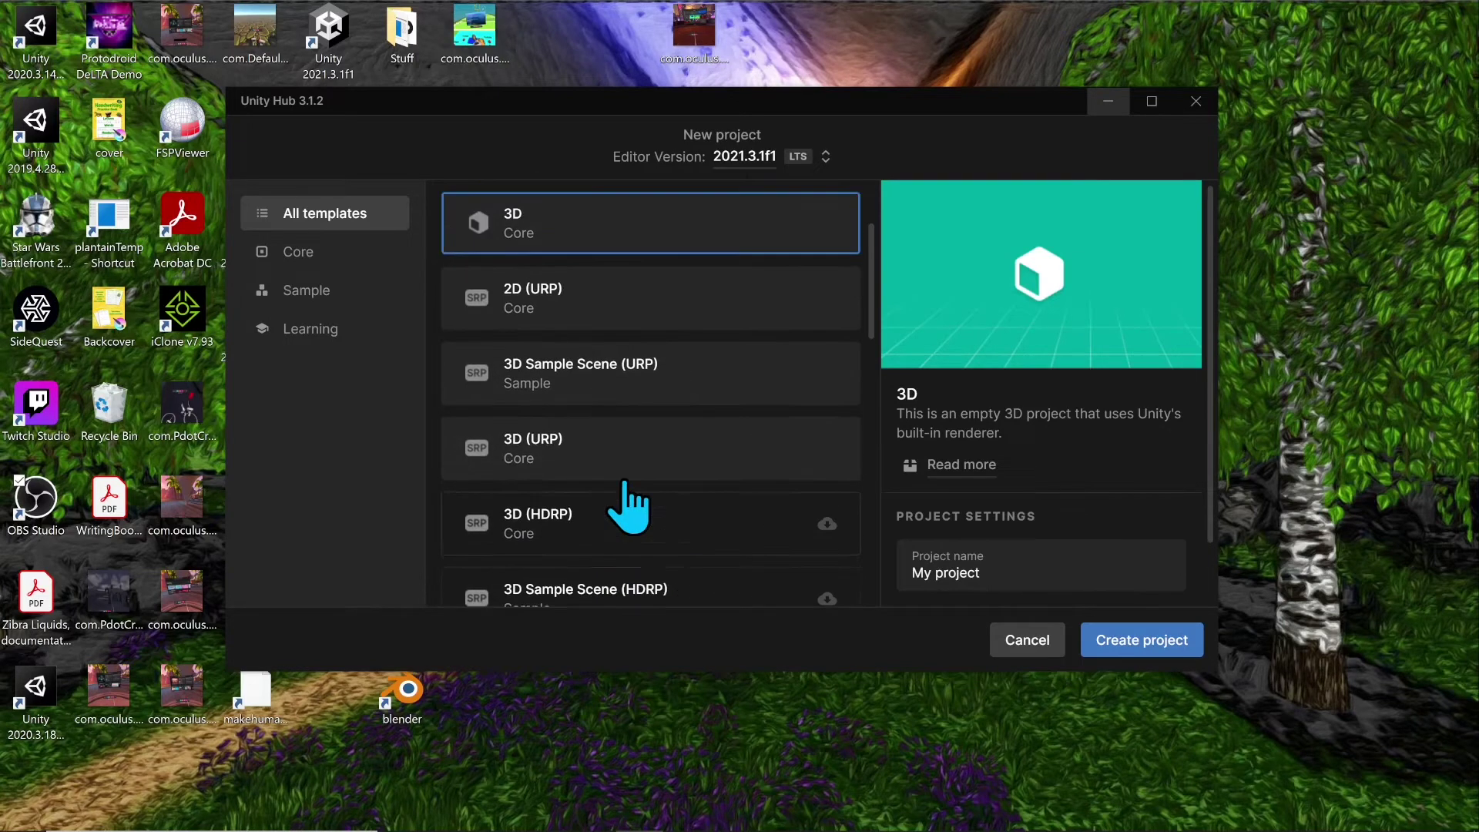
pyautogui.scroll(2, 628, 505)
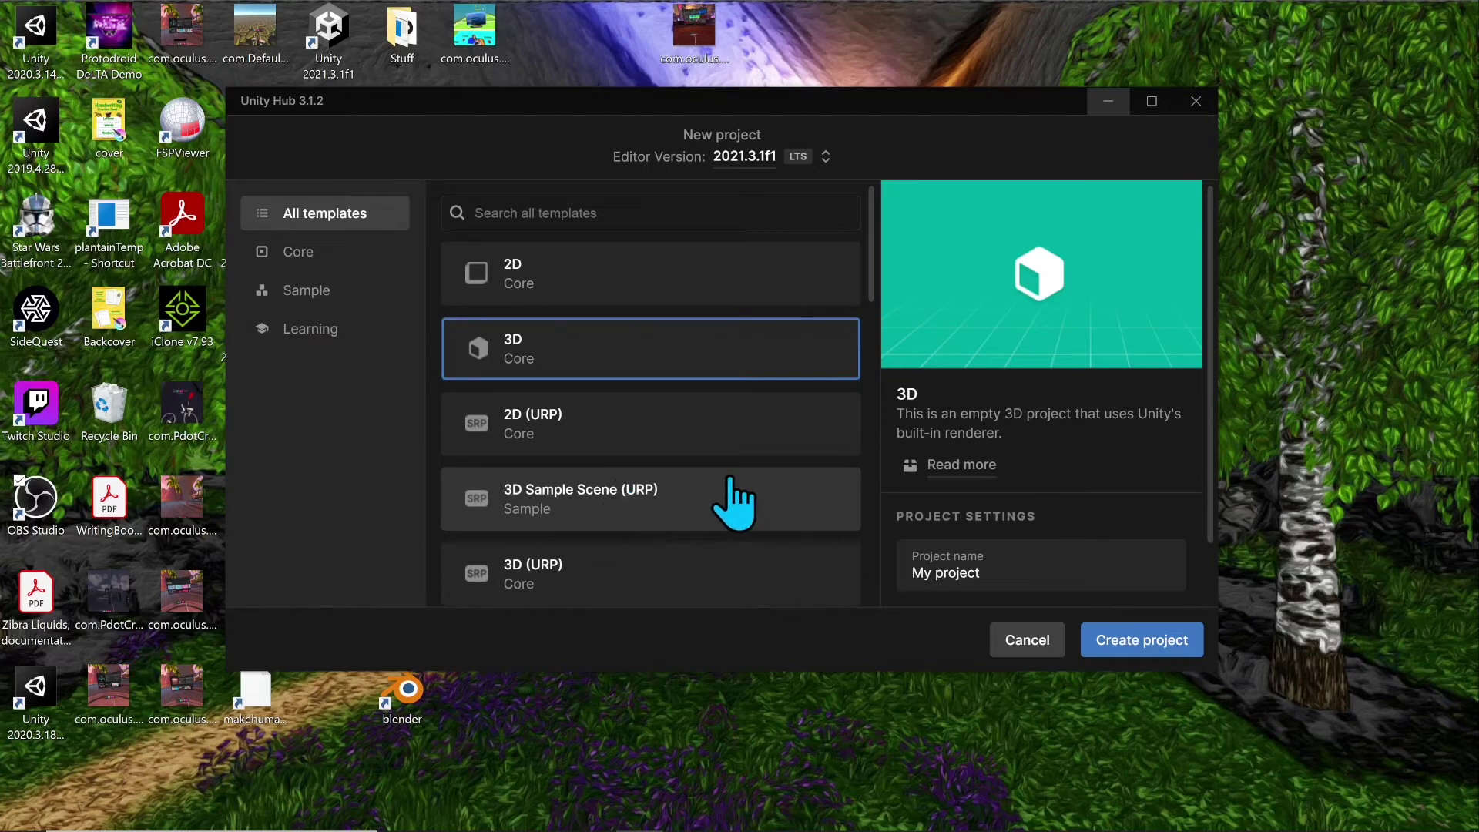
pyautogui.click(649, 508)
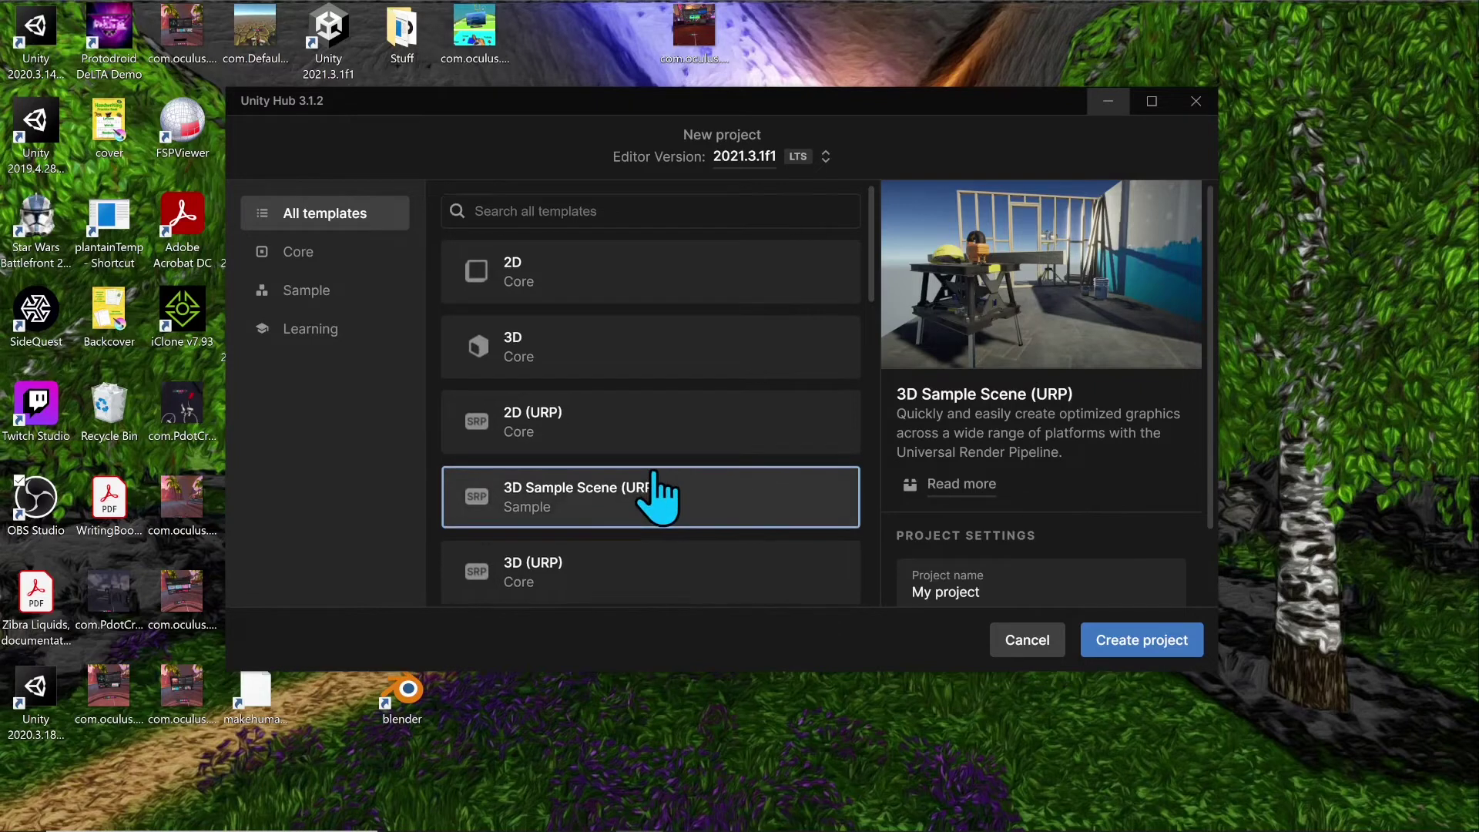
# - Preview the 3D (HDRP) template's description, then choose the Cinematic Studio sample template
pyautogui.scroll(-3, 640, 508)
pyautogui.click(603, 456)
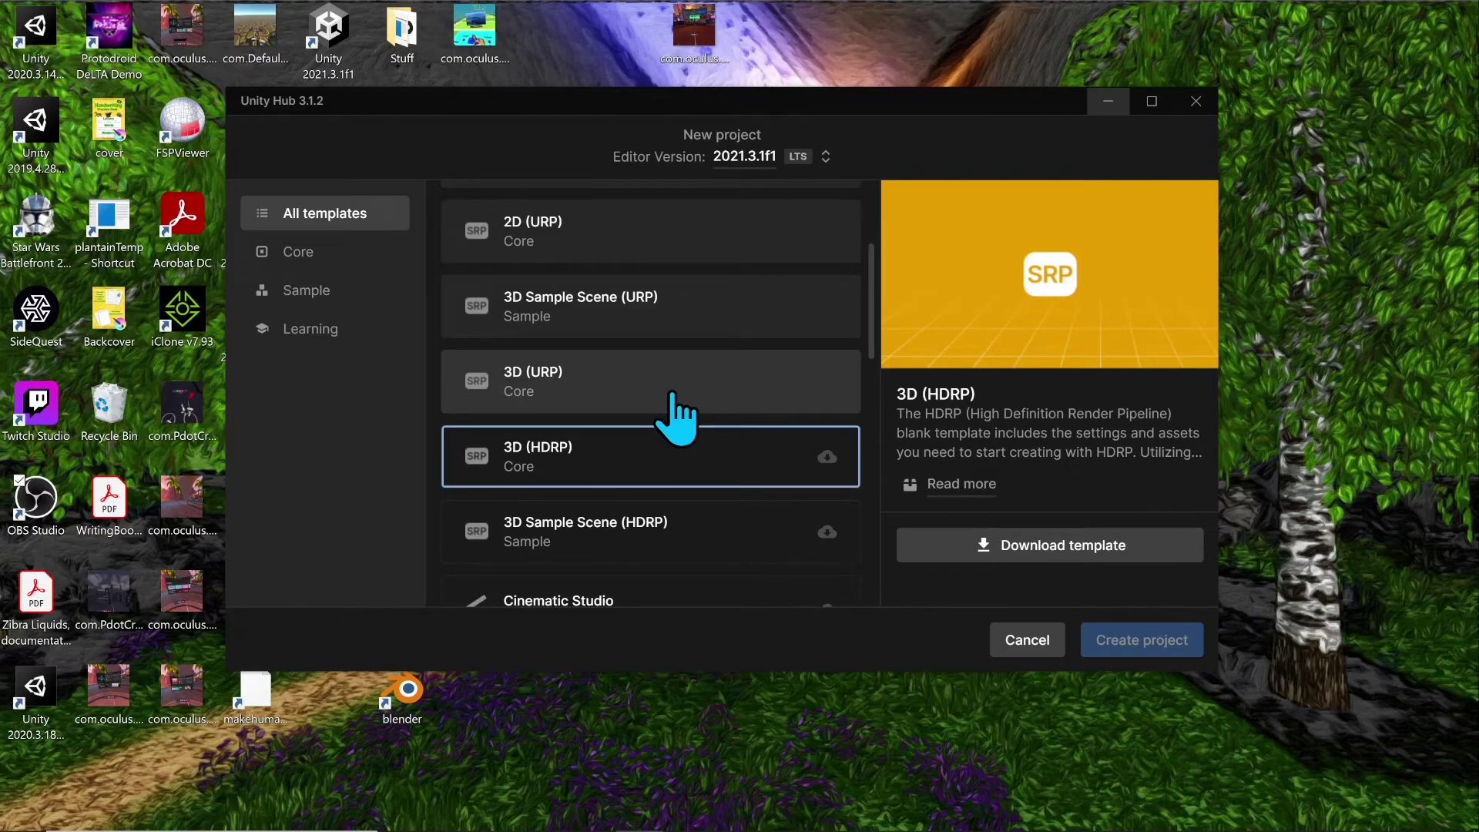
pyautogui.scroll(-3, 678, 431)
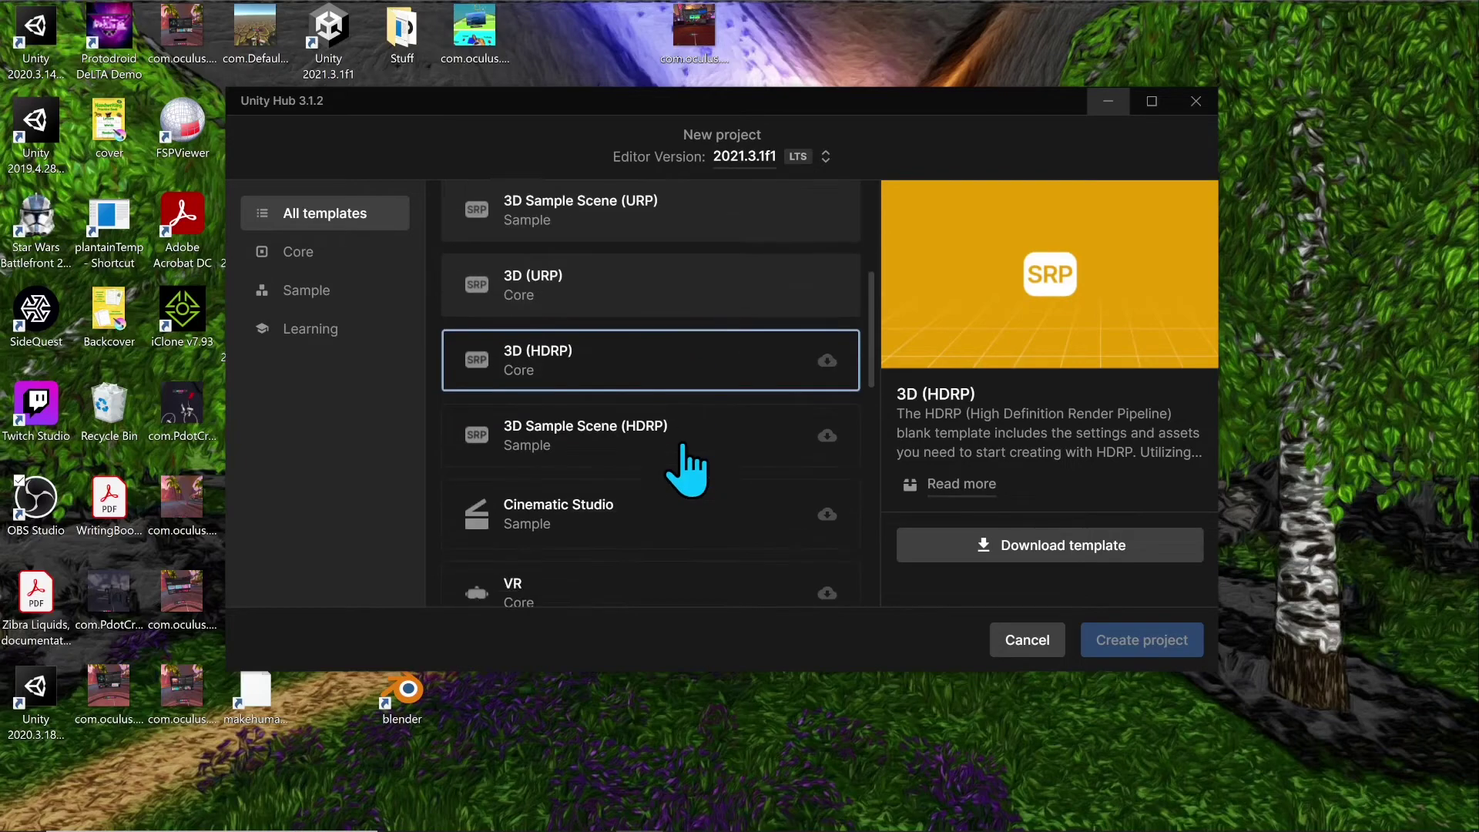
pyautogui.click(660, 423)
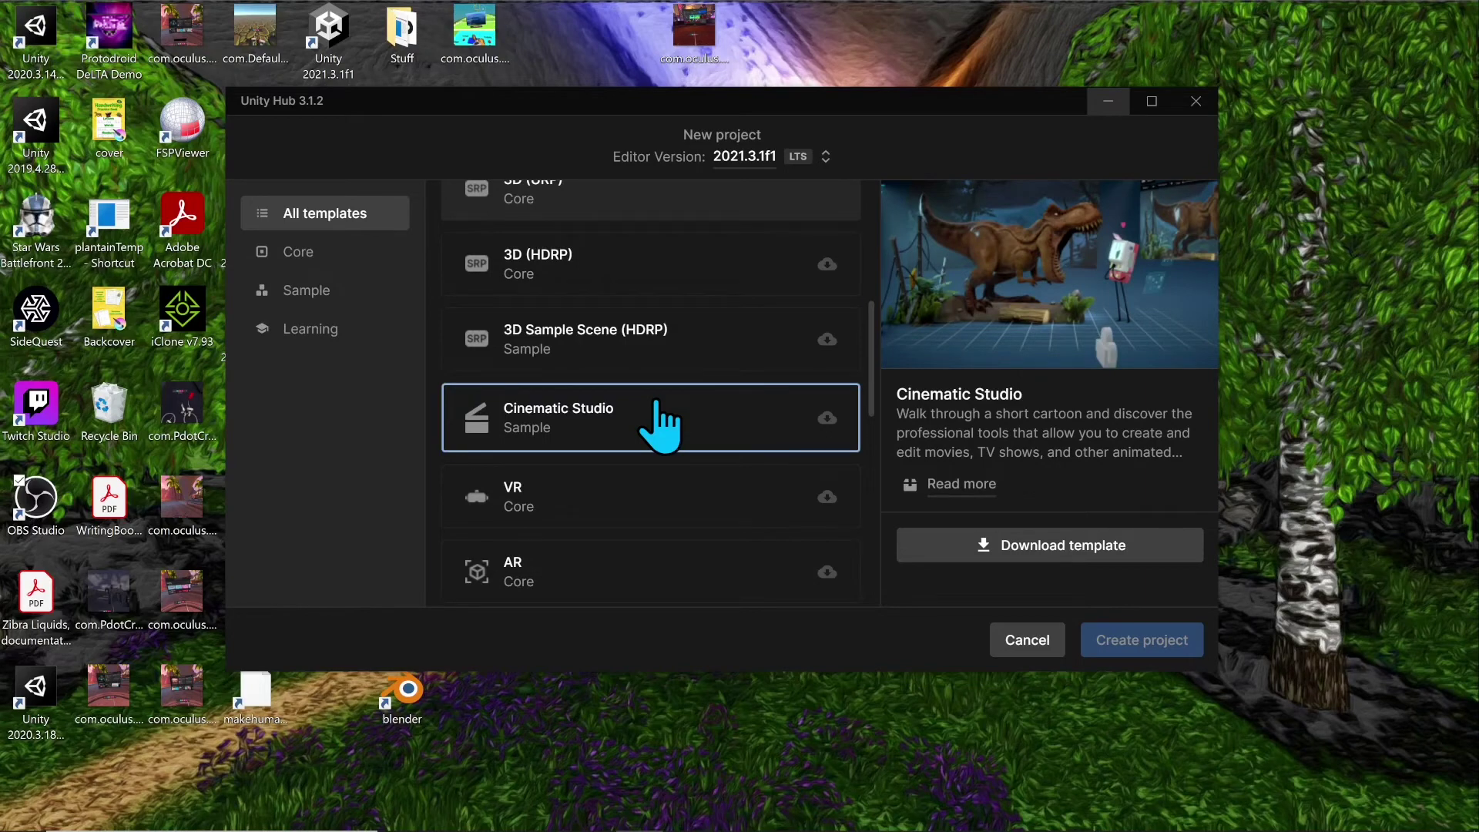
# - Select the VR Core template to read its Virtual Reality quickstart description, then scroll the remaining templates
pyautogui.scroll(-2, 639, 439)
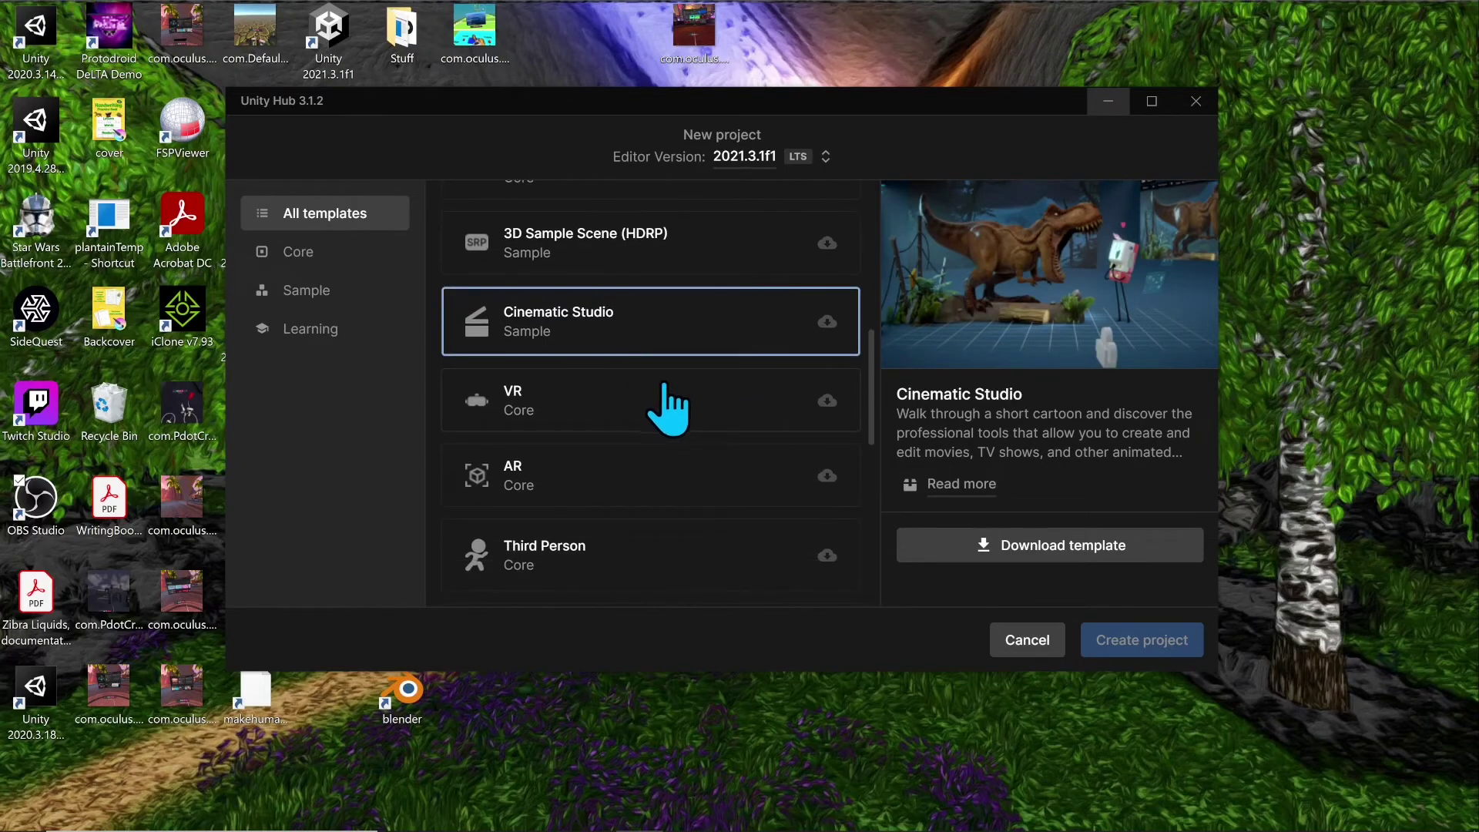
pyautogui.click(669, 409)
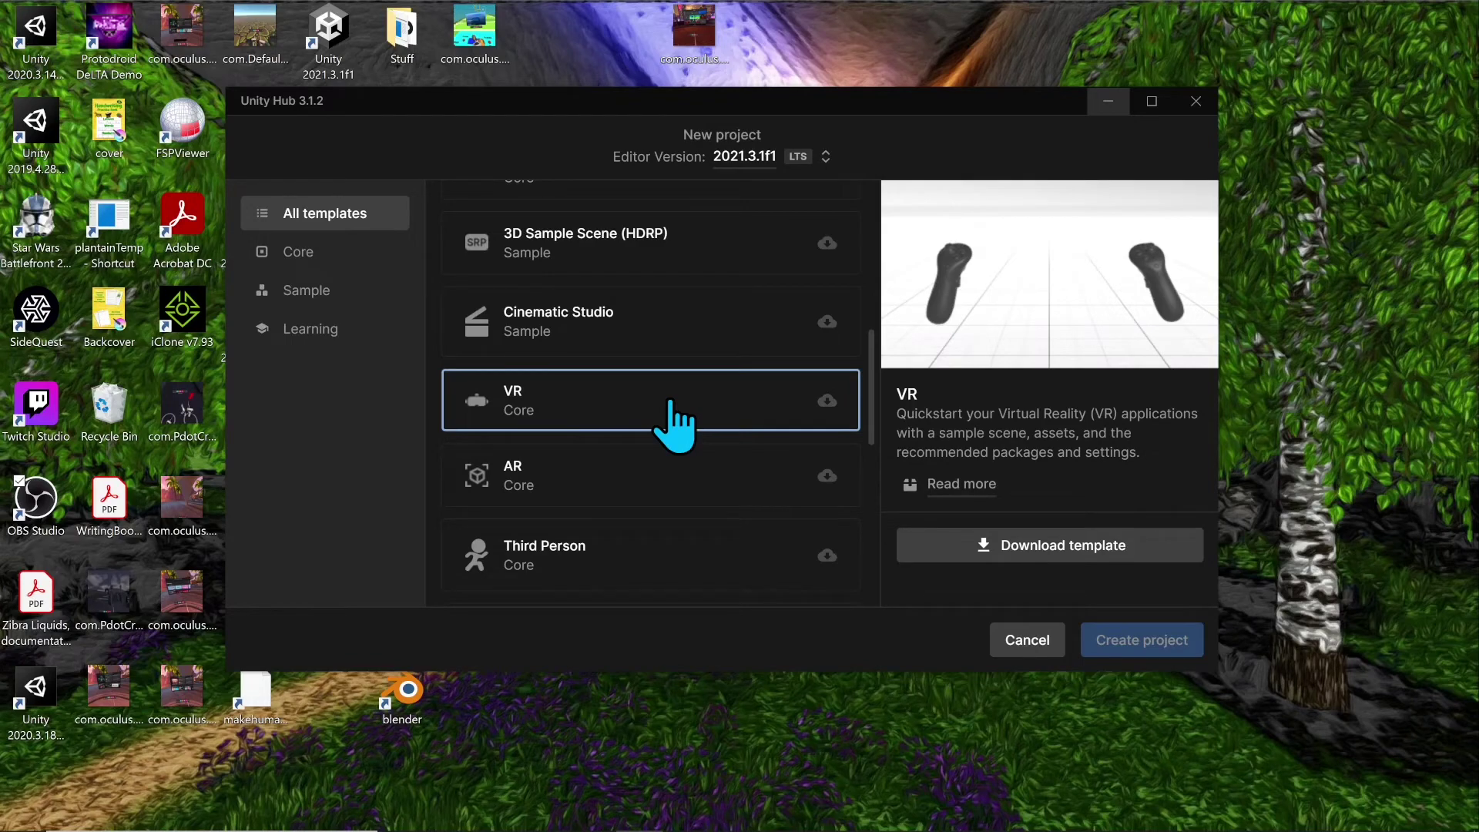
pyautogui.scroll(4, 600, 404)
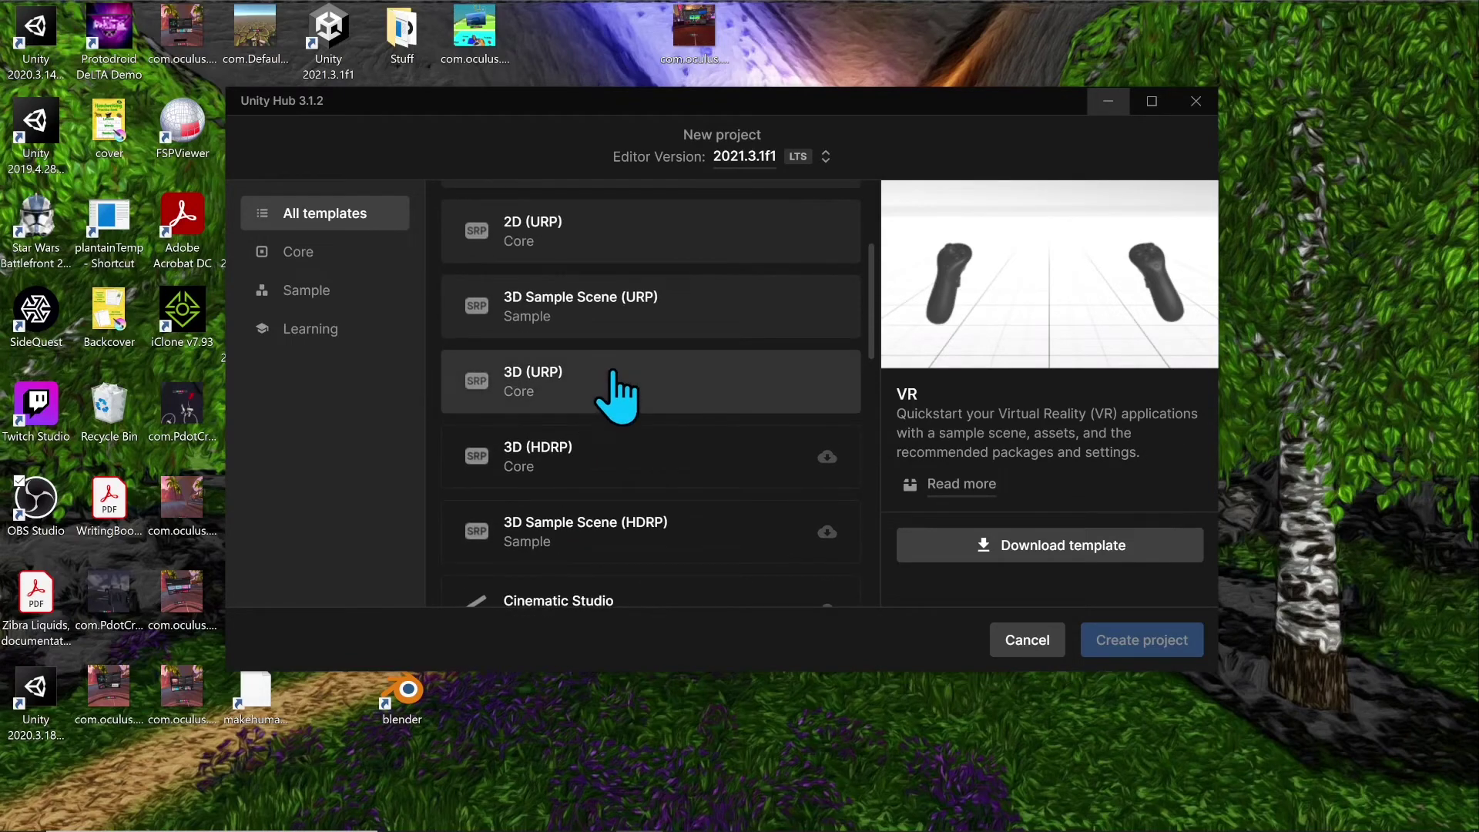
pyautogui.scroll(-1, 609, 416)
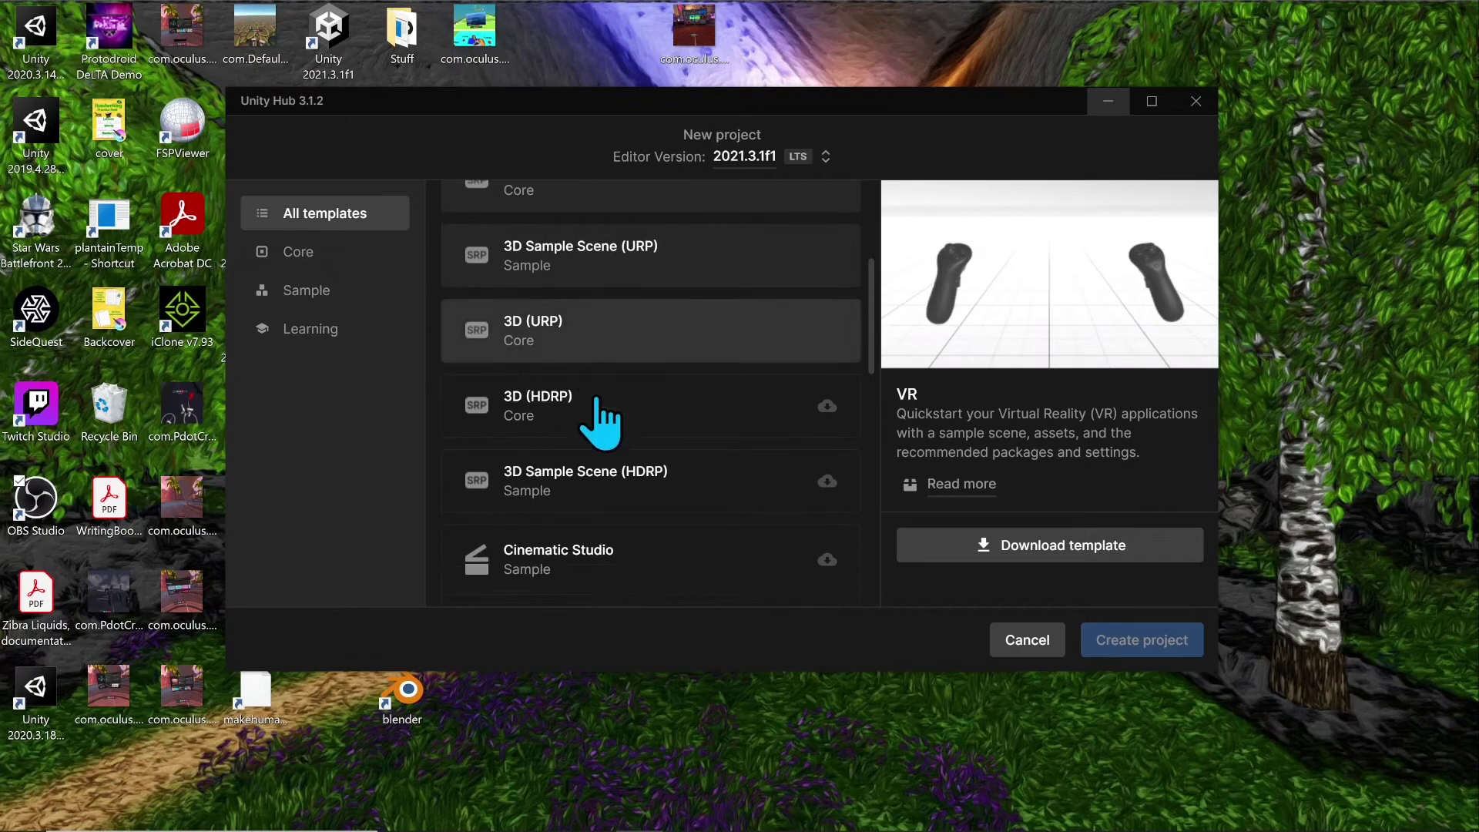
pyautogui.scroll(-3, 601, 420)
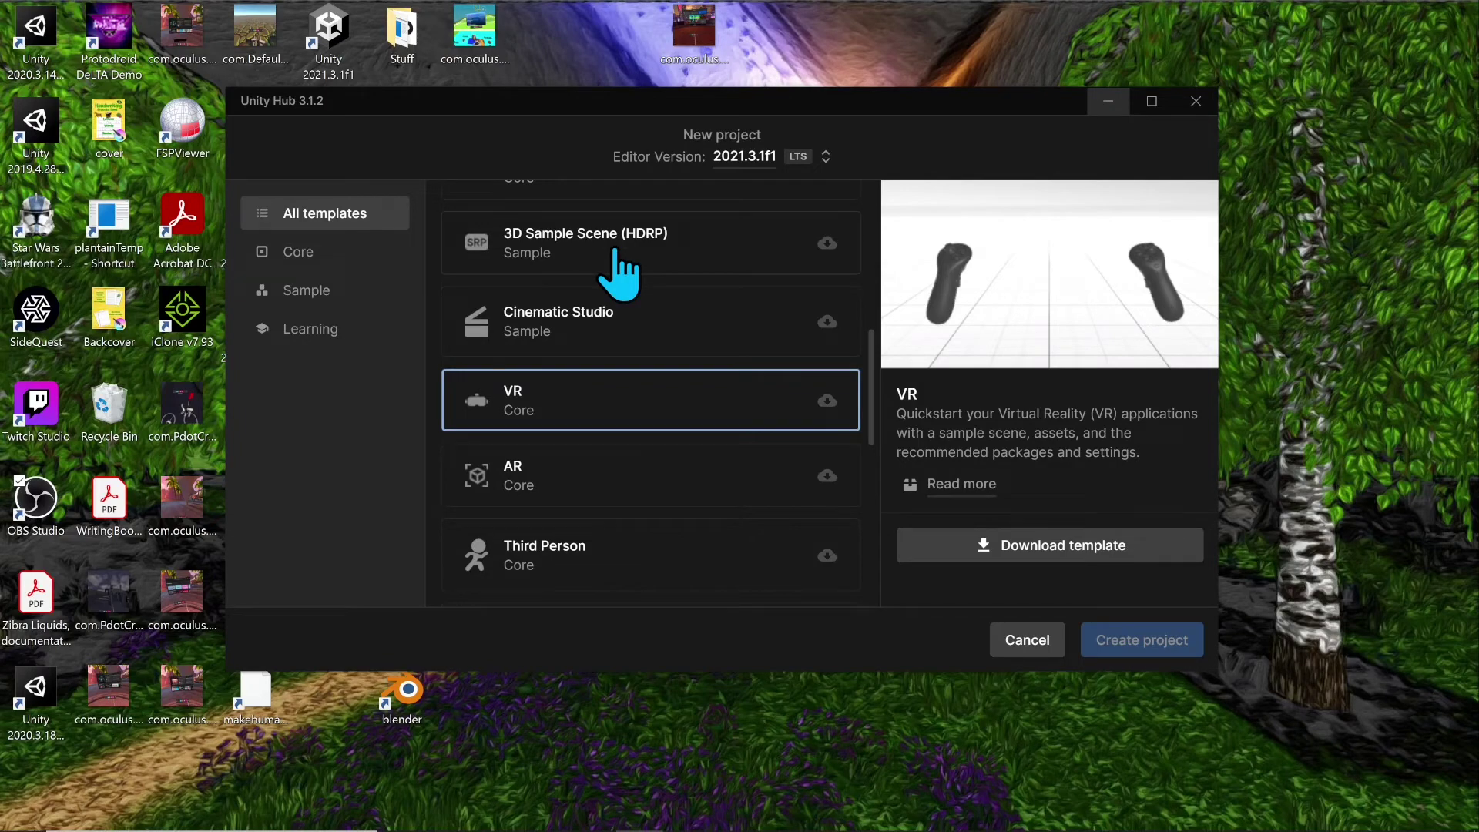
pyautogui.scroll(3, 608, 393)
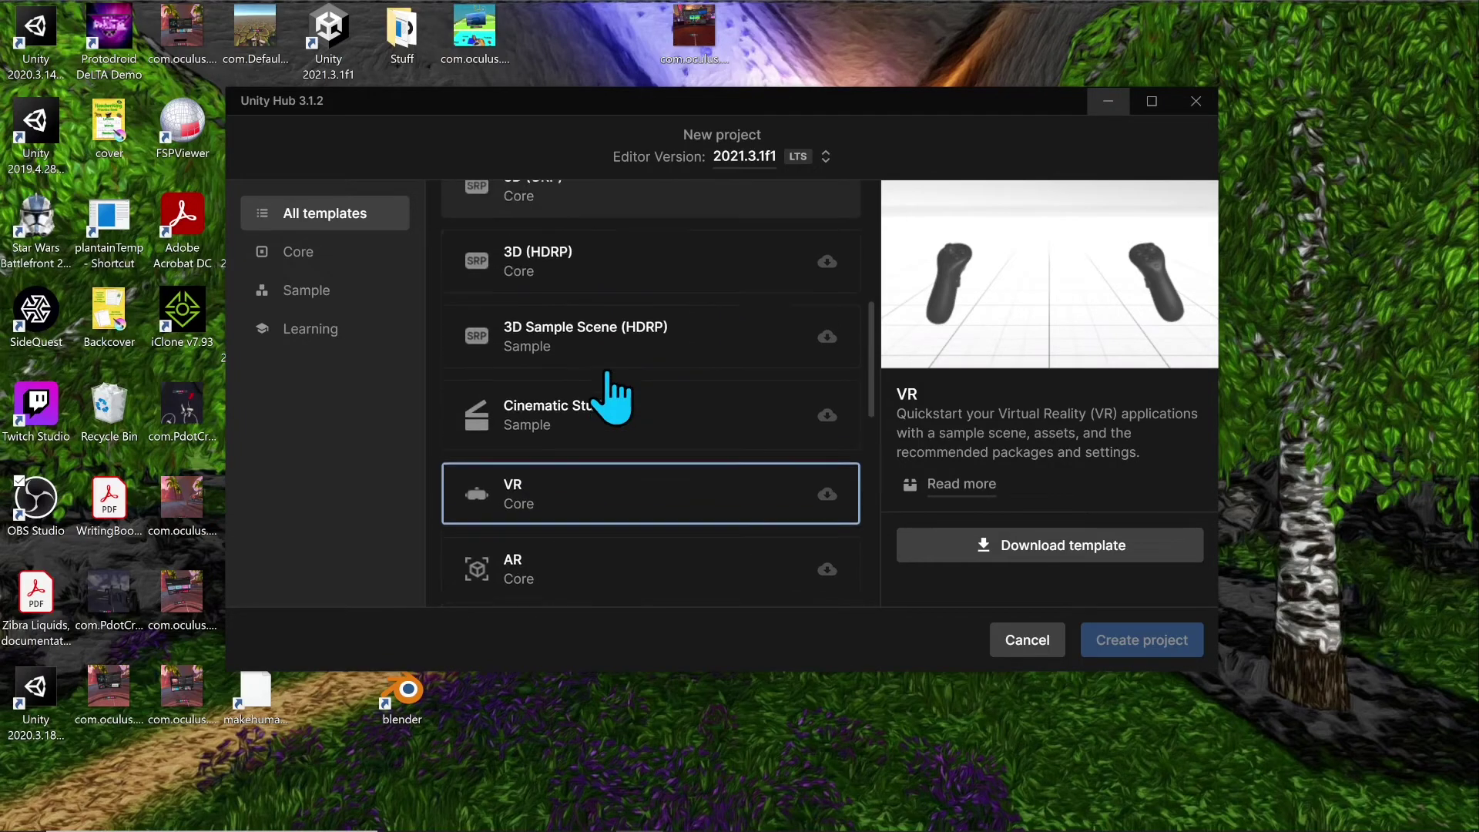
pyautogui.scroll(2, 616, 323)
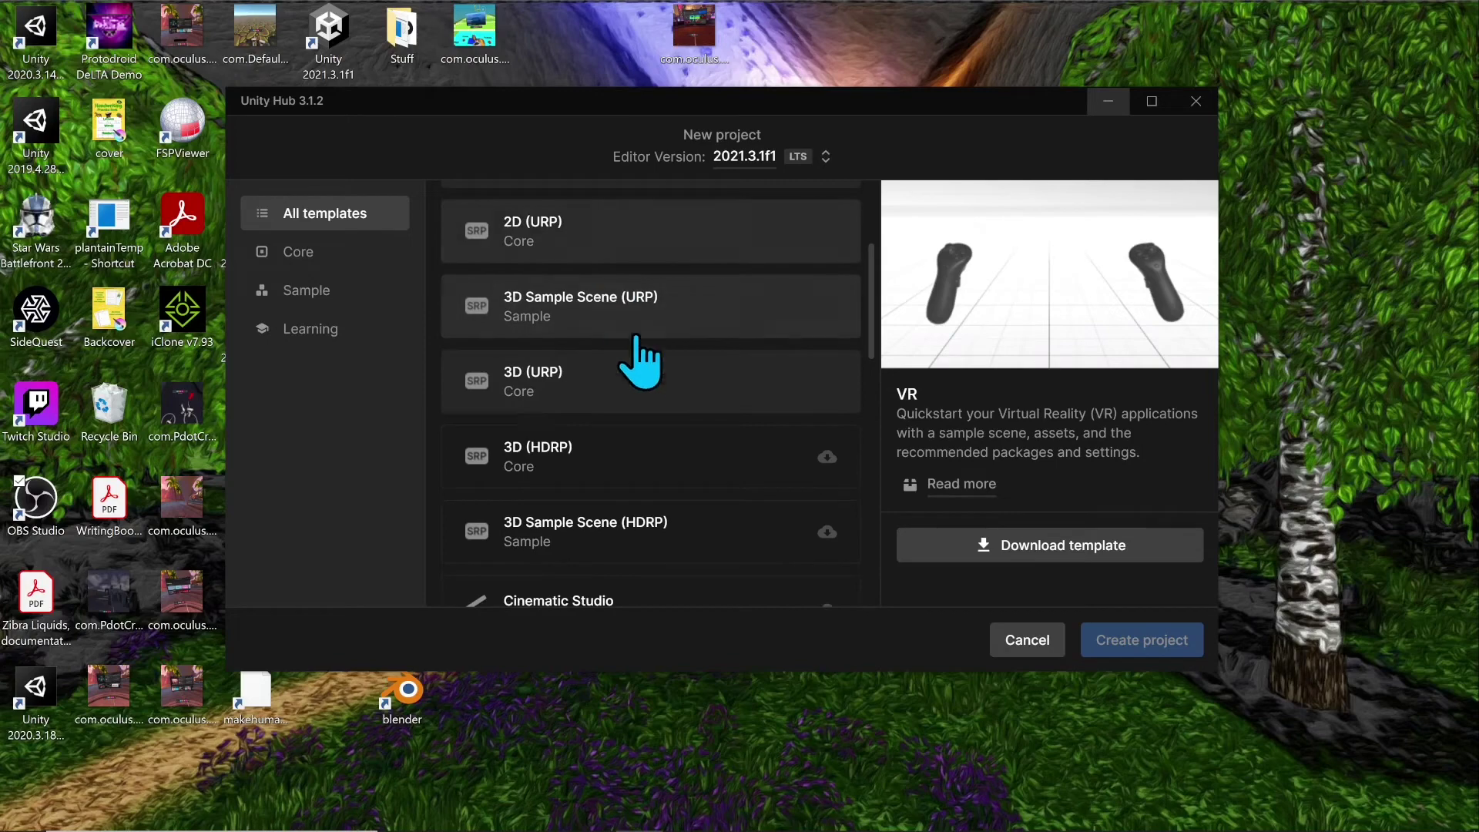
pyautogui.scroll(-2, 643, 385)
pyautogui.scroll(-3, 651, 439)
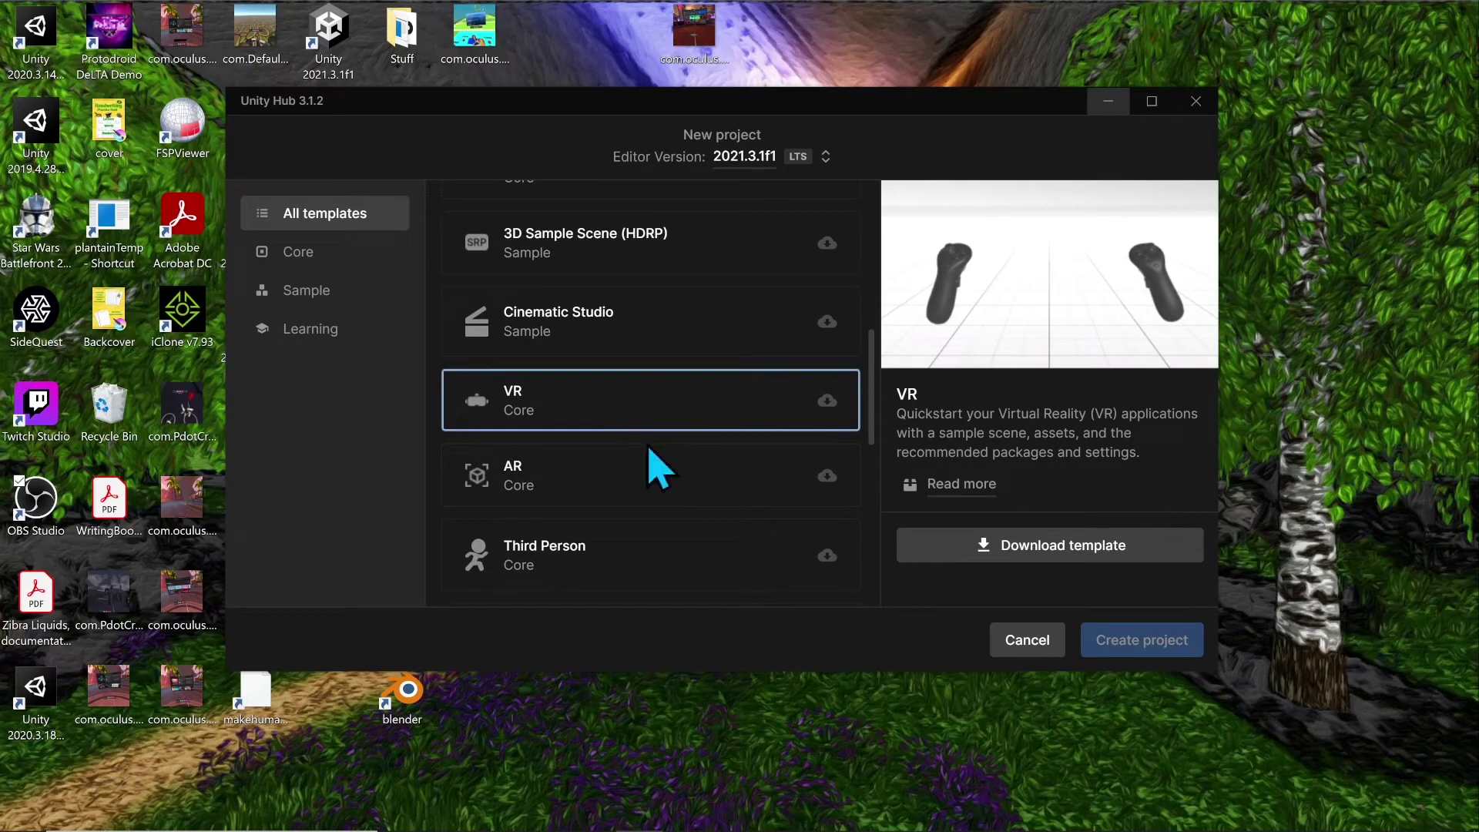
pyautogui.scroll(-1, 539, 377)
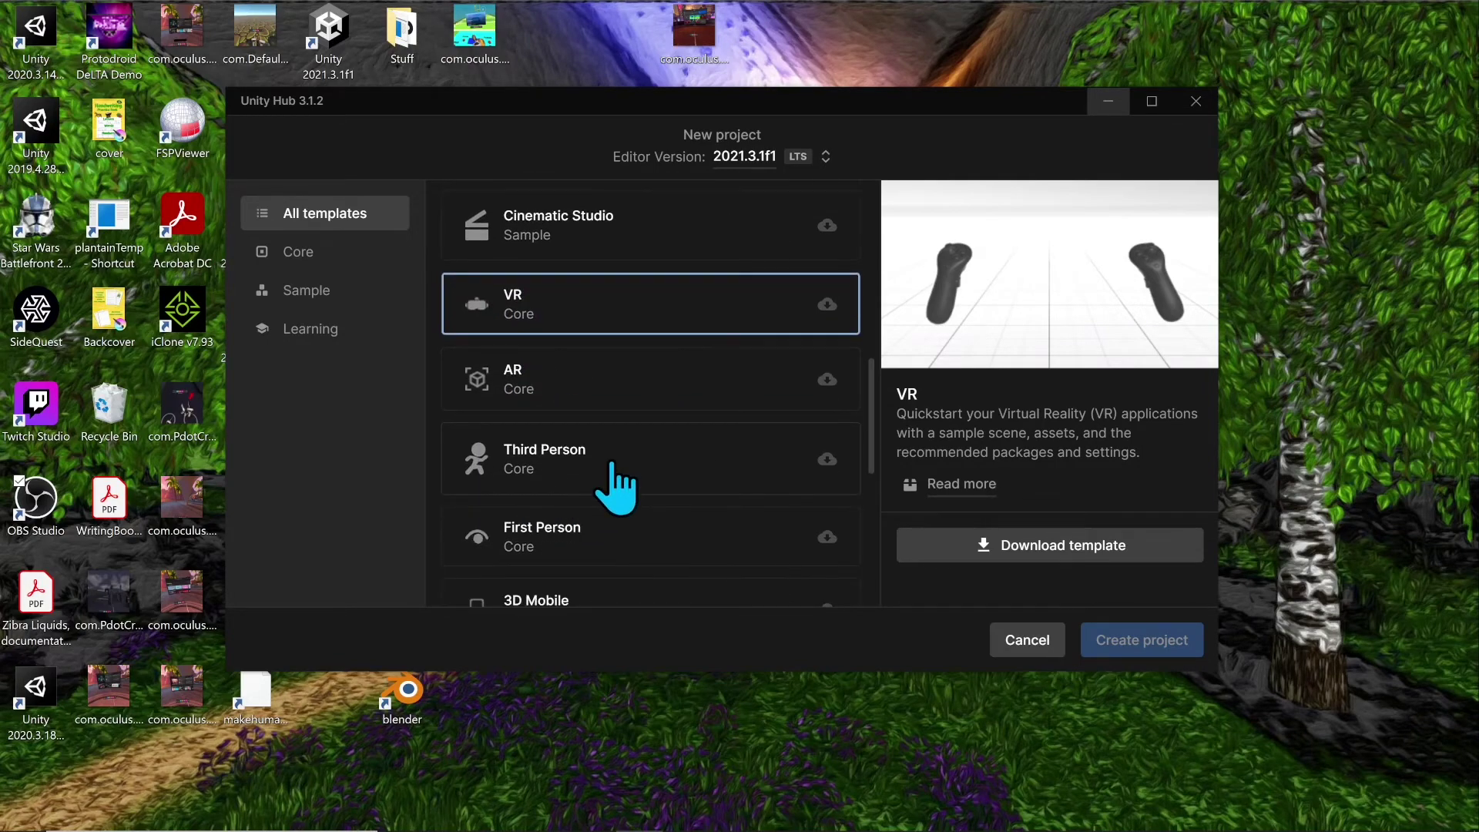
pyautogui.scroll(-1, 609, 504)
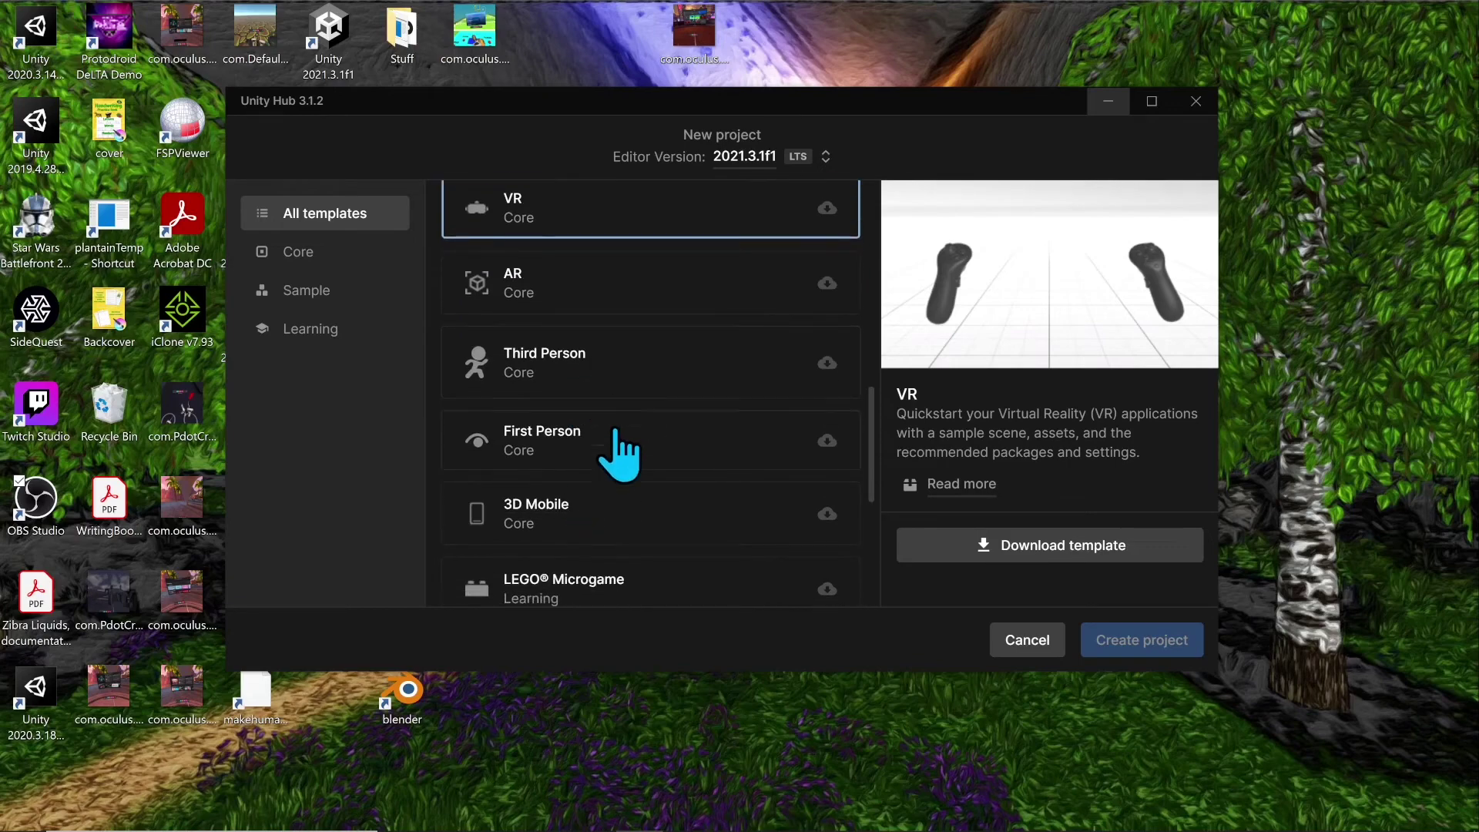
pyautogui.scroll(-3, 612, 463)
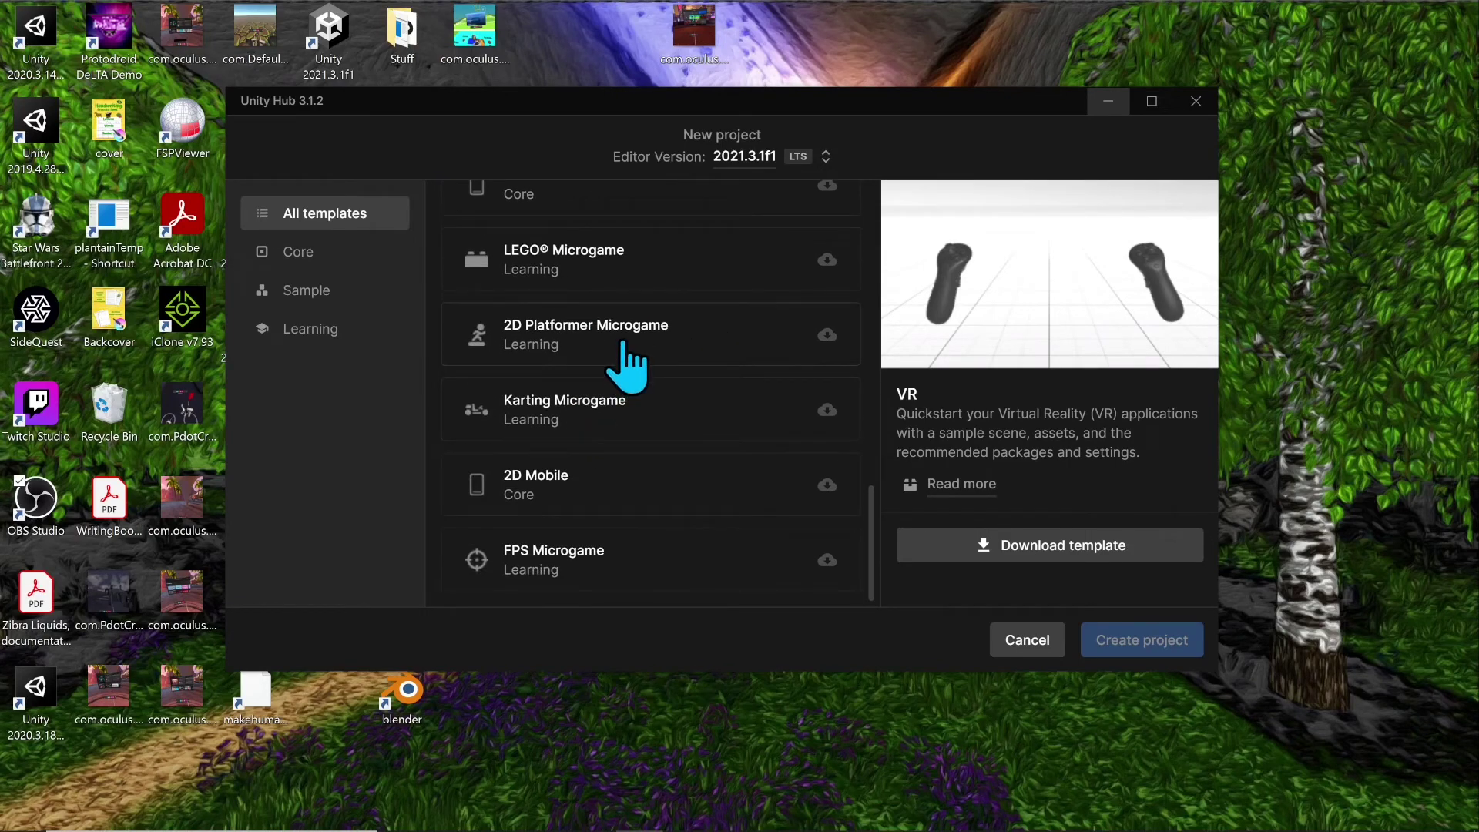
# - Preview the 2D Platformer Microgame template in the New project window
pyautogui.click(621, 348)
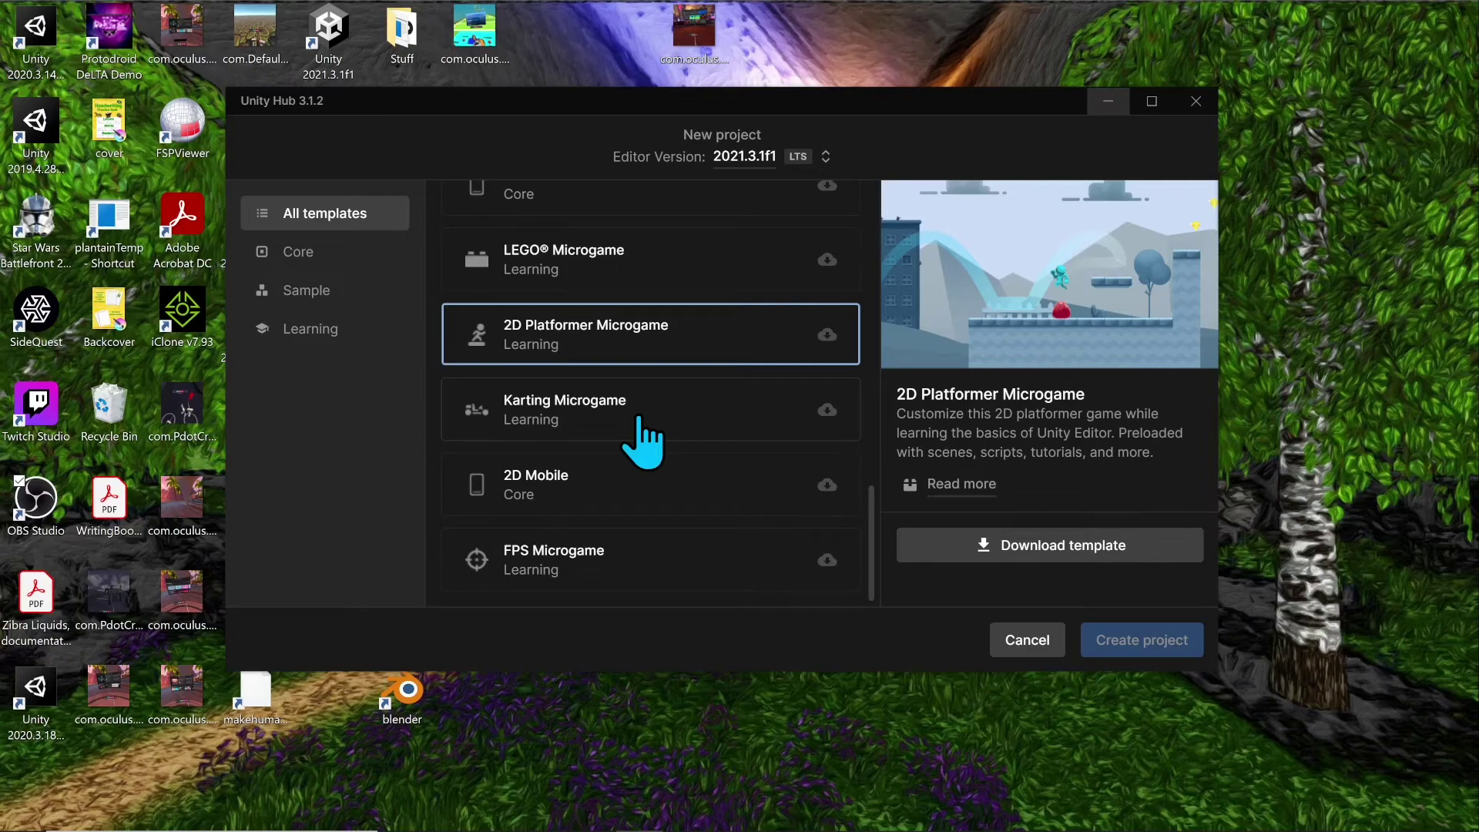
pyautogui.scroll(1, 659, 496)
pyautogui.scroll(-1, 662, 493)
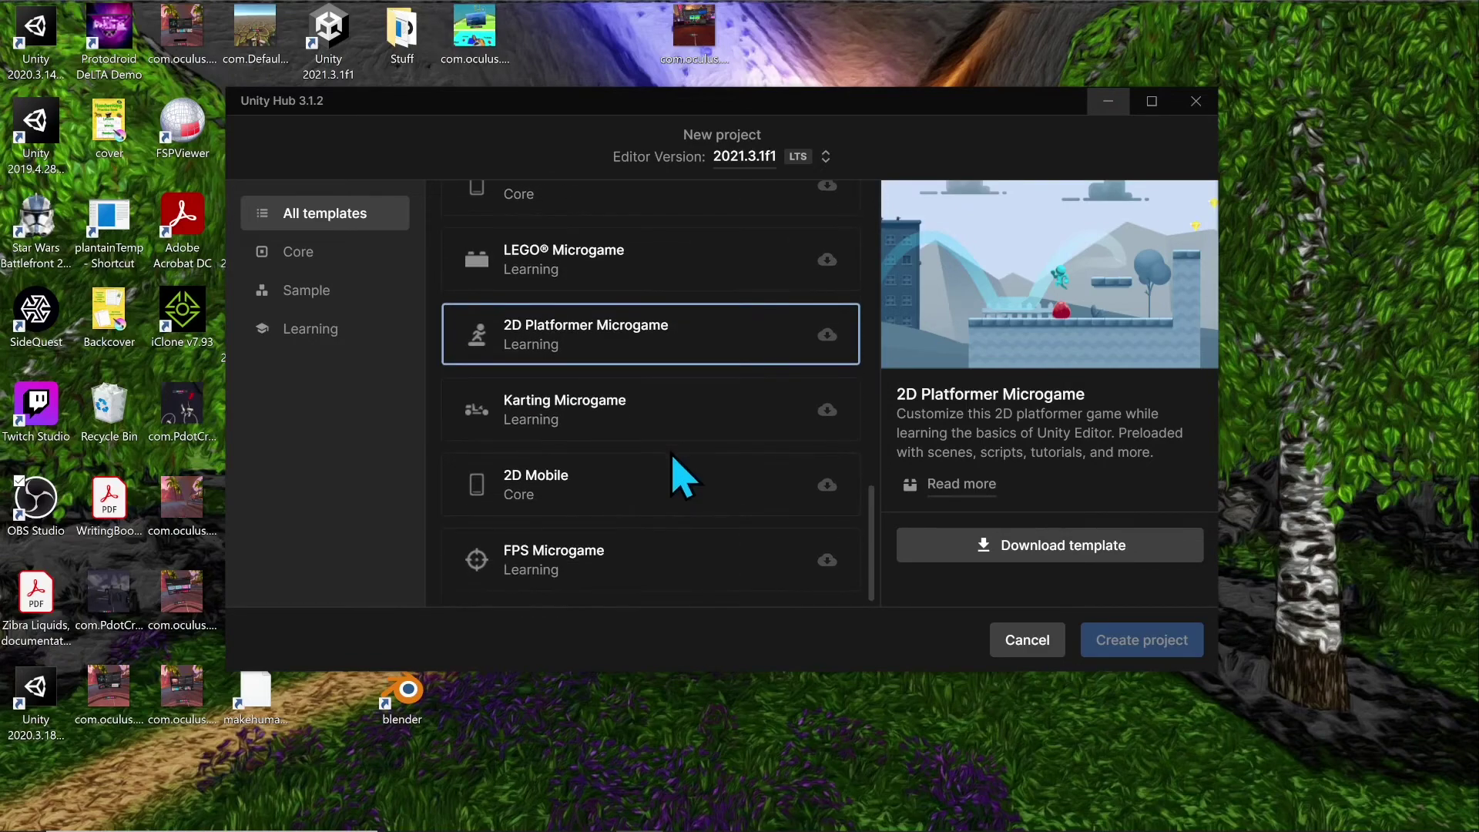
pyautogui.scroll(5, 674, 481)
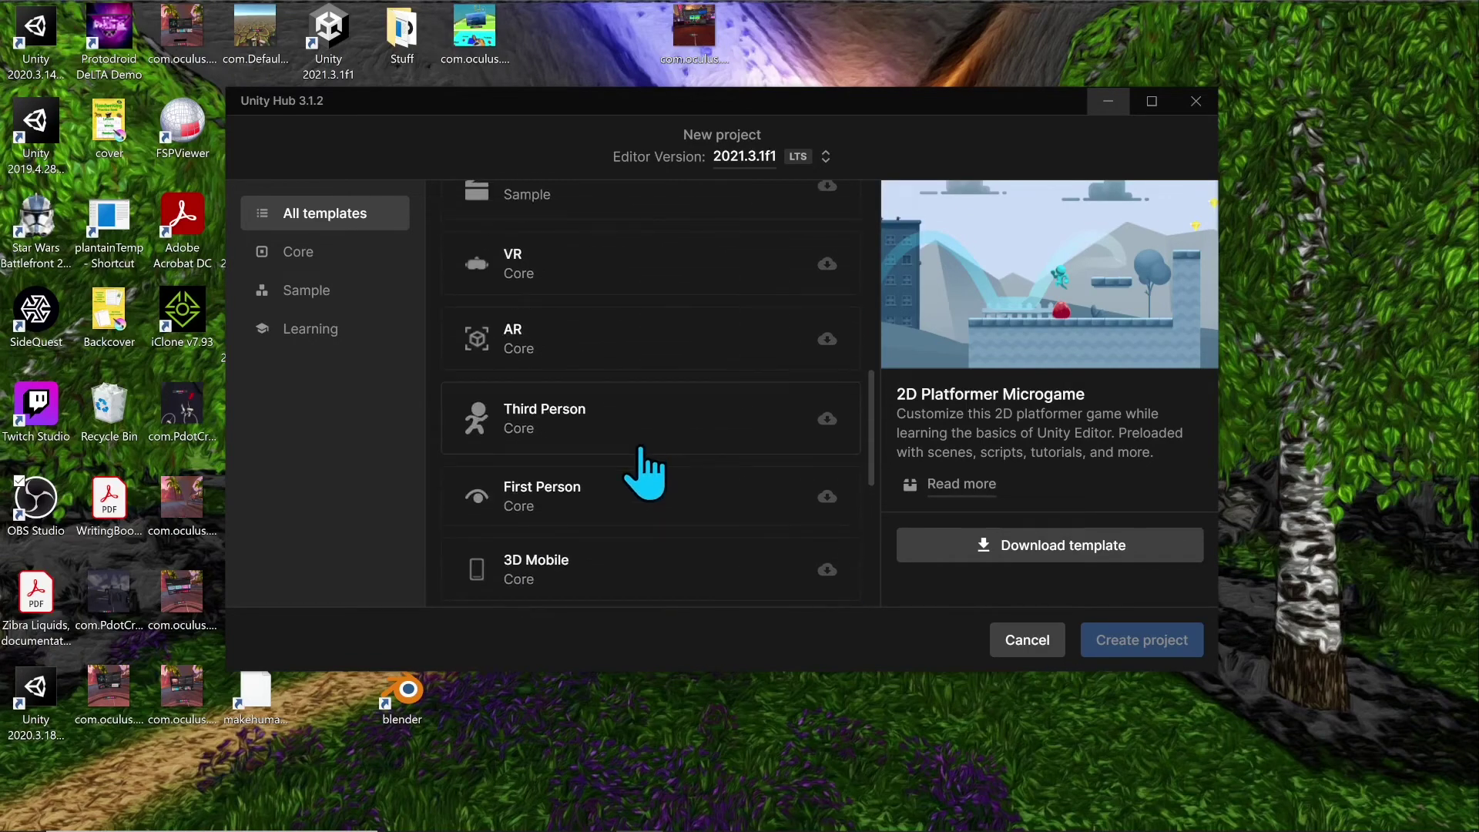
# - Select the 3D Sample Scene (URP) template, then the 3D (URP) Core template
pyautogui.scroll(5, 644, 472)
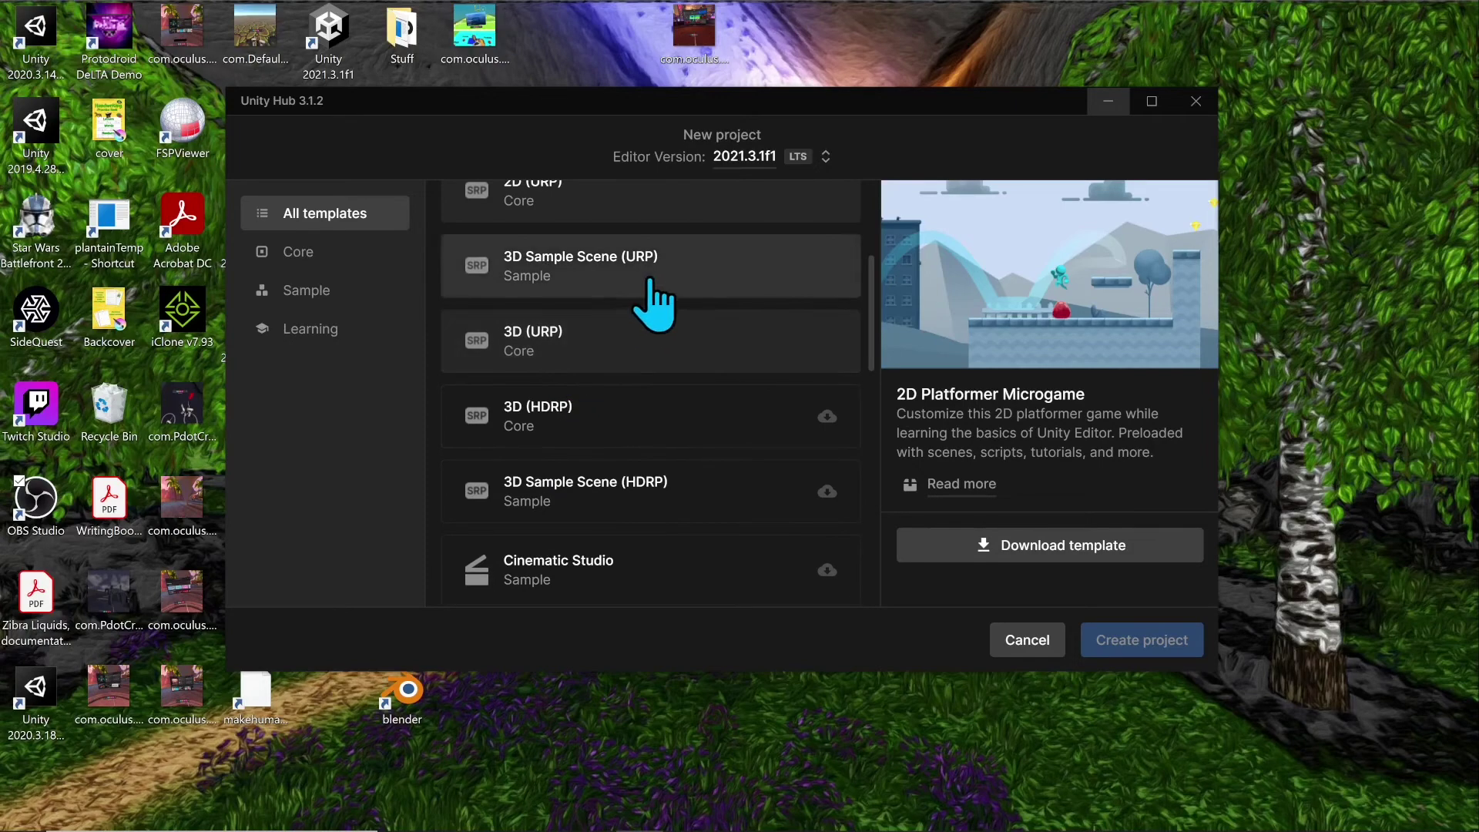
pyautogui.click(653, 284)
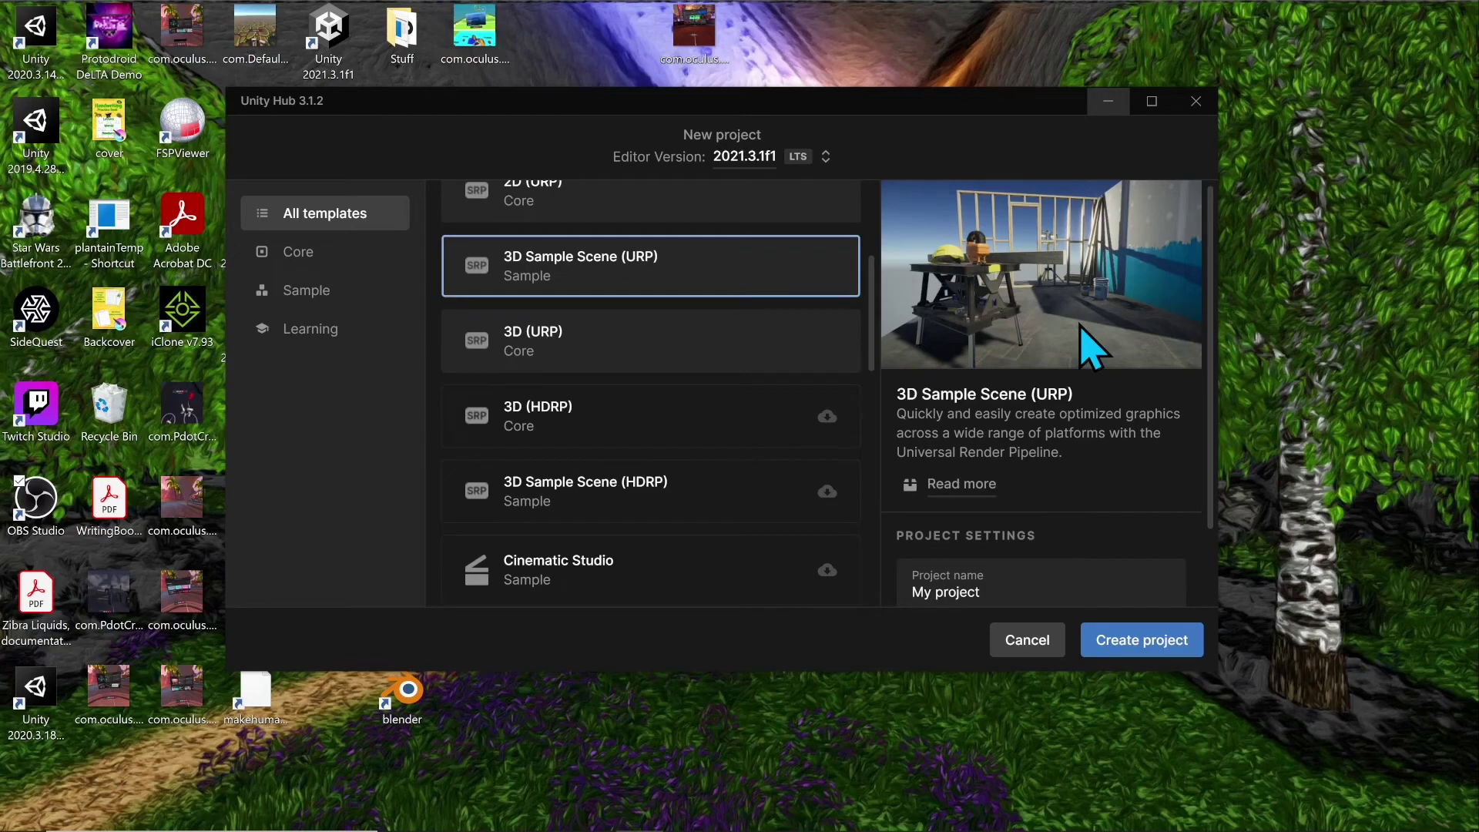
pyautogui.click(663, 356)
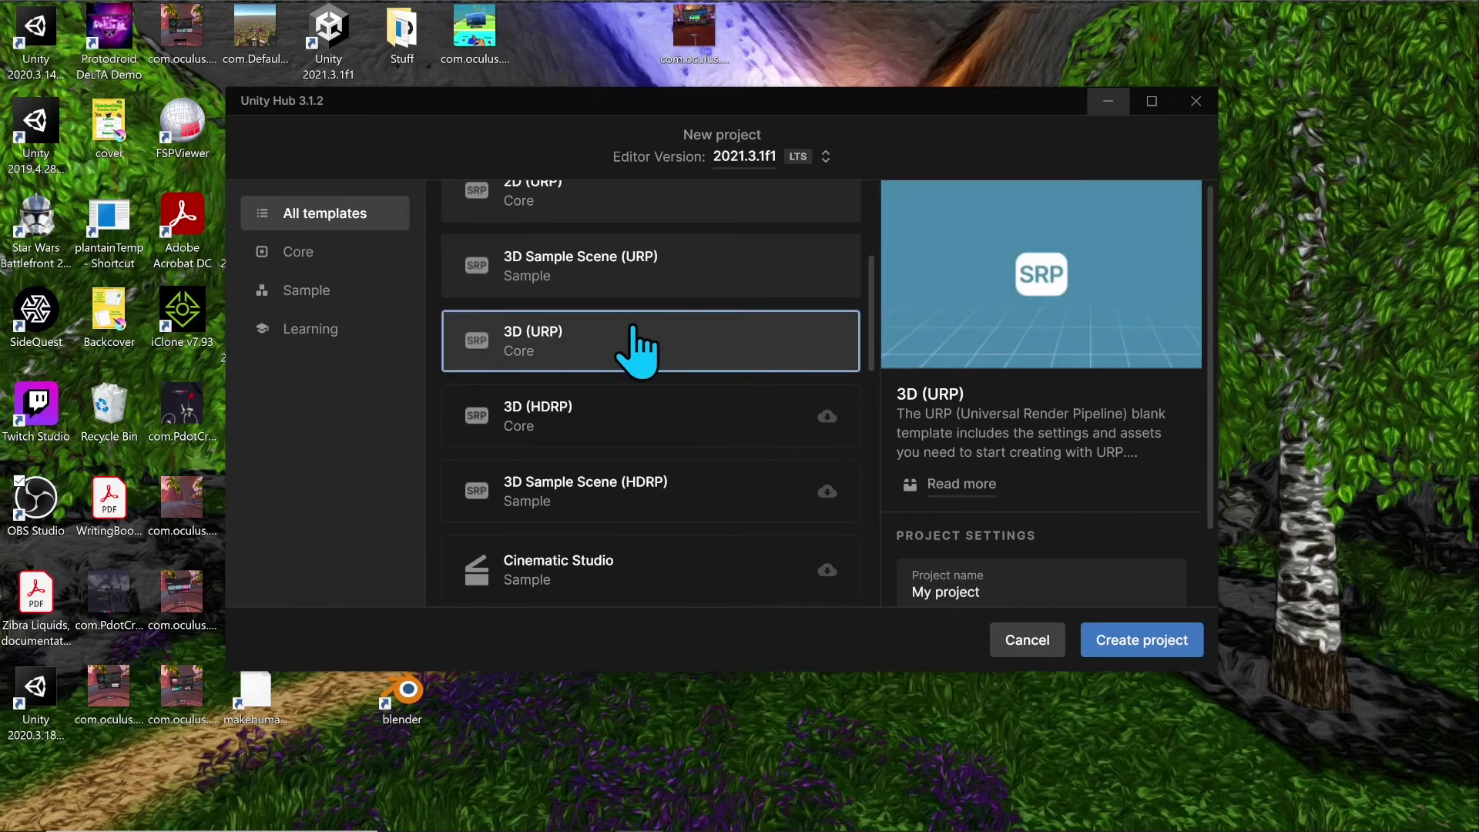
# - Reselect the 3D Sample Scene (URP) template and scroll to its Project settings
pyautogui.click(677, 274)
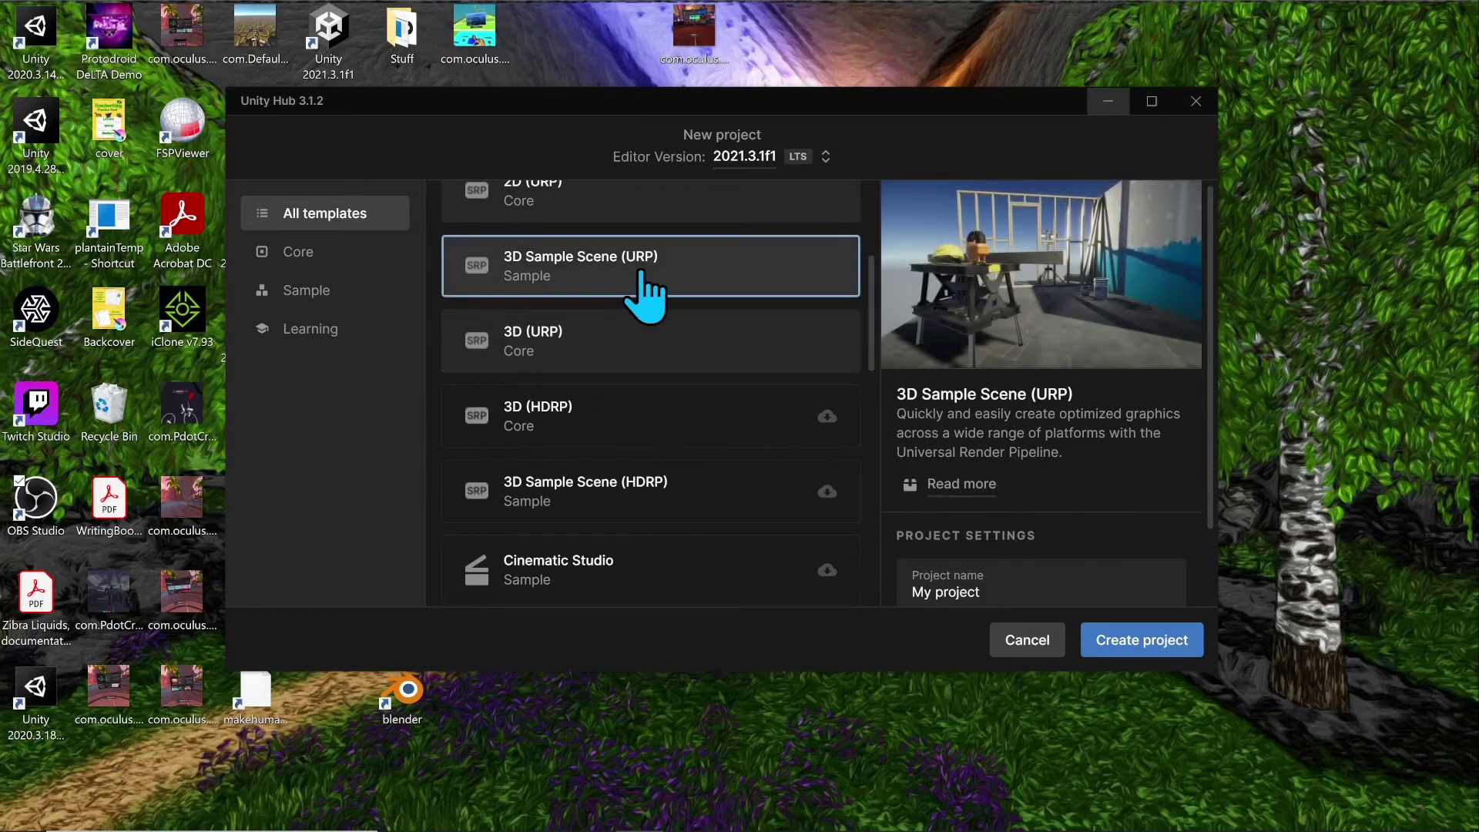
pyautogui.scroll(1, 650, 291)
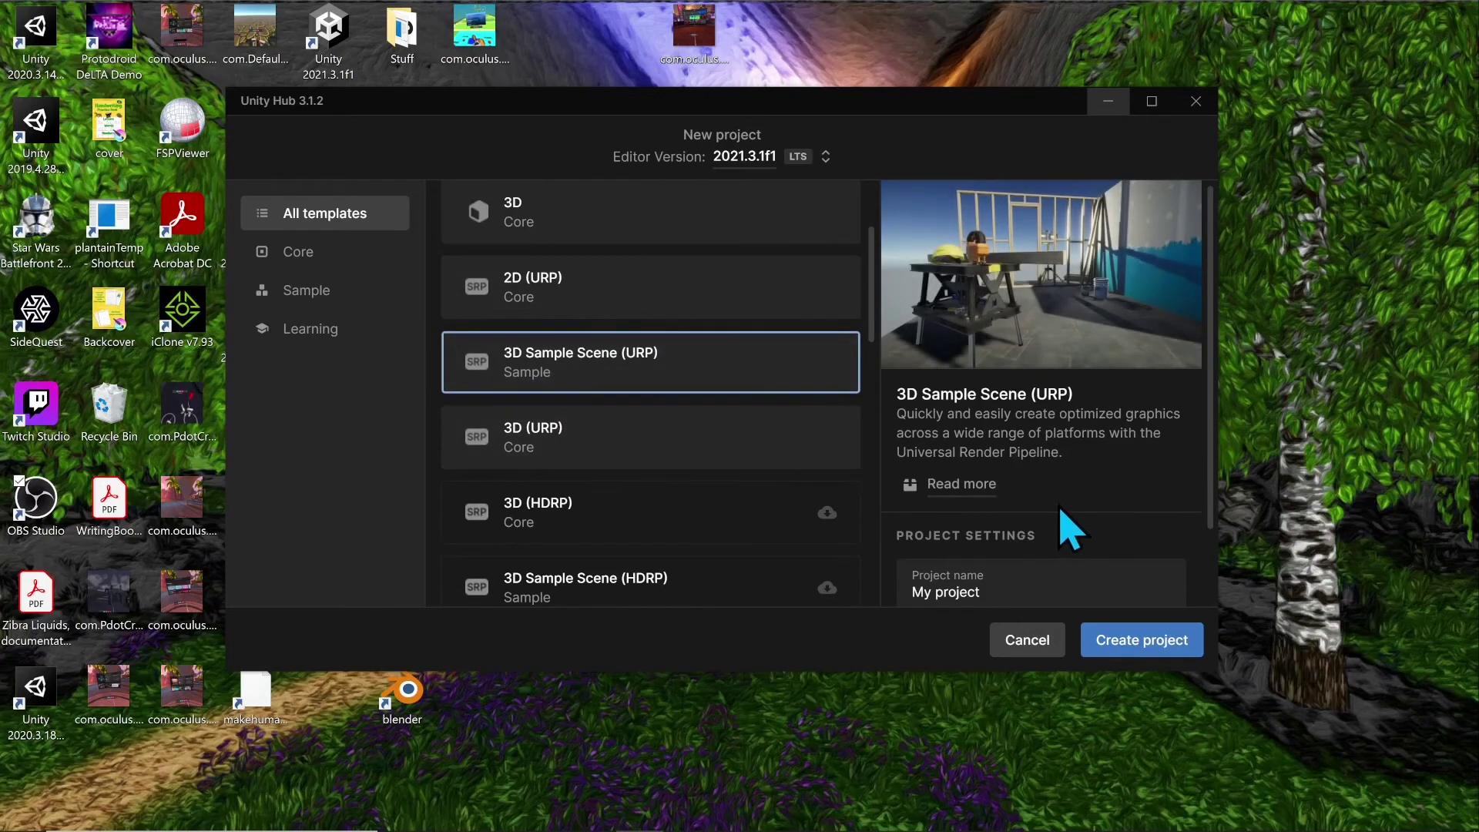
pyautogui.scroll(-1, 1070, 518)
pyautogui.moveTo(990, 505); pyautogui.dragTo(911, 506)
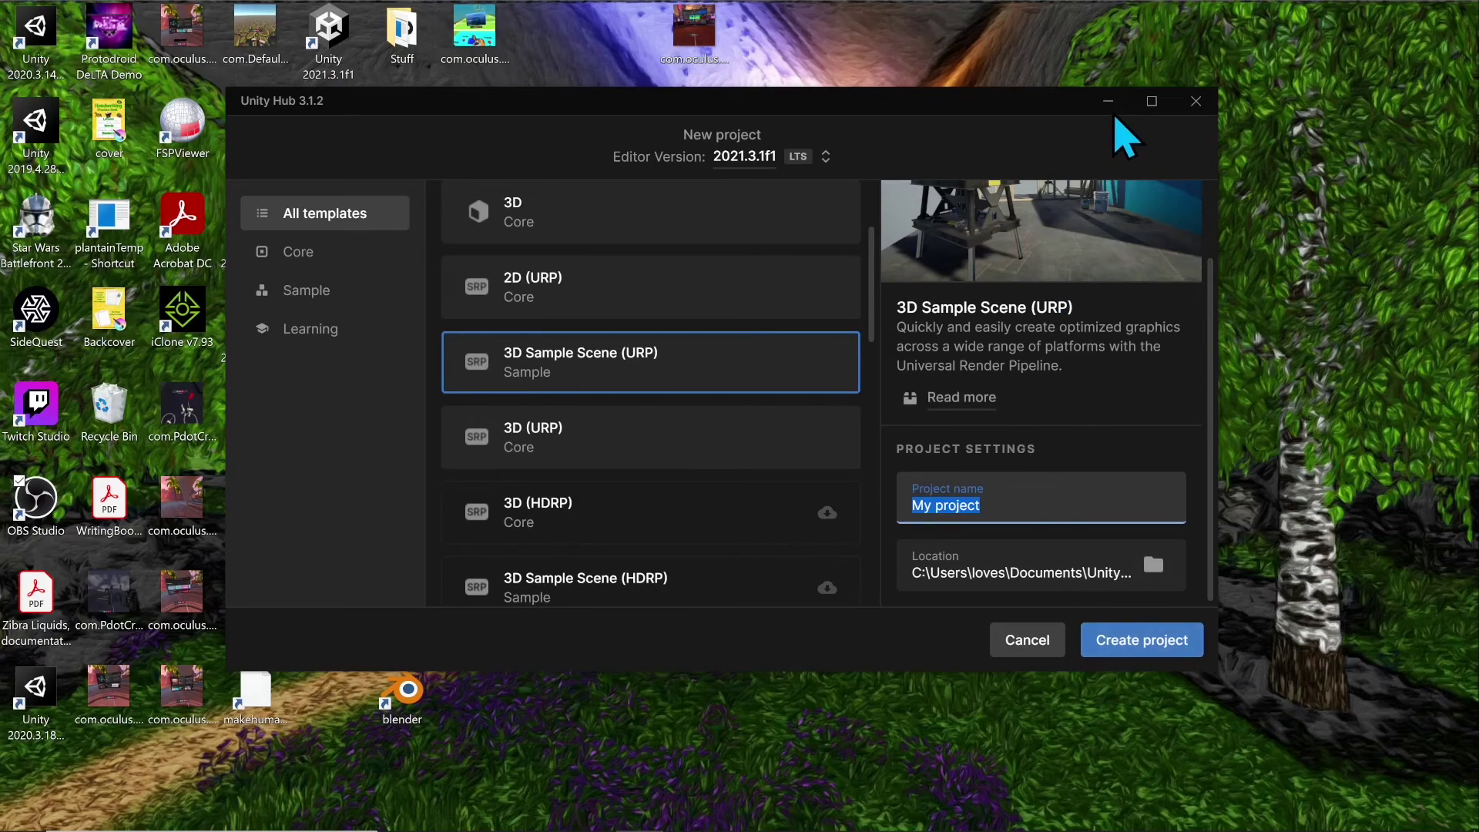
# - Minimize Unity Hub and bring the Unity editor with MyAwesomeProject's SampleScene forward
pyautogui.click(1111, 104)
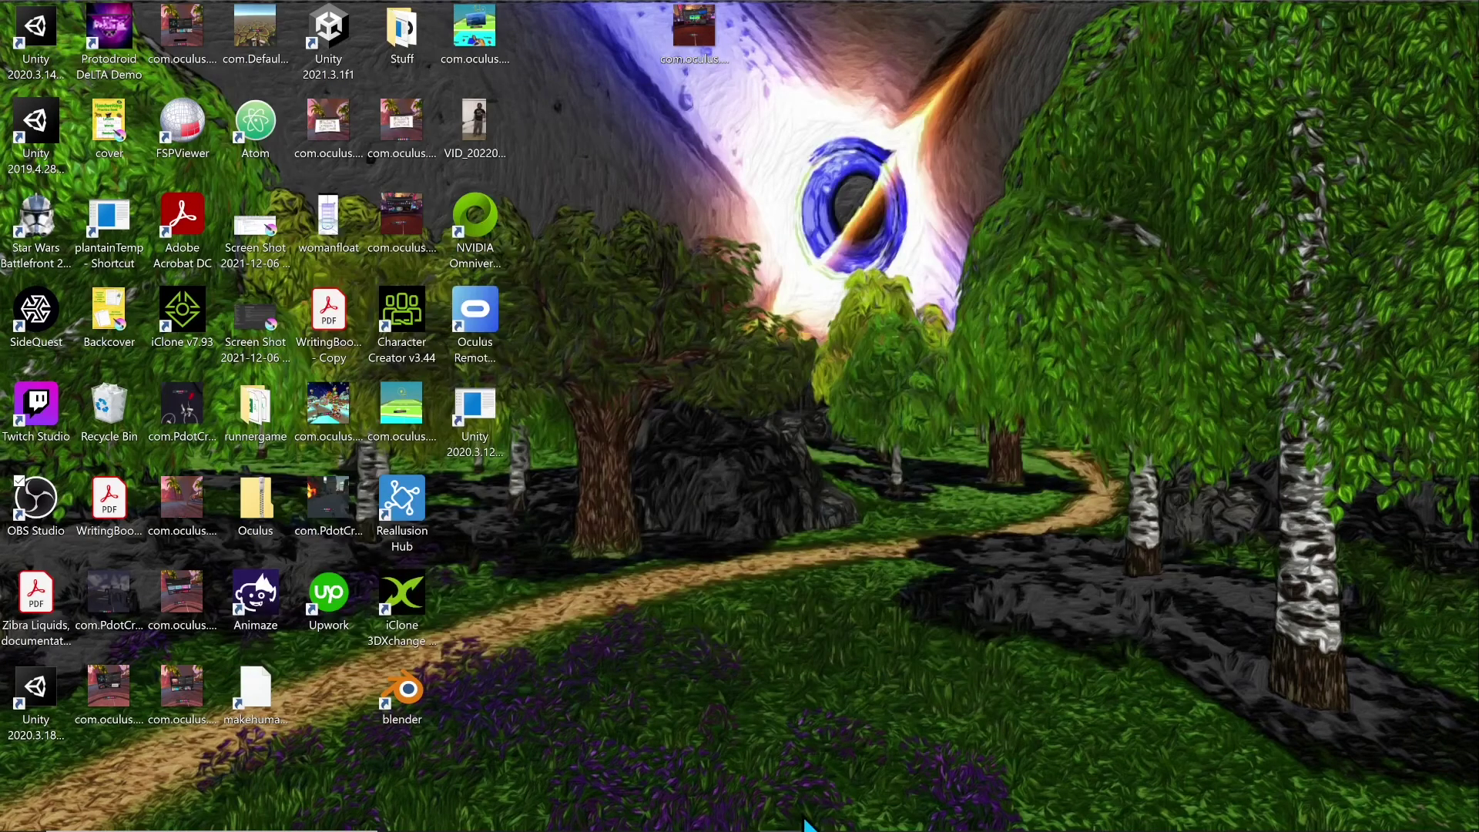
pyautogui.moveTo(801, 827)
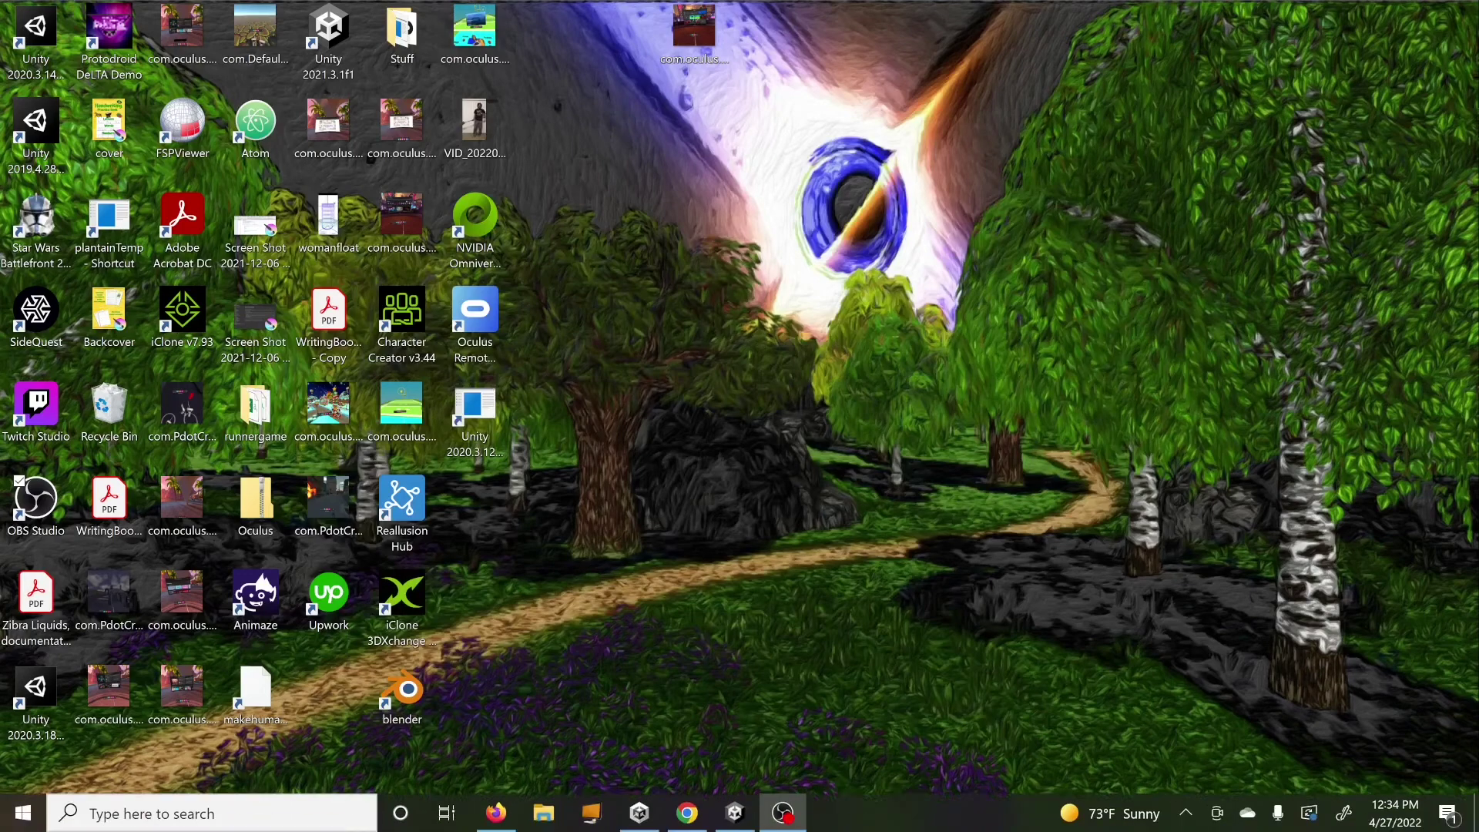
pyautogui.click(736, 813)
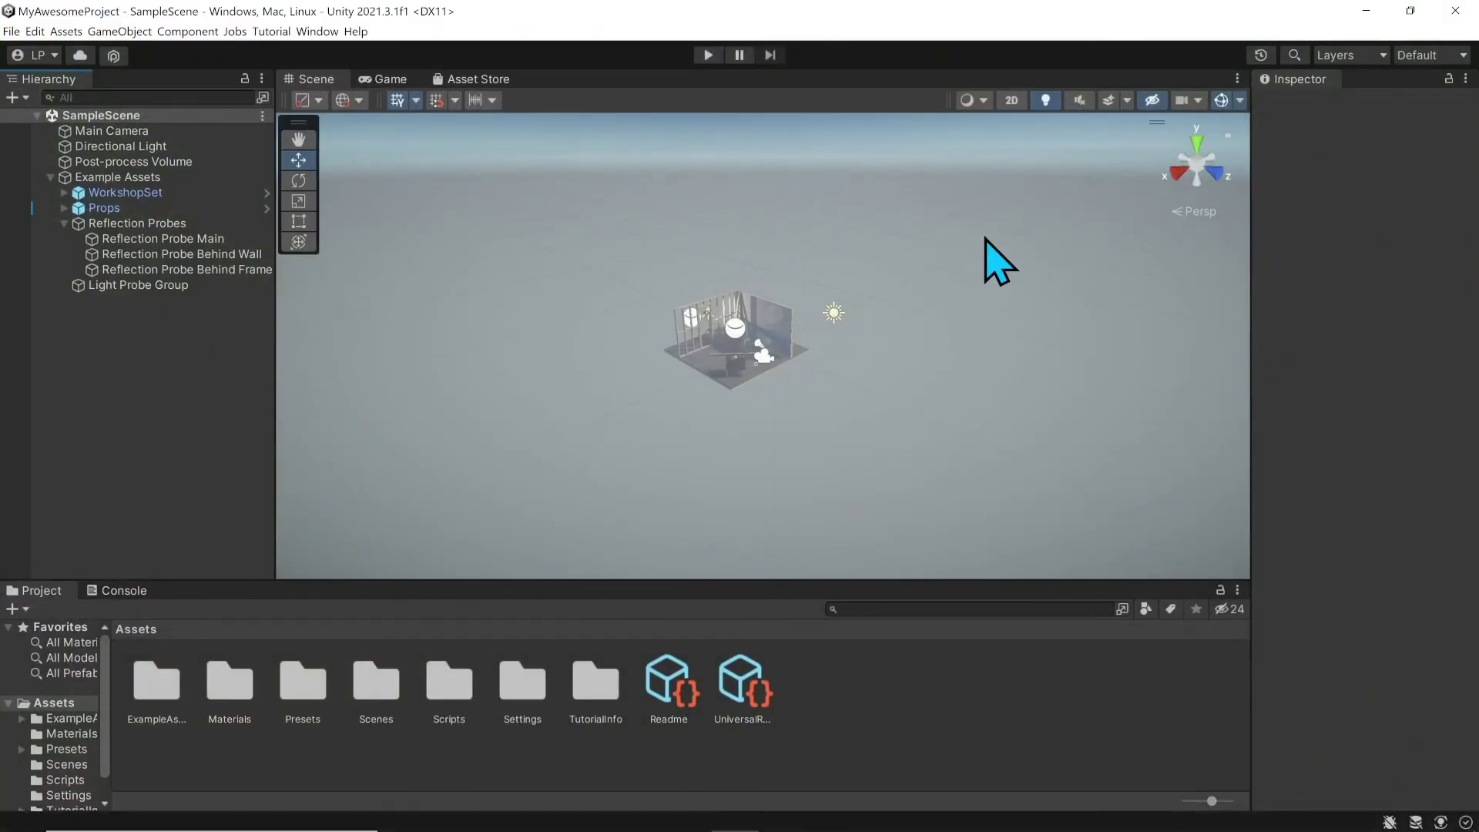